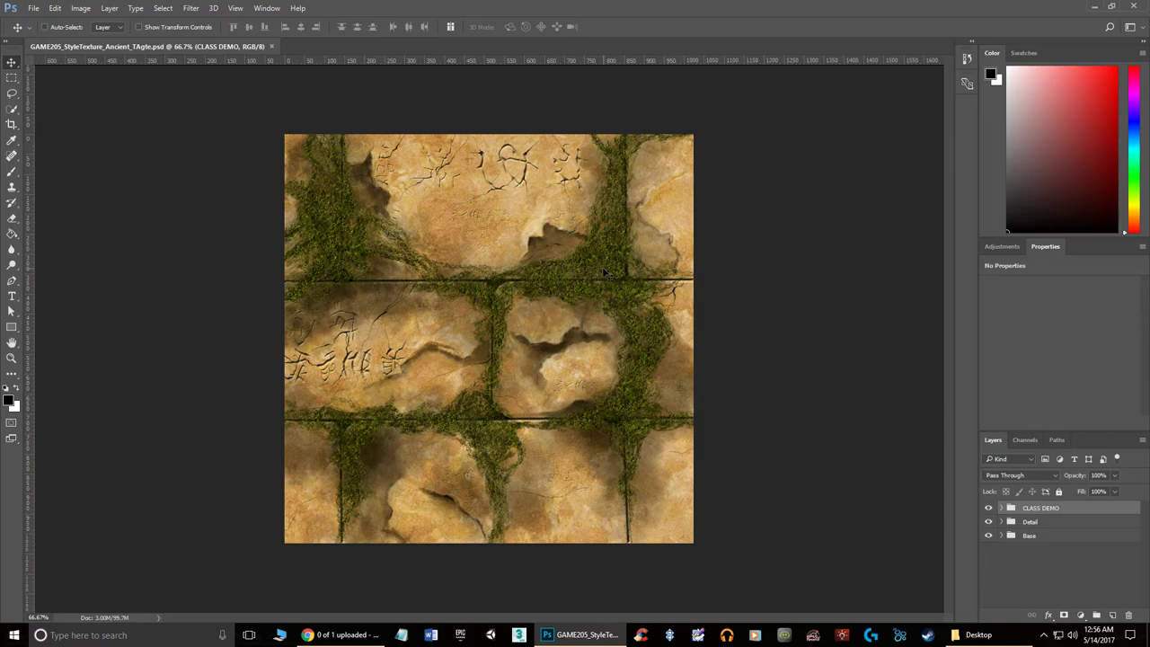
Isolate Layer 0 by hiding the CLASS DEMO and Detail groups plus the Base and Layer 1 layers inside the Base group
left_click_drag(988, 508, 988, 521)
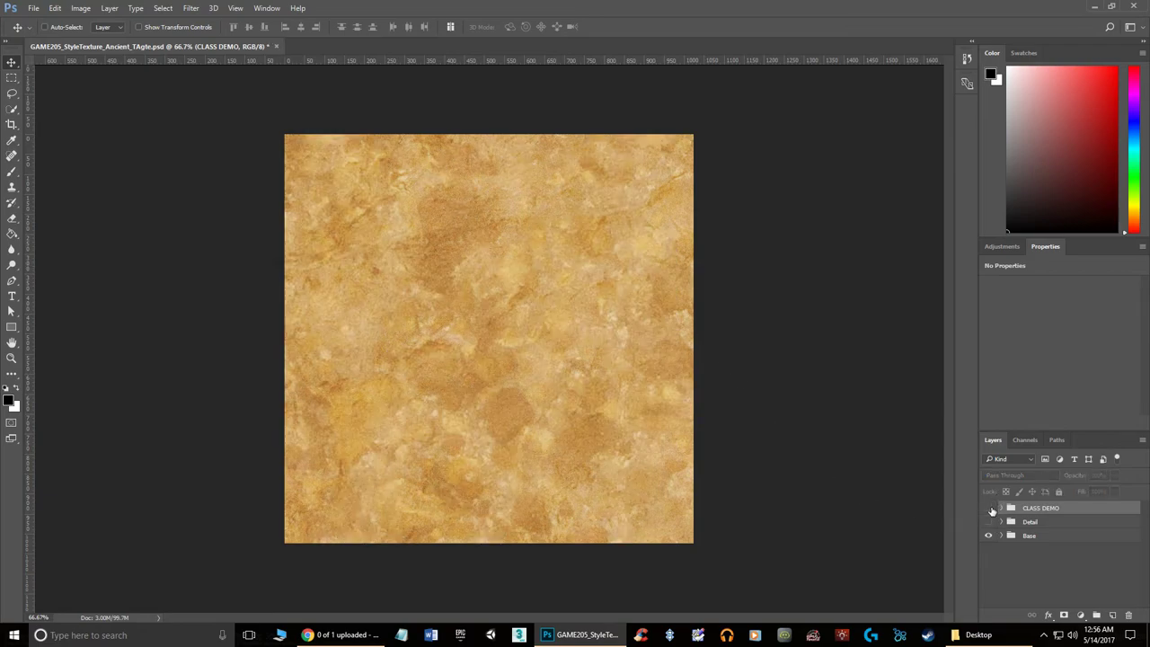
left_click(1002, 535)
left_click_drag(988, 549, 989, 573)
scroll(537, 422, "up", 3)
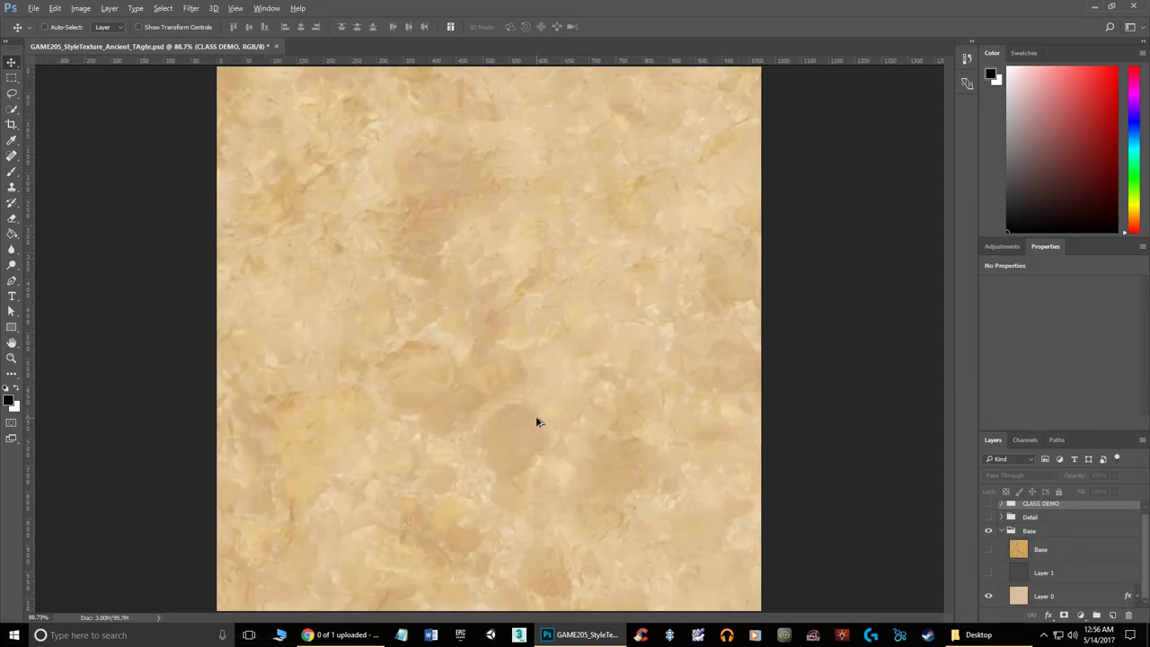
scroll(541, 406, "down", 1)
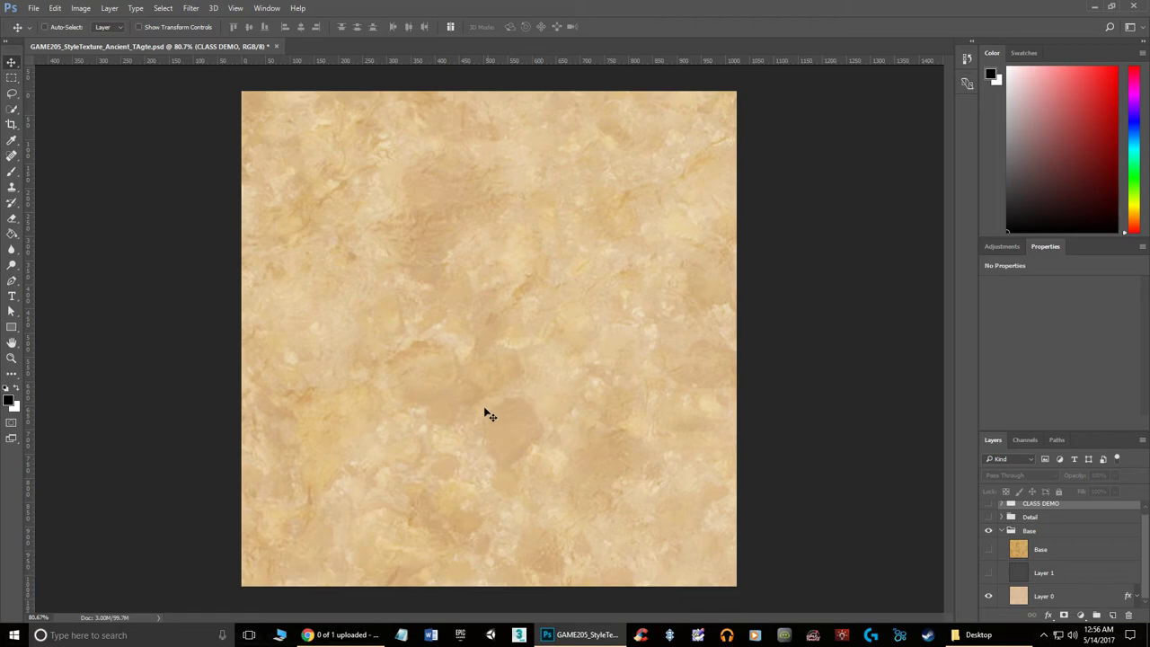
scroll(437, 415, "up", 3)
scroll(438, 418, "down", 3)
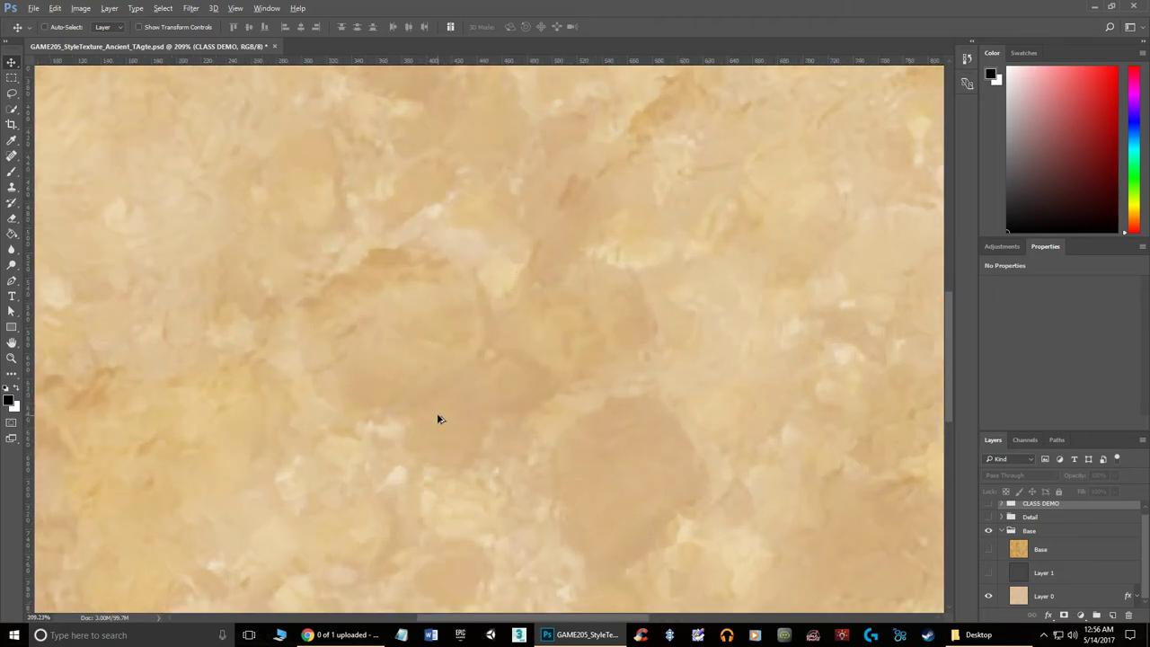
scroll(439, 418, "up", 3)
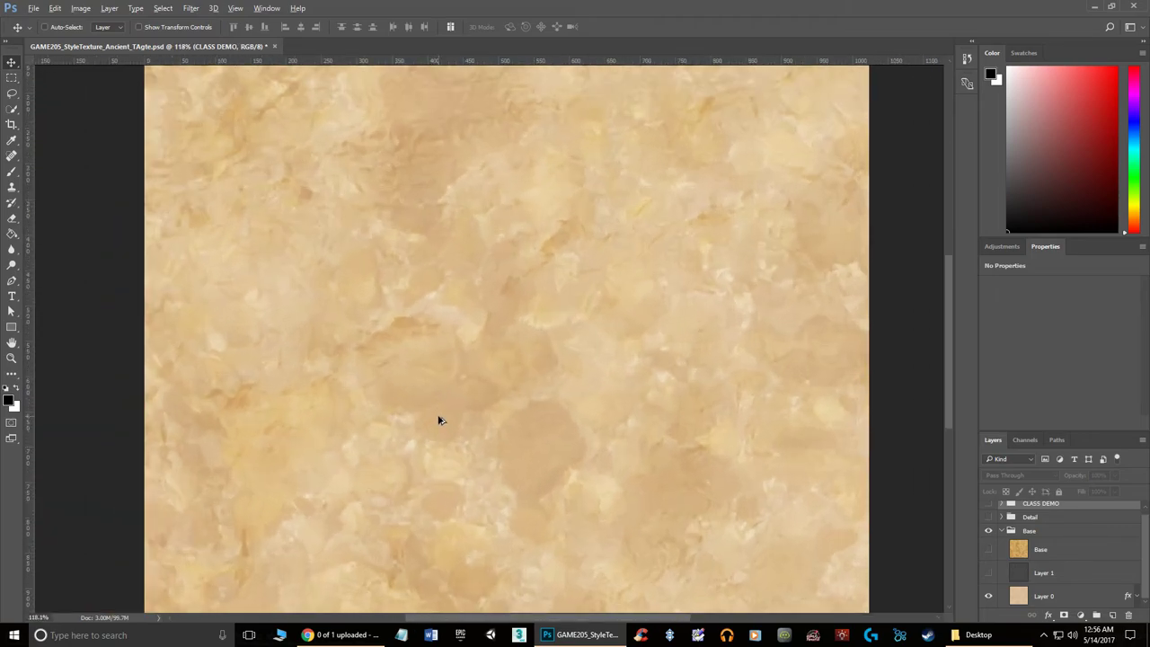
scroll(440, 420, "down", 2)
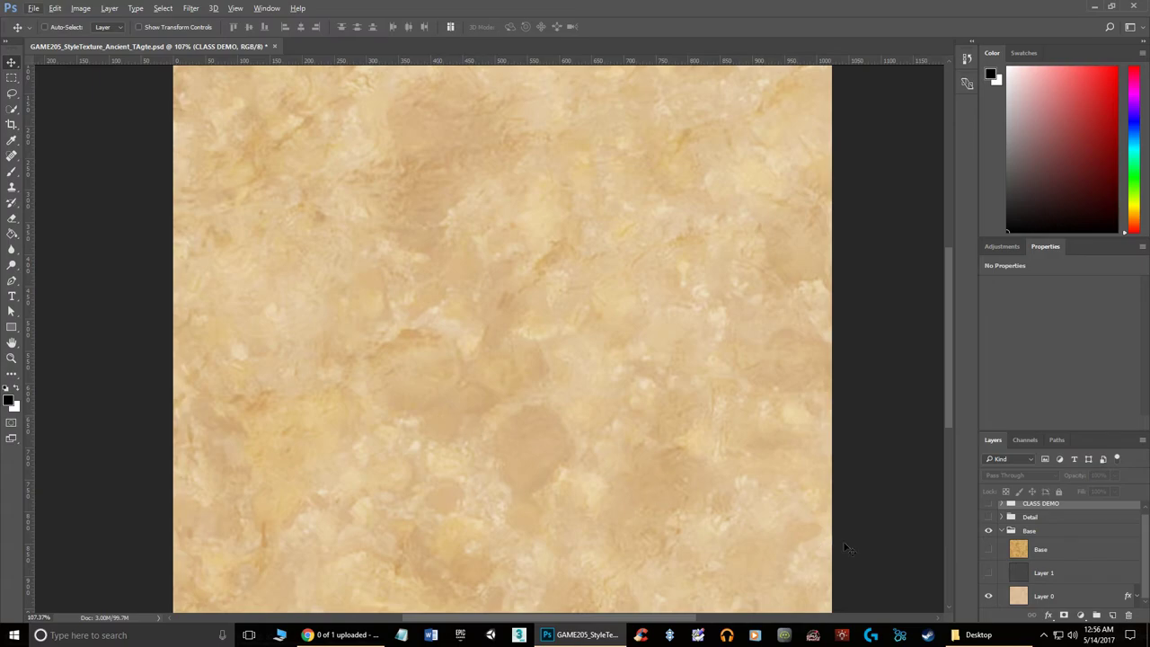
Show the noise Layer 1 on its own, select it, and restore the visibility of Layer 0 beneath it
left_click(988, 595)
left_click(988, 572)
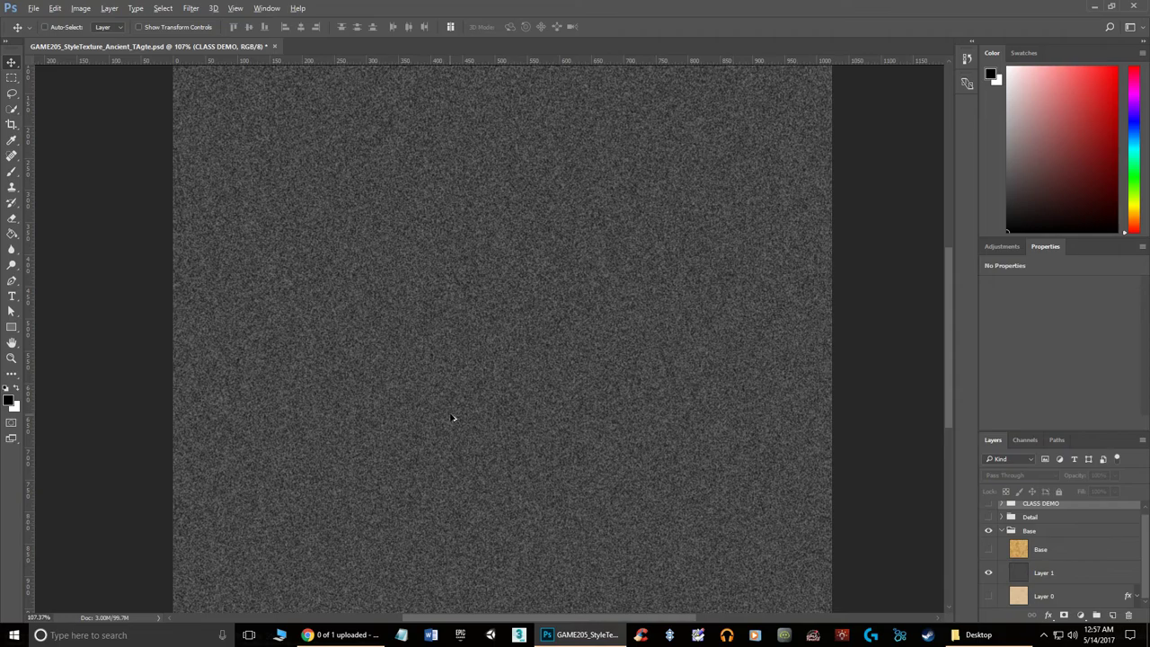
scroll(456, 416, "down", 3)
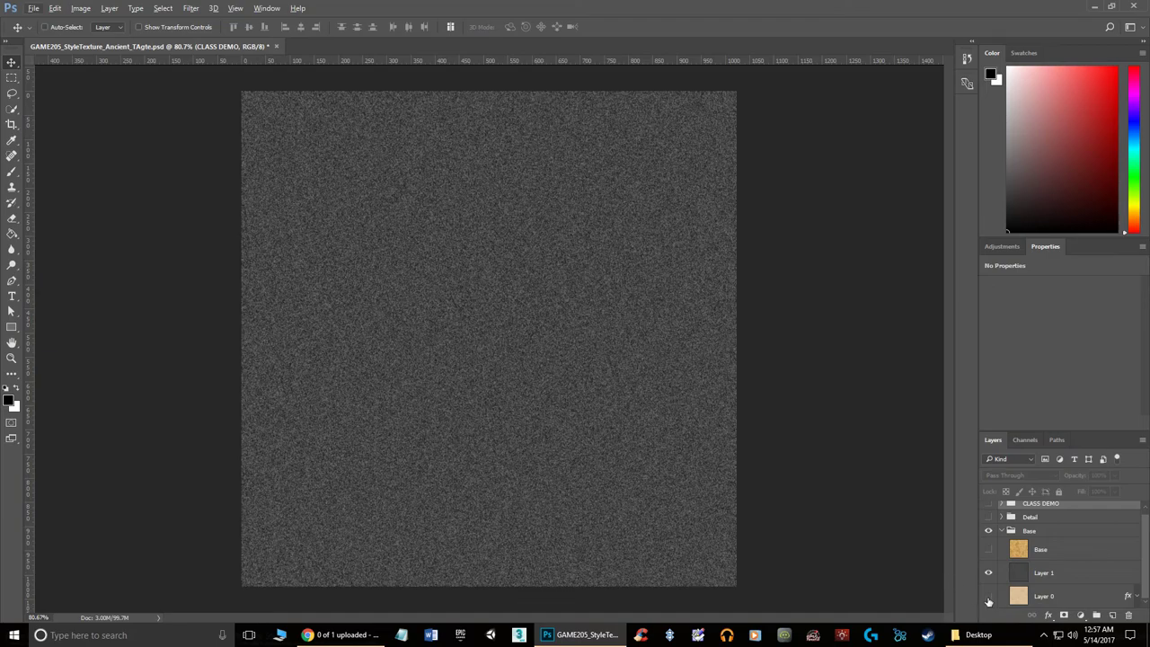
left_click(1068, 578)
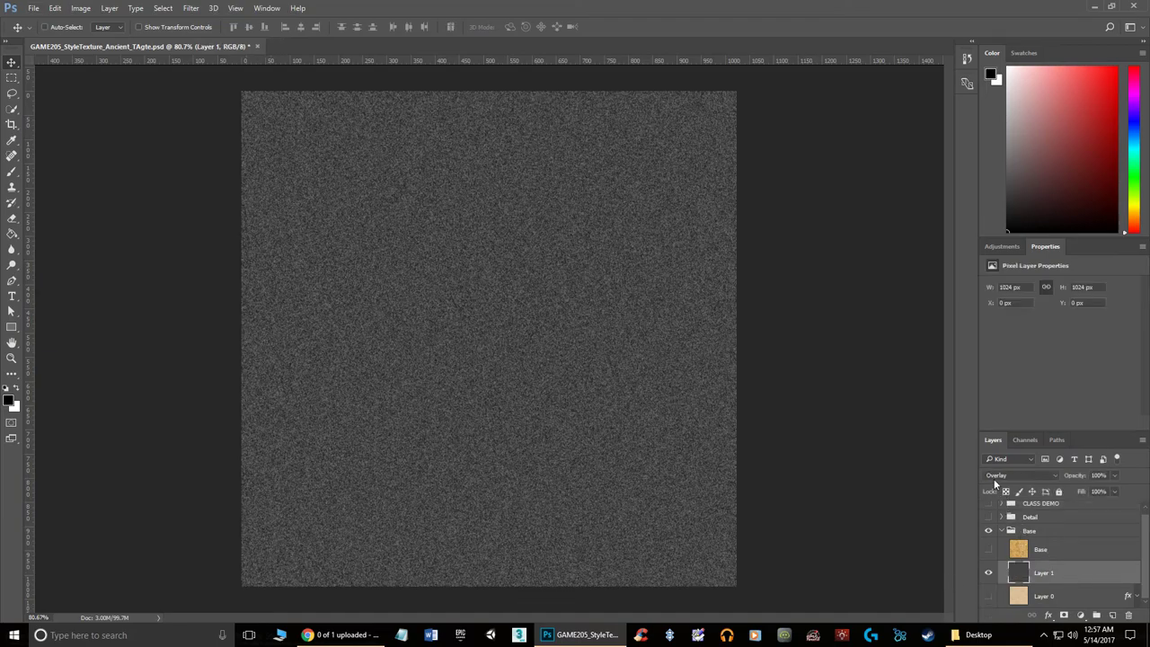
left_click(988, 598)
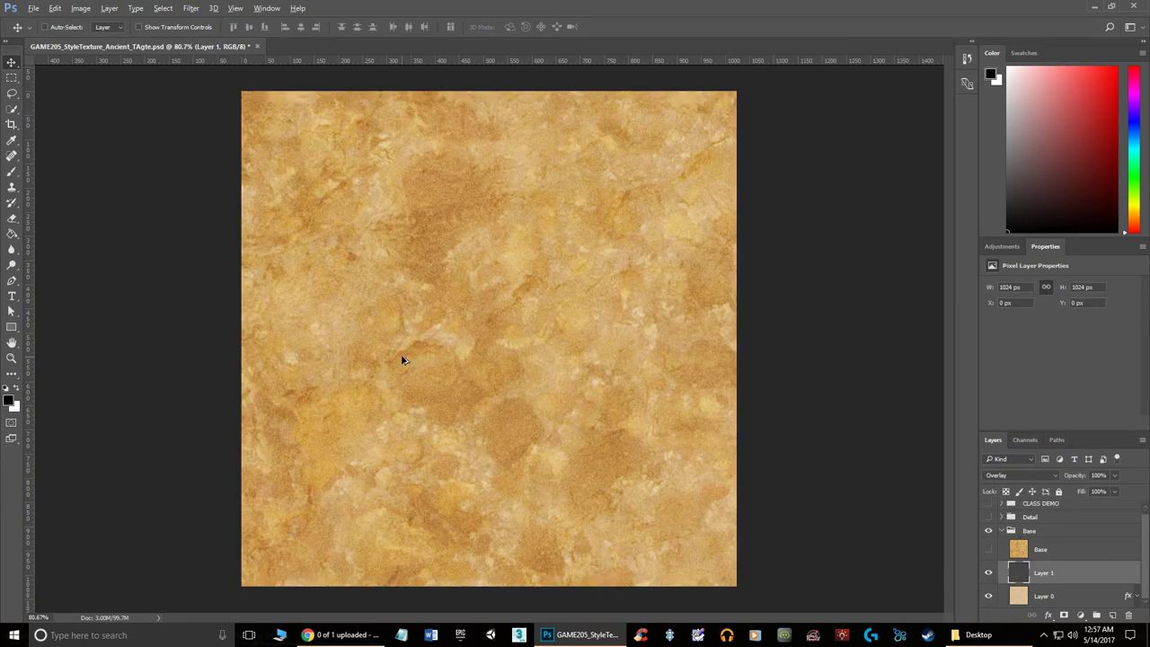
Compare the stone texture with and without the noise Layer 1 at close range
scroll(404, 359, "up", 10)
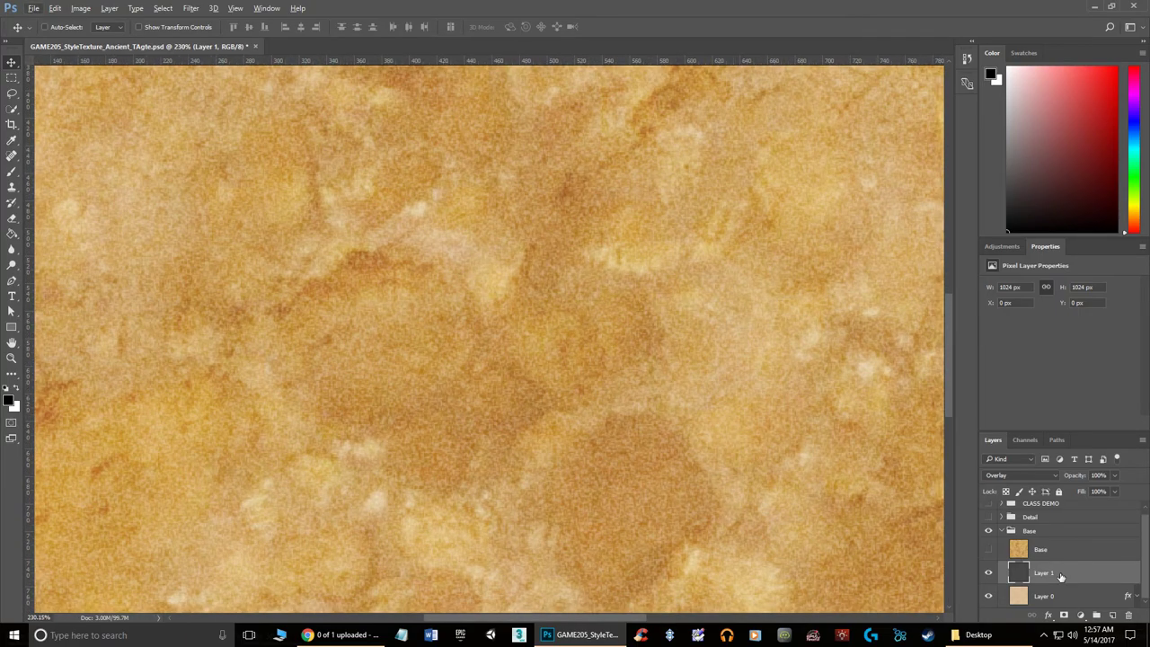
left_click(989, 573)
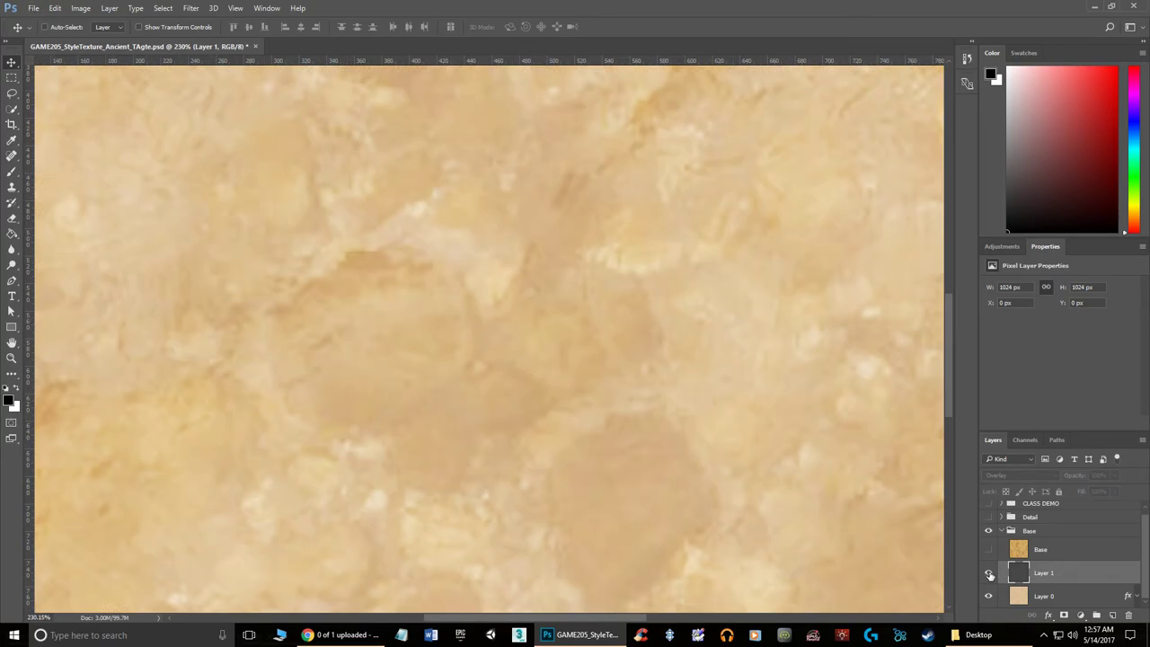
left_click(989, 573)
scroll(595, 441, "down", 10)
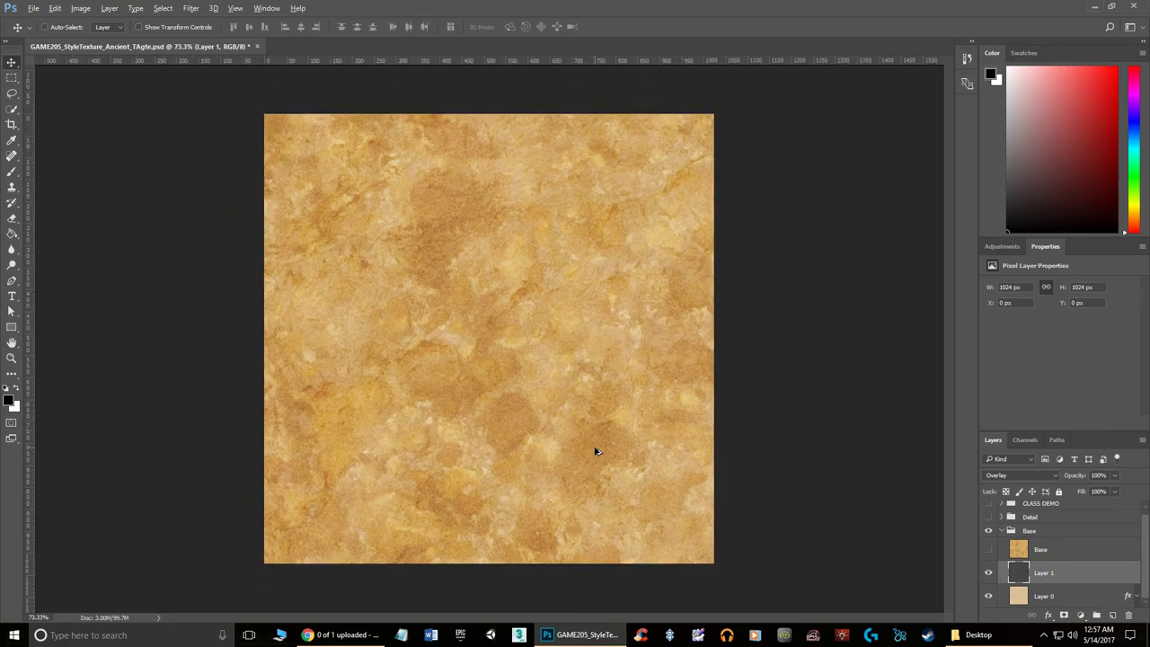
scroll(596, 451, "up", 1)
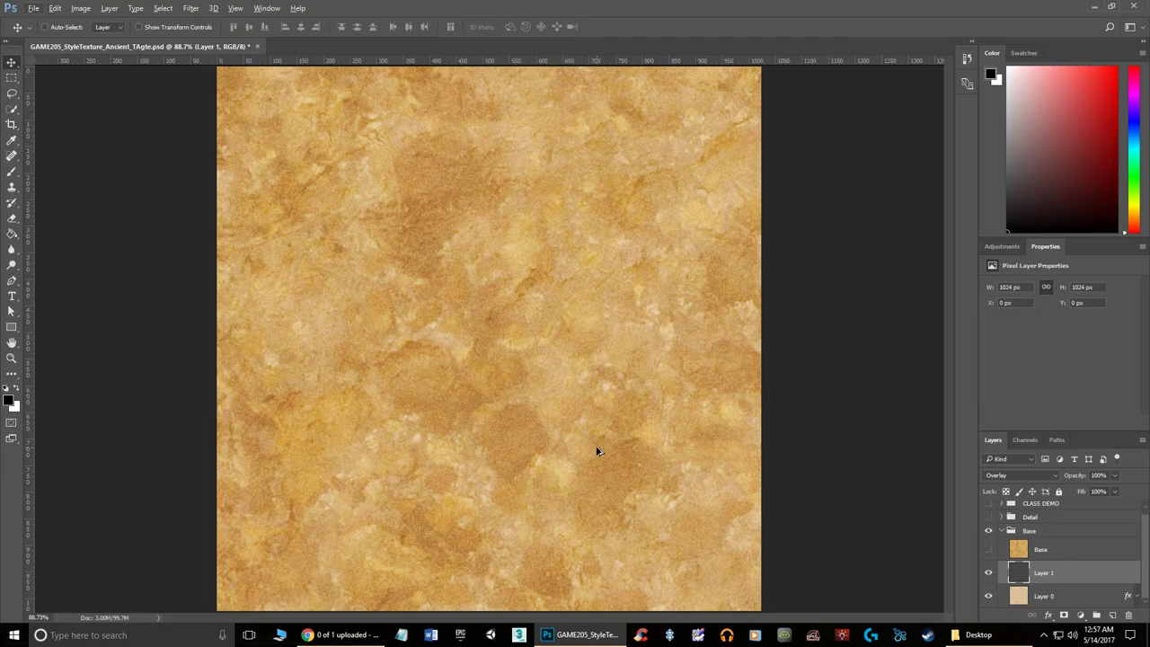
Try the Vivid Light, Hard Light and Soft Light blend modes on Layer 1, ending on Overlay
left_click(1004, 475)
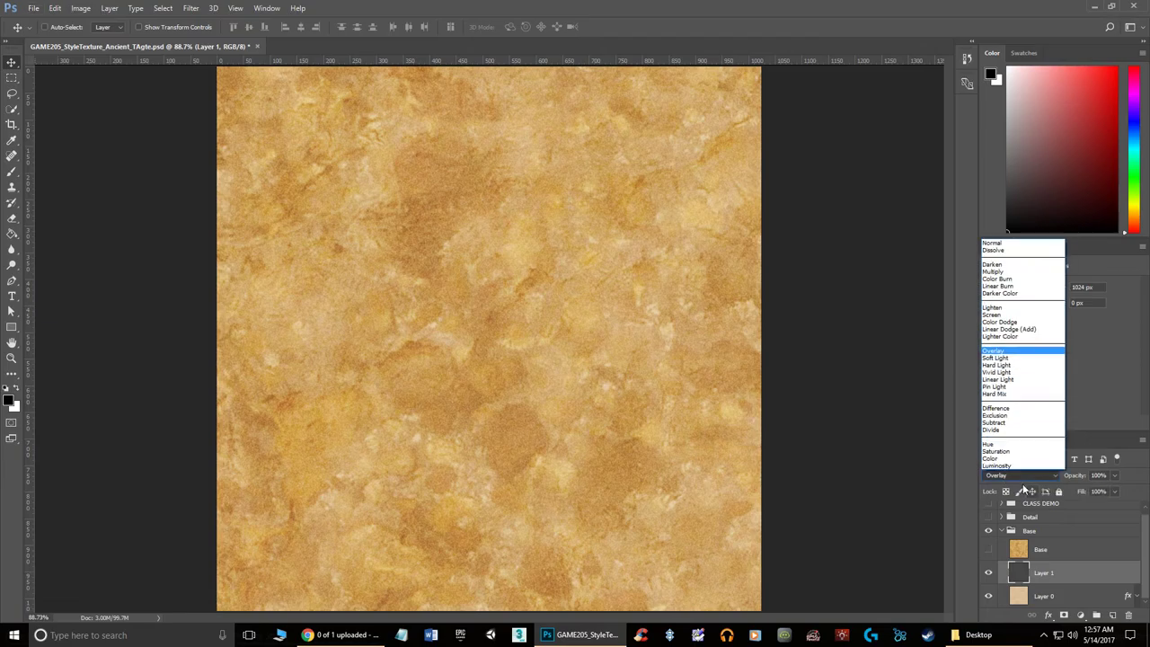
left_click(1000, 375)
key("Up")
key("Up")
key("Up")
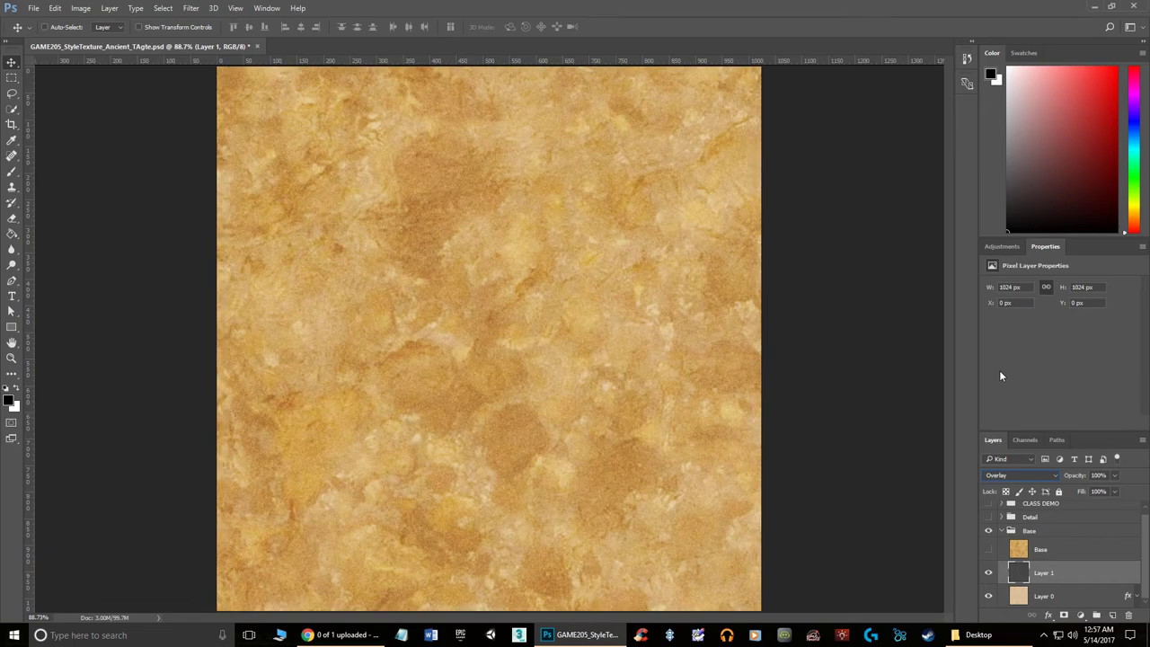
Show the Base layer and the Detail group, leaving only the Main Cracks subgroup visible within Detail
left_click(988, 549)
left_click(1003, 531)
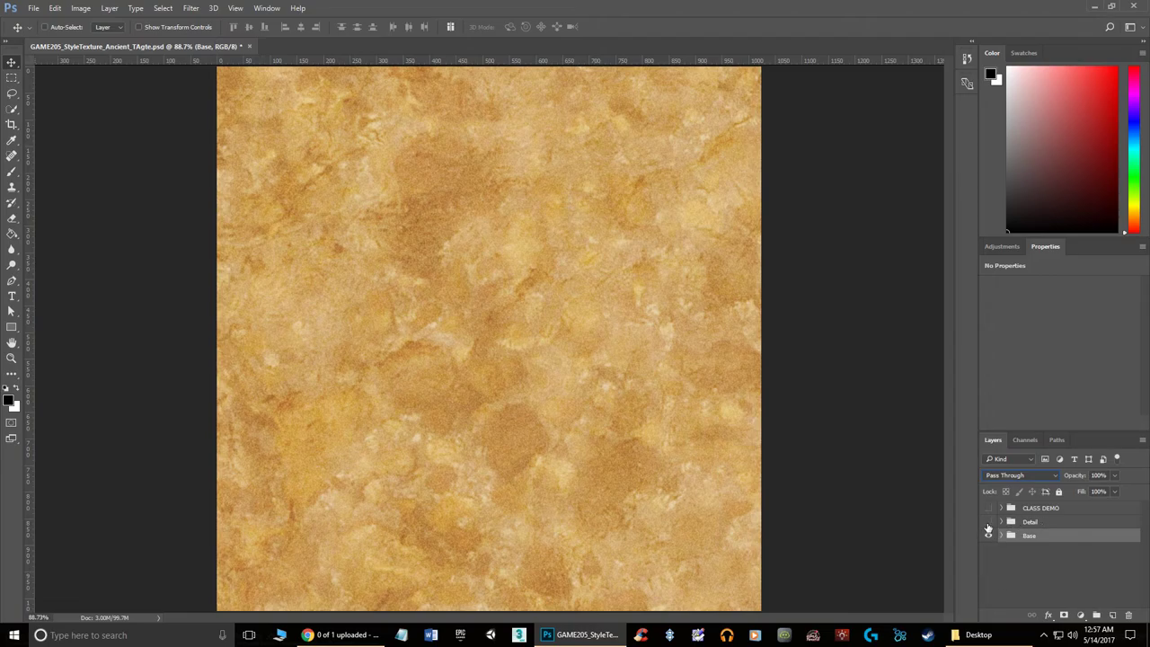
left_click(988, 522)
left_click(1002, 522)
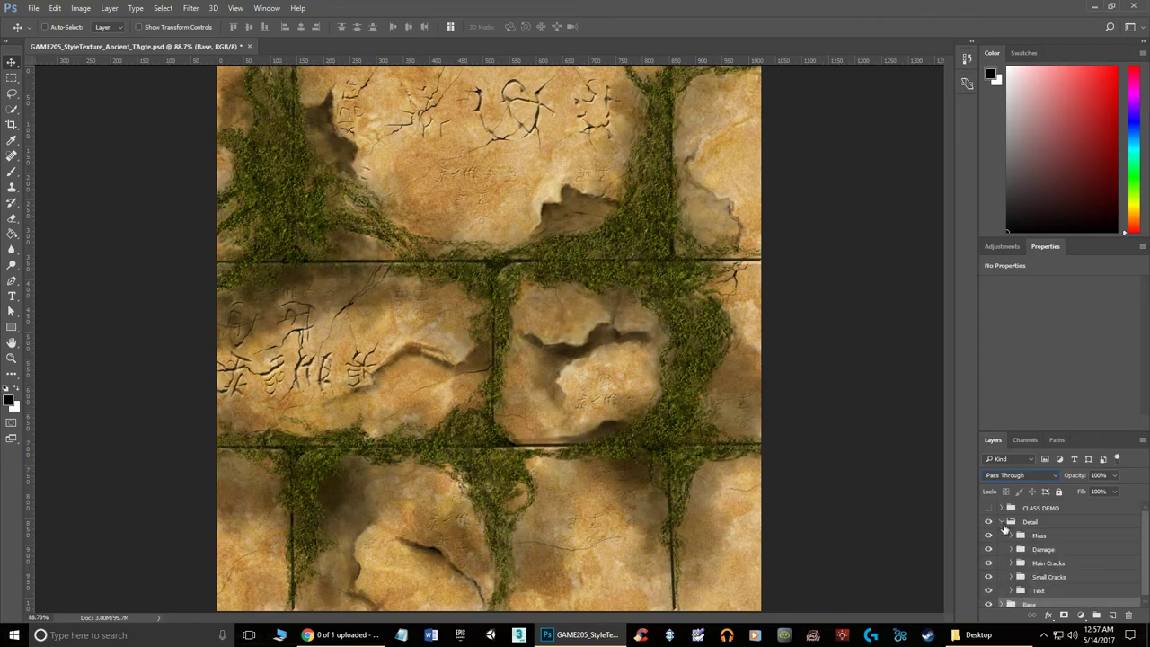
left_click_drag(988, 536, 989, 588)
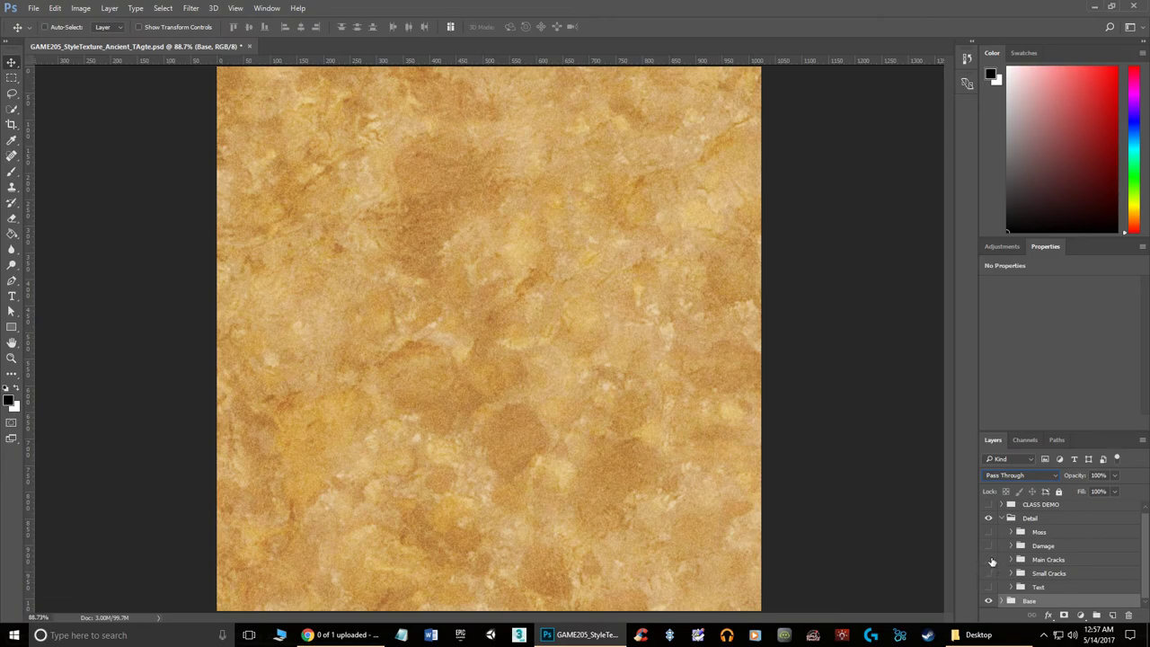
left_click(988, 560)
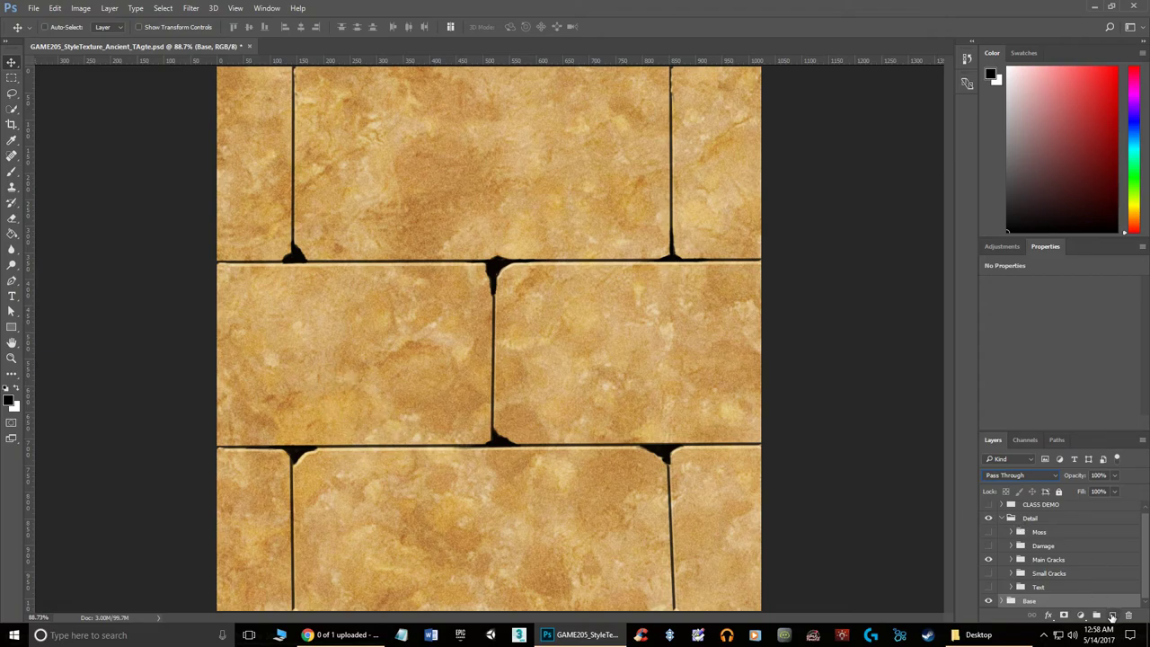
Add a new layer above the Base group and set up a small soft round brush for painting on it
left_click(1112, 616)
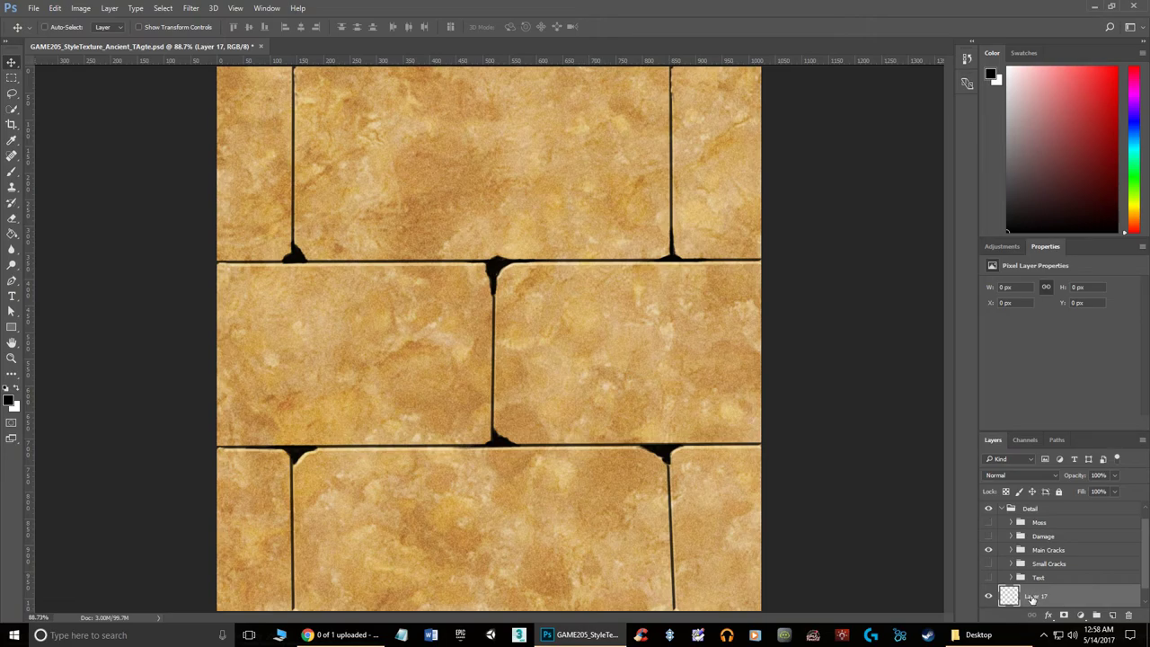
scroll(1033, 599, "down", 1)
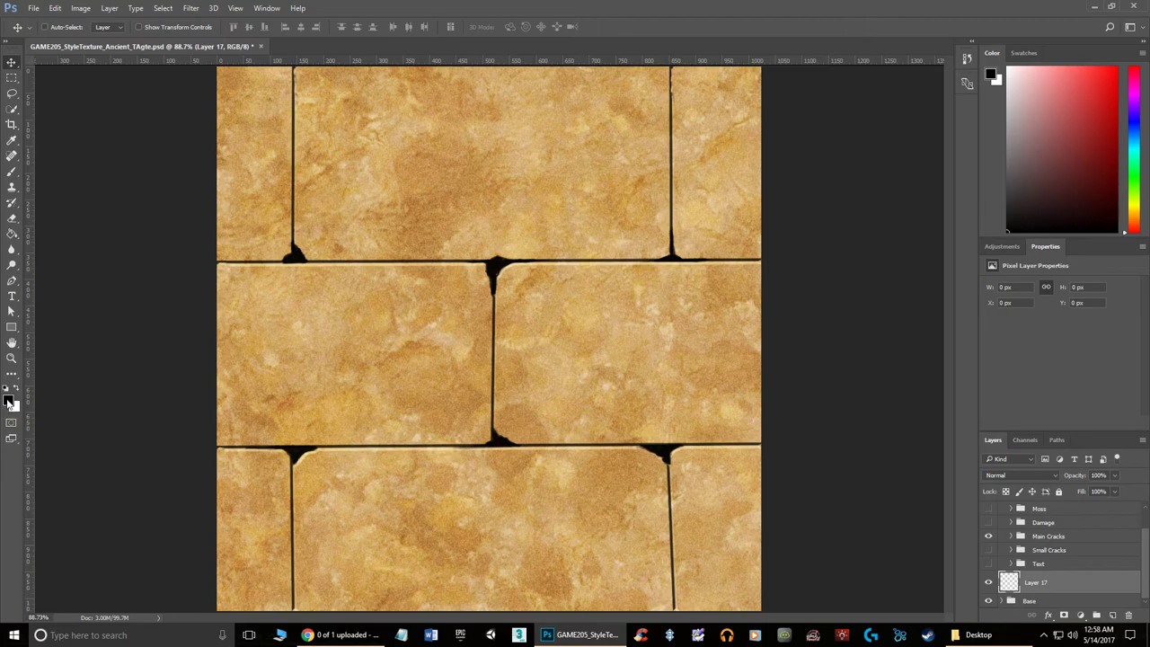
left_click(11, 176)
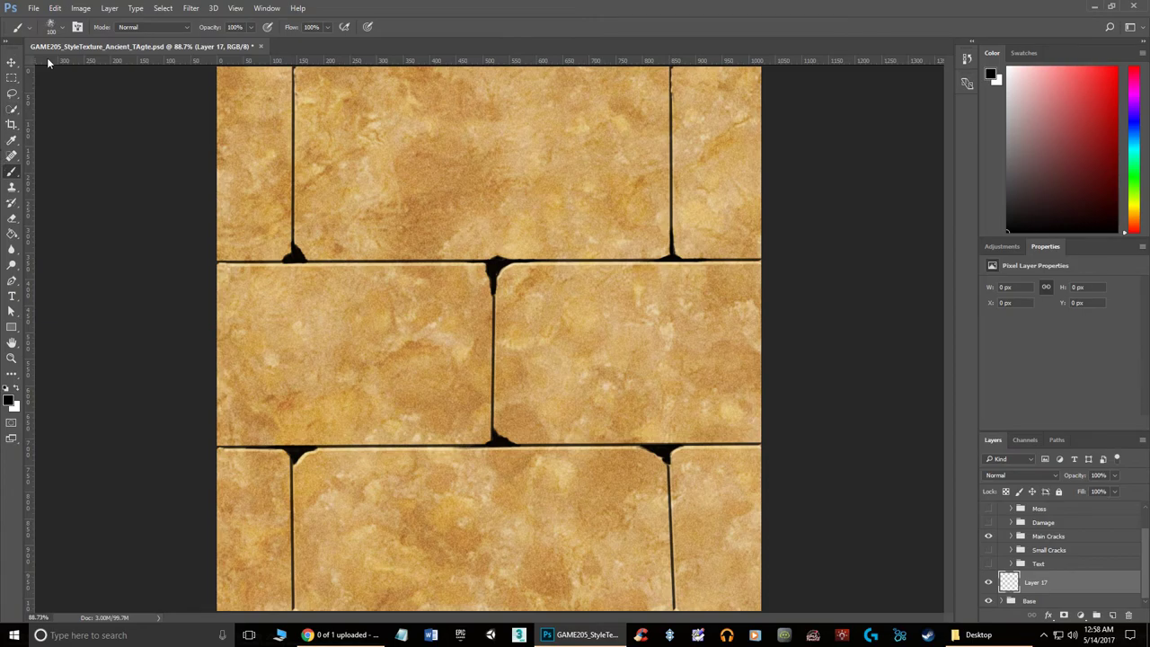
left_click(64, 30)
scroll(114, 141, "up", 2)
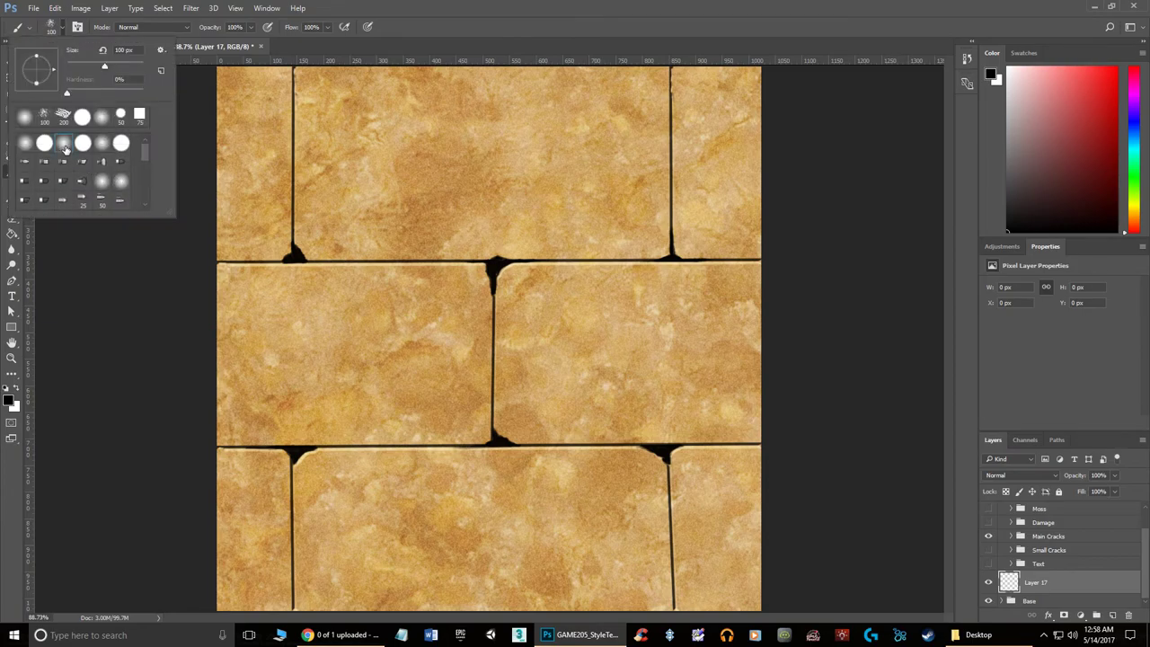
double_click(63, 145)
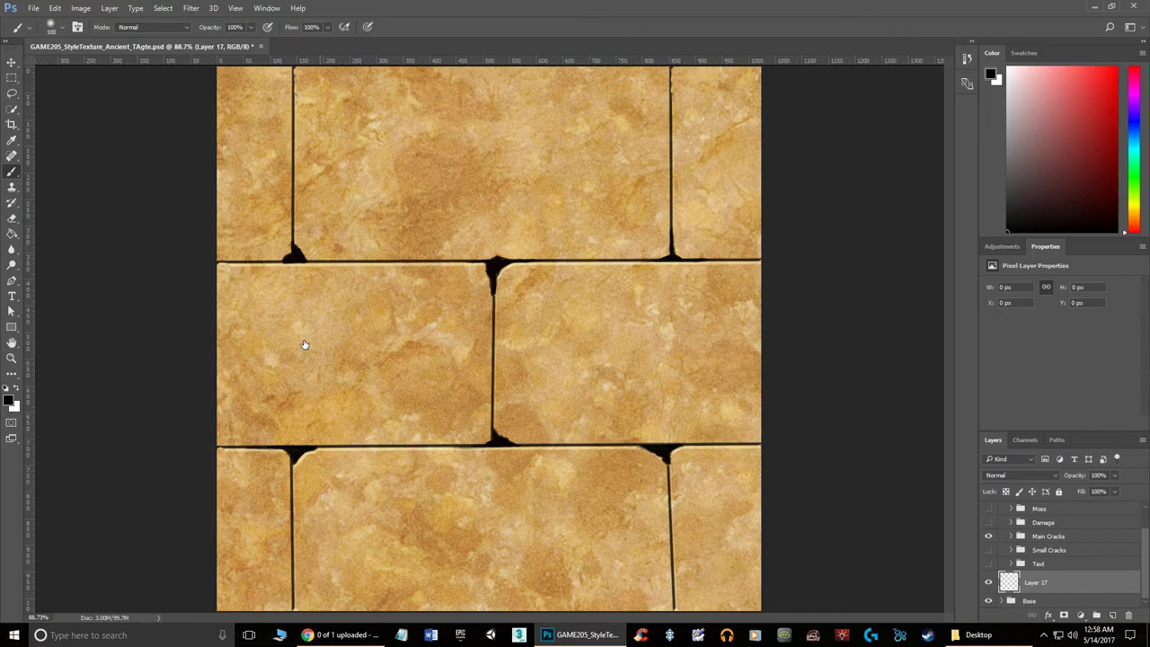
key("bracketleft")
key("bracketleft")
key("bracketleft")
Undo a short horizontal test stroke on the new layer and hide the Main Cracks group
left_click(393, 346, "shift")
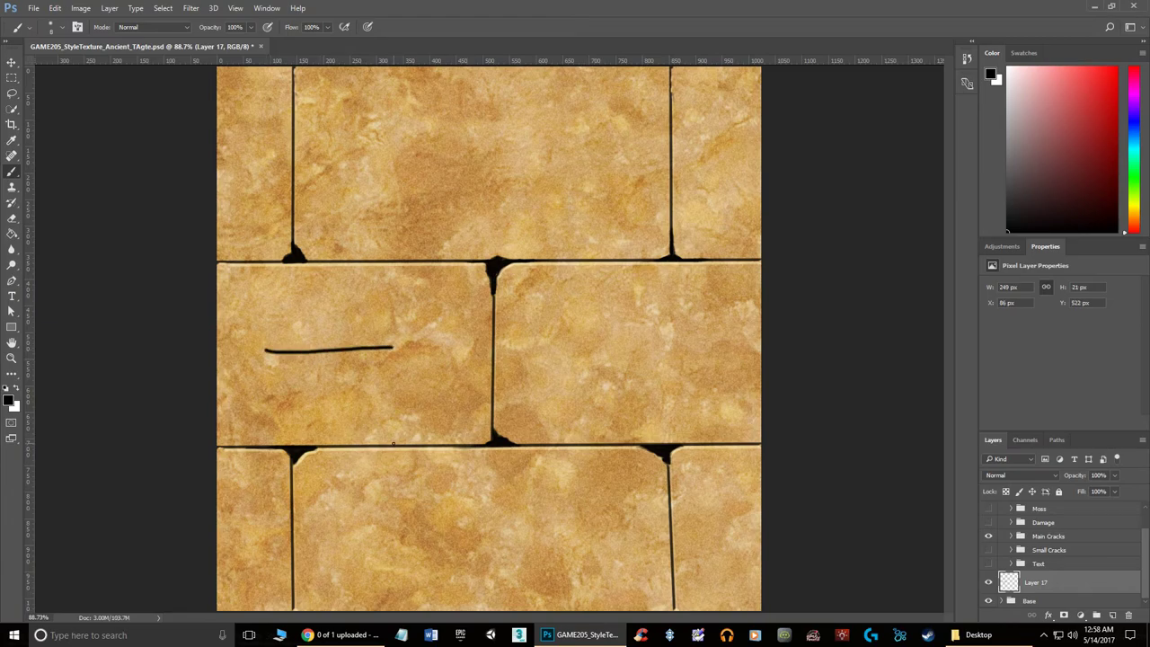
key("ctrl+z")
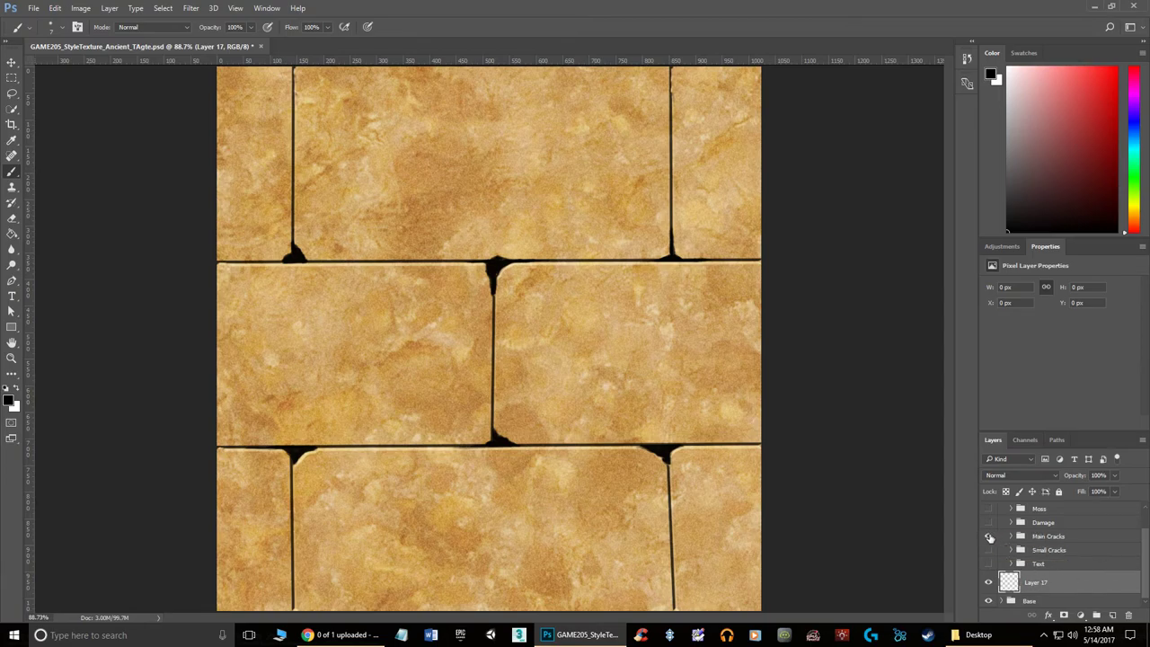
left_click(989, 537)
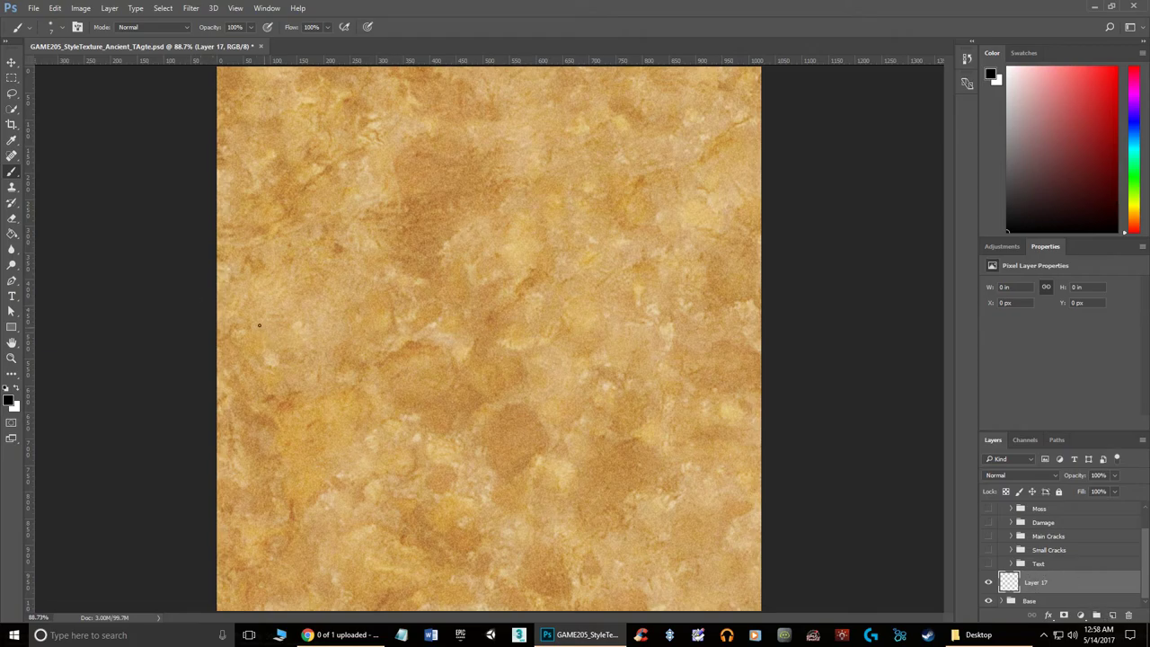
Try a straight horizontal black line across the full width of the texture
left_click(216, 316)
left_click(760, 313, "shift")
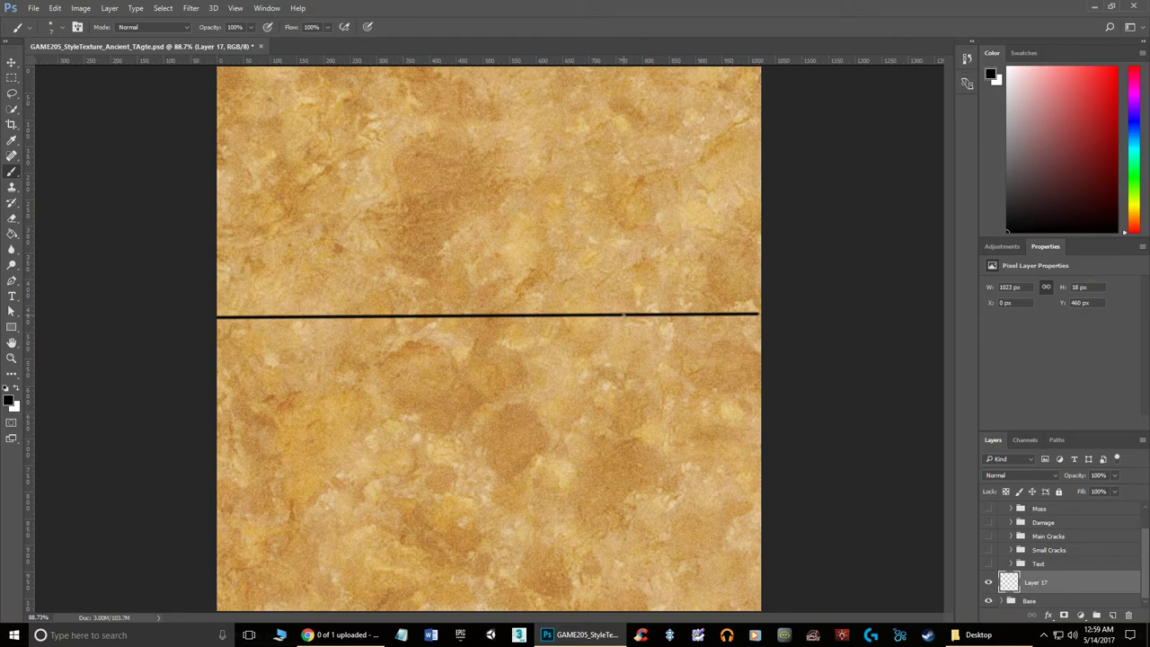
key("ctrl+z")
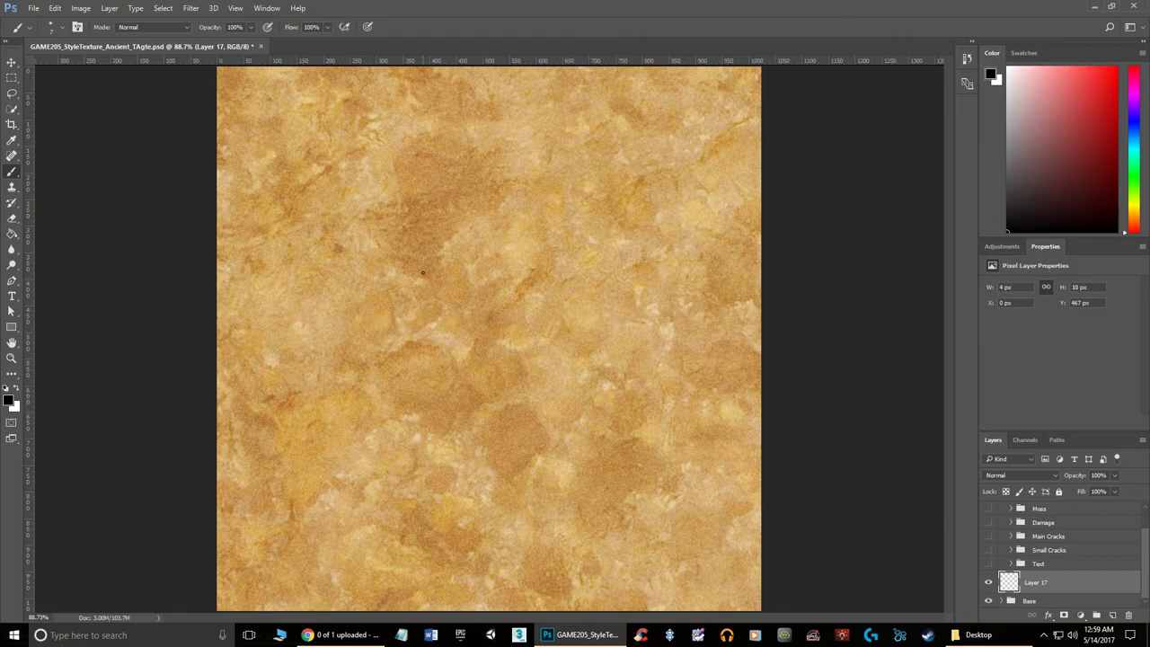
Try several freehand horizontal black lines across the texture, starting and ending beyond the canvas edges, undoing each one
scroll(387, 357, "down", 2)
scroll(393, 341, "up", 3)
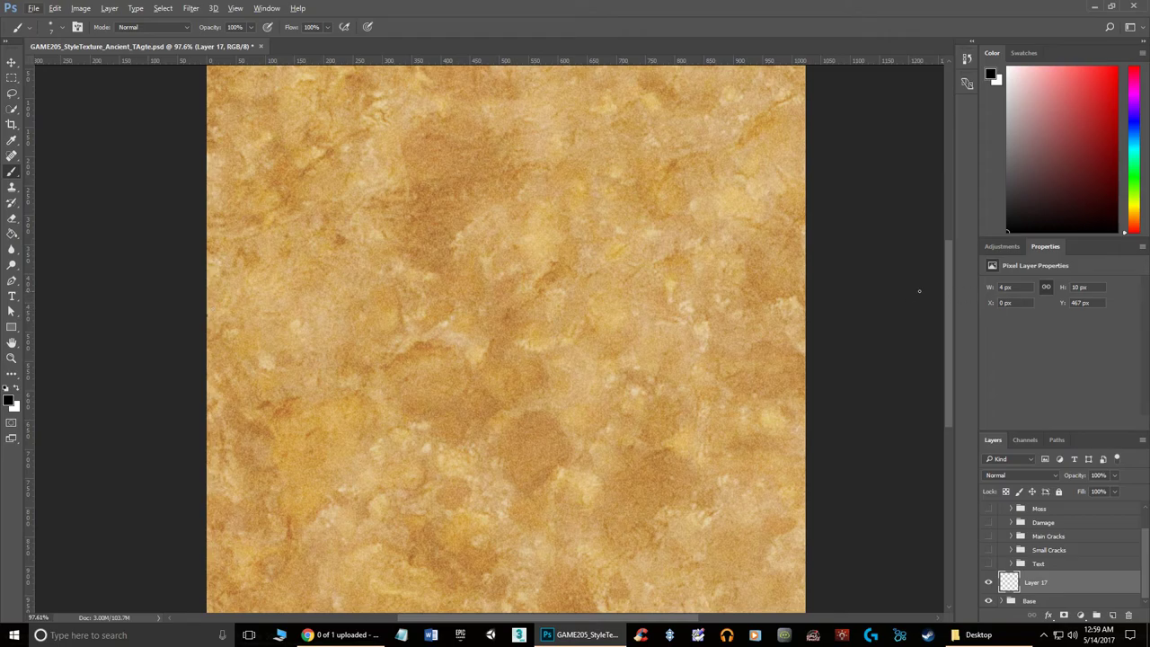
mouse_move(162, 318)
left_mouse_down()
mouse_move(675, 318)
mouse_move(901, 331)
left_mouse_up()
key("ctrl+z")
left_click_drag(185, 297, 949, 282)
key("ctrl+z")
mouse_move(181, 304)
left_mouse_down()
mouse_move(679, 295)
mouse_move(1018, 304)
left_mouse_up()
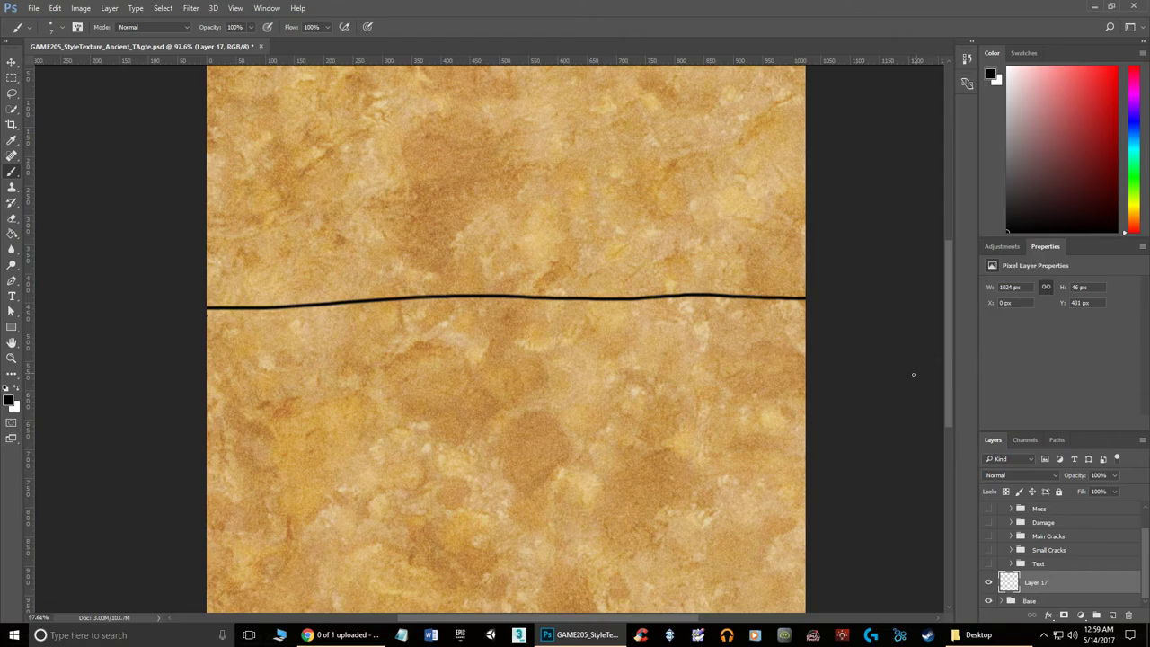
key("ctrl+z")
left_click_drag(196, 308, 862, 339)
key("ctrl+z")
Draw one thin, slightly wavy black line across the full width of the texture, just above its middle
left_click_drag(191, 286, 862, 301)
key("ctrl+minus")
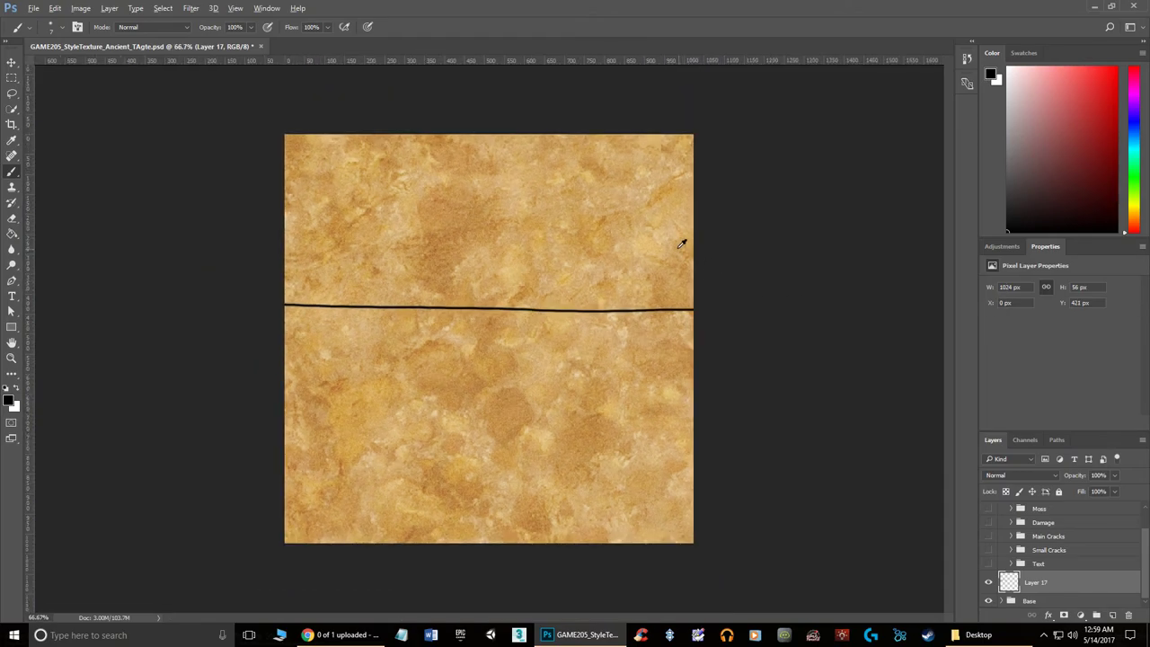
scroll(682, 243, "up", 3)
scroll(538, 247, "down", 2)
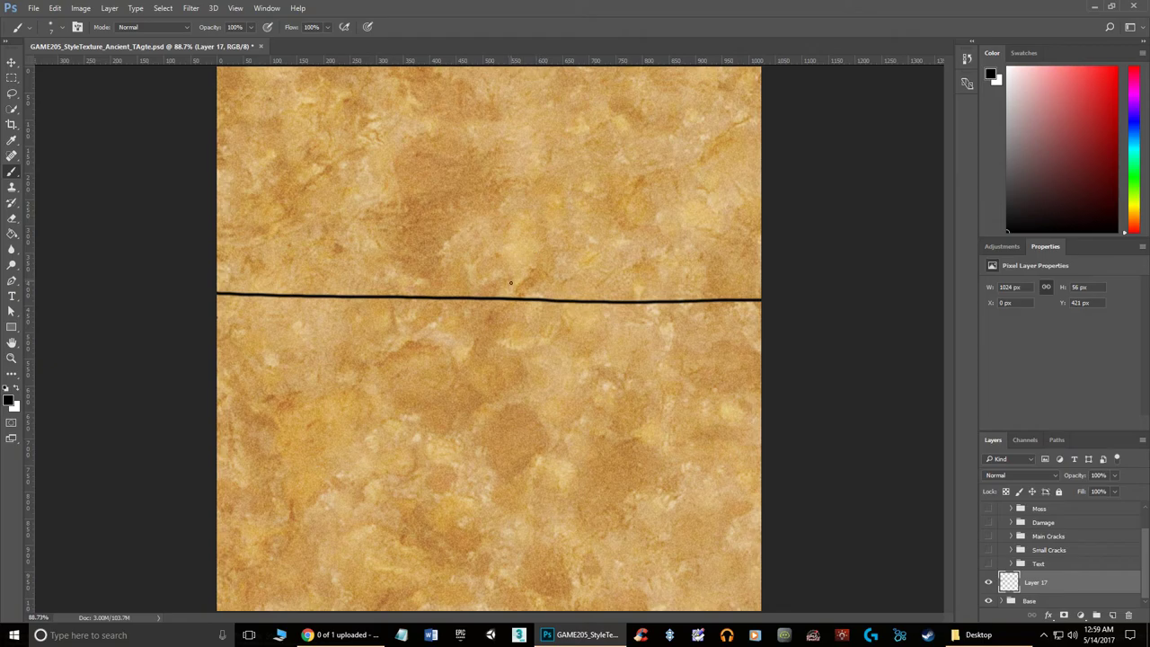
Add an Outer Bevel to Layer 17 with direction Down, size 13 px, highlight opacity 61% and shadow opacity 65%
double_click(1076, 584)
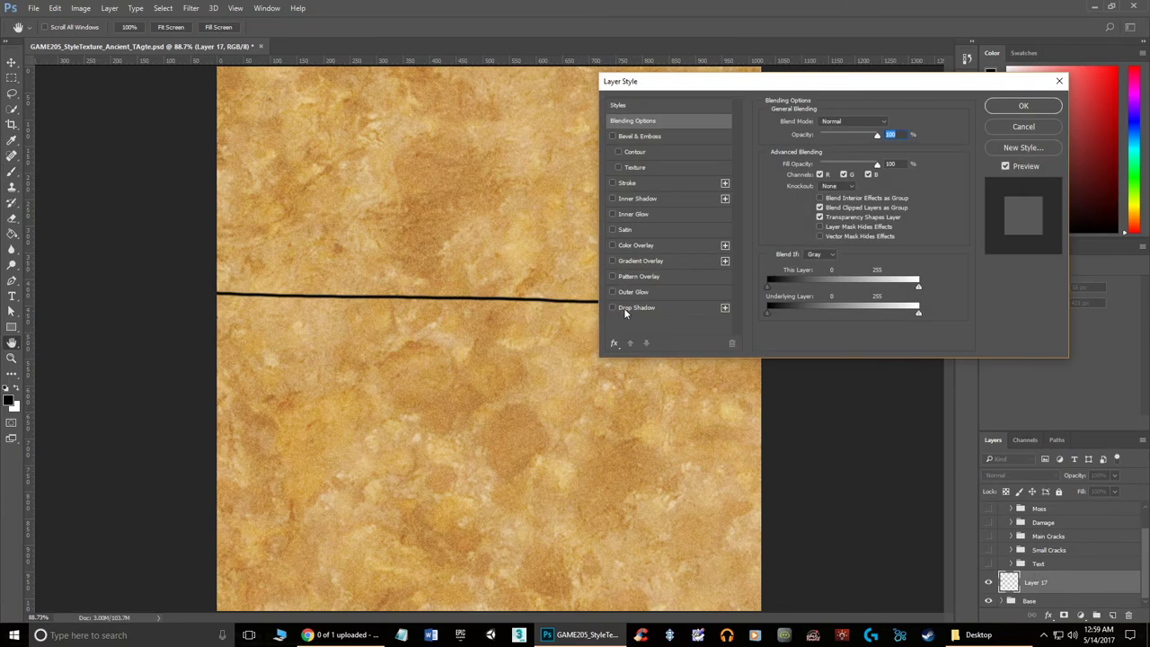
left_click(612, 137)
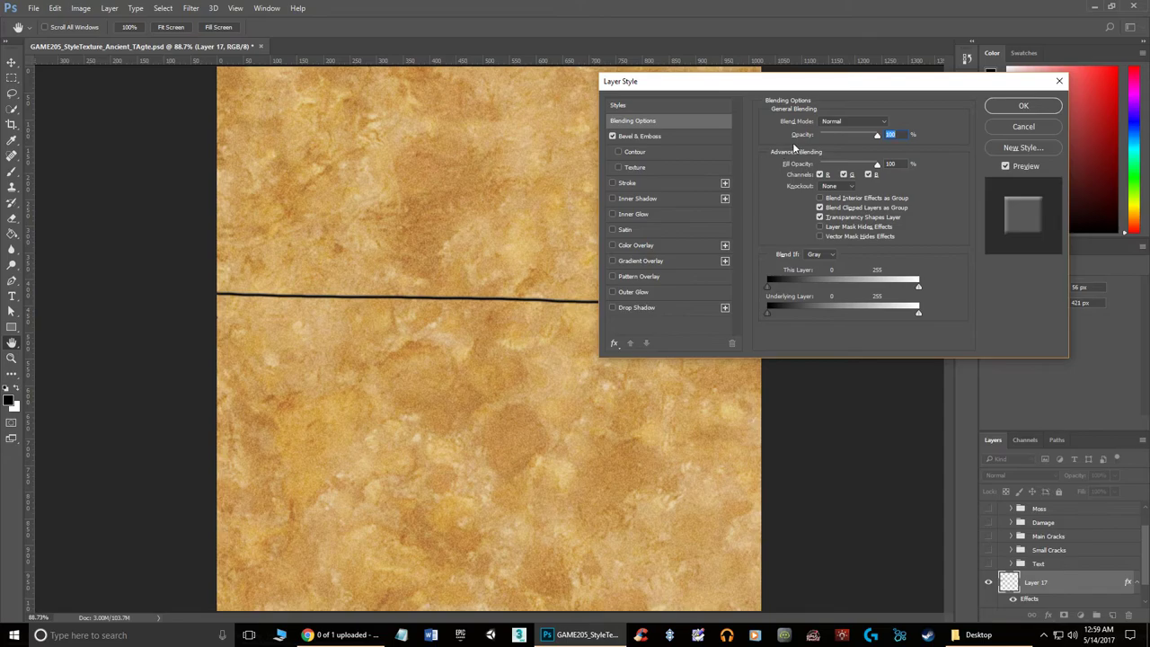
left_click(640, 137)
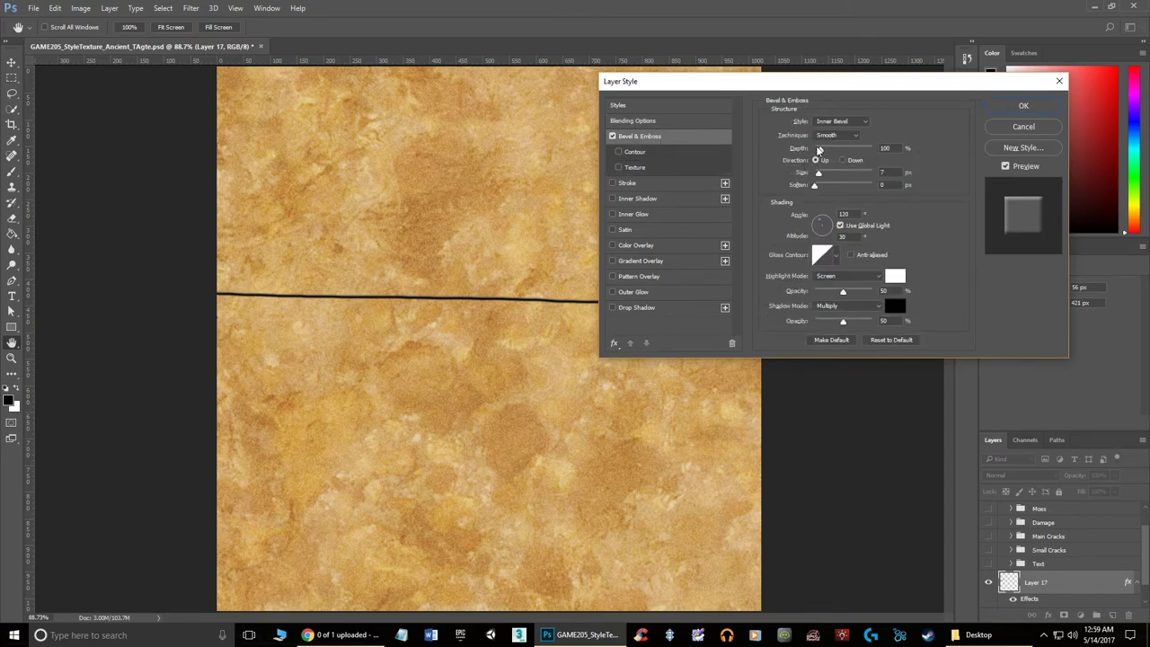
left_click(835, 122)
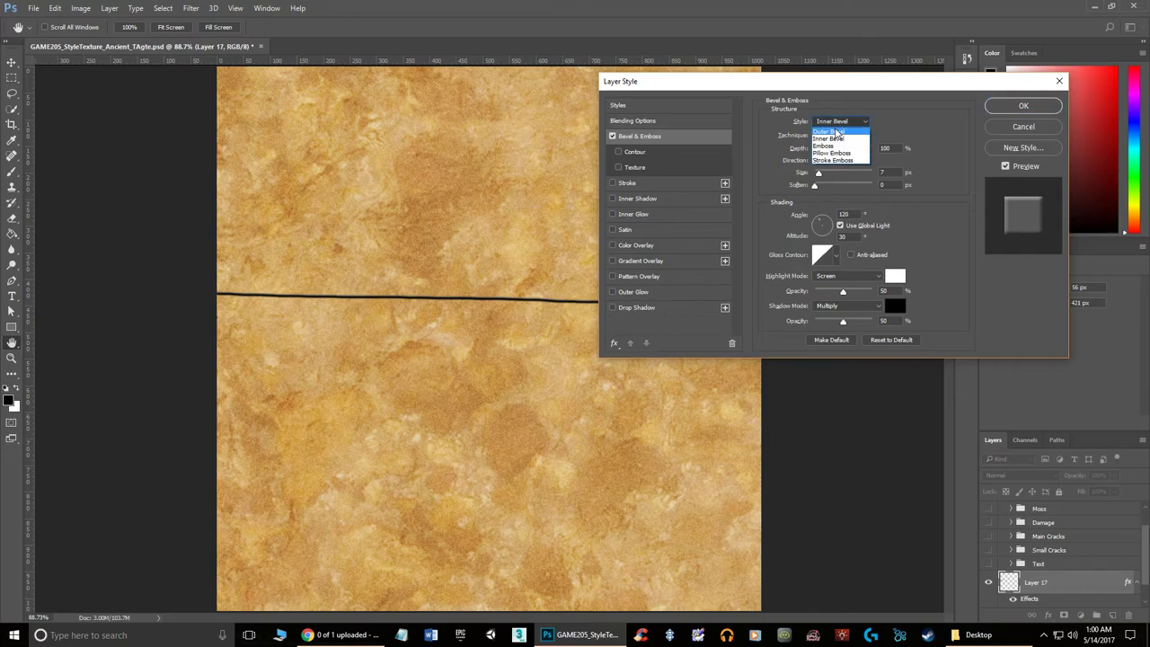
left_click(830, 131)
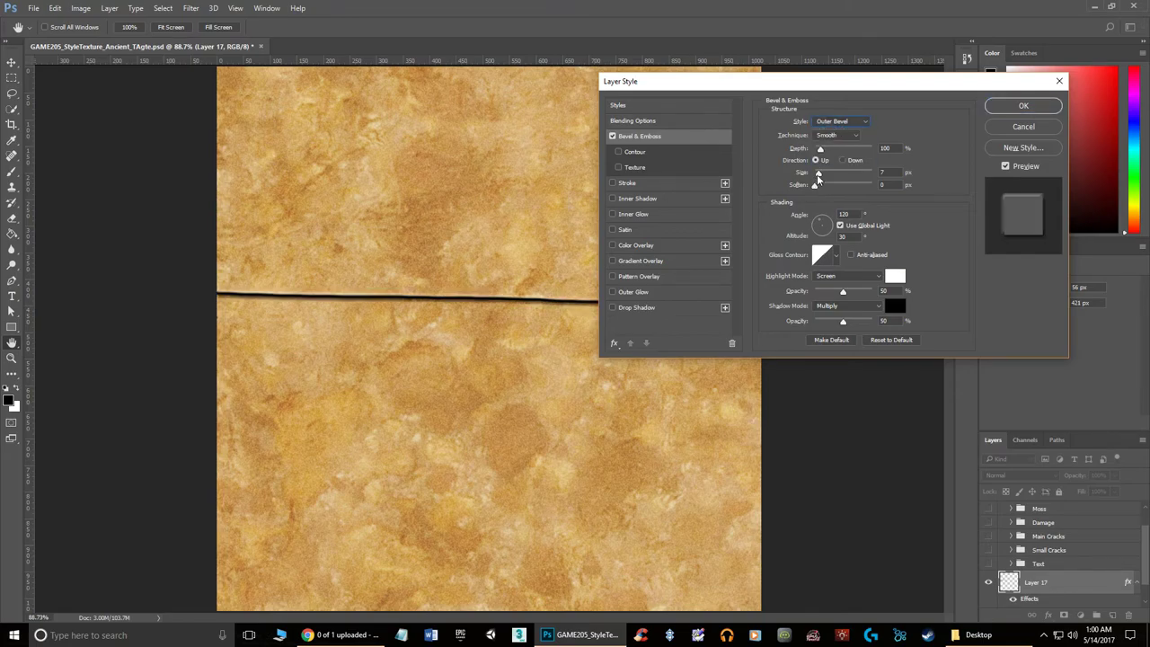
left_click_drag(819, 177, 822, 180)
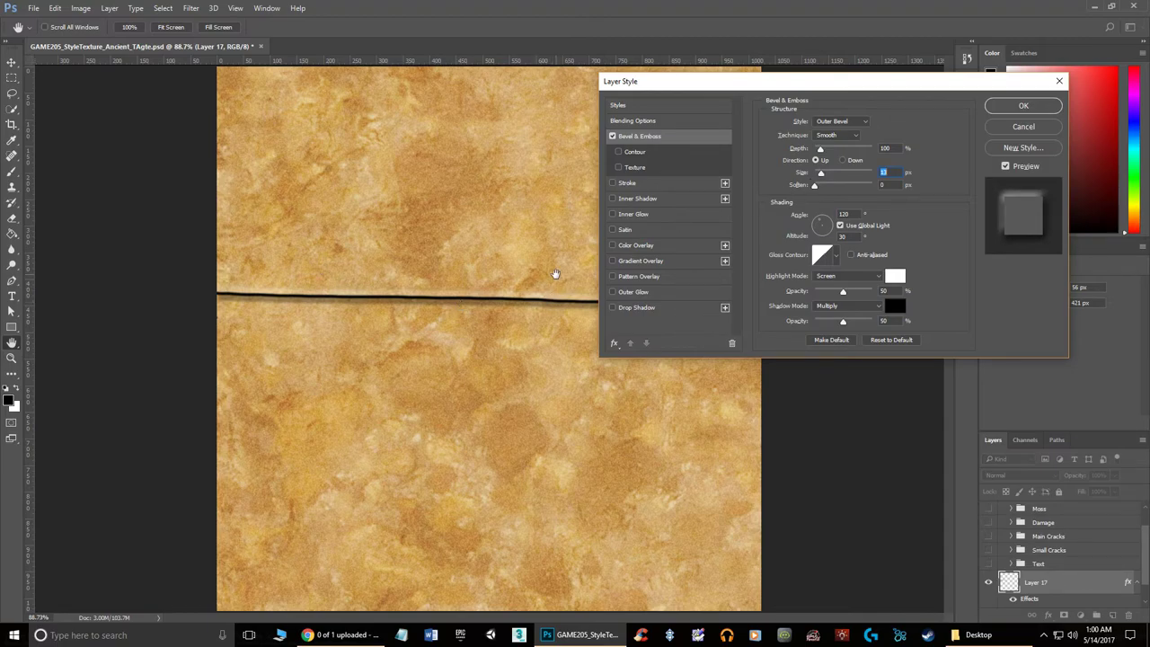
left_click(842, 162)
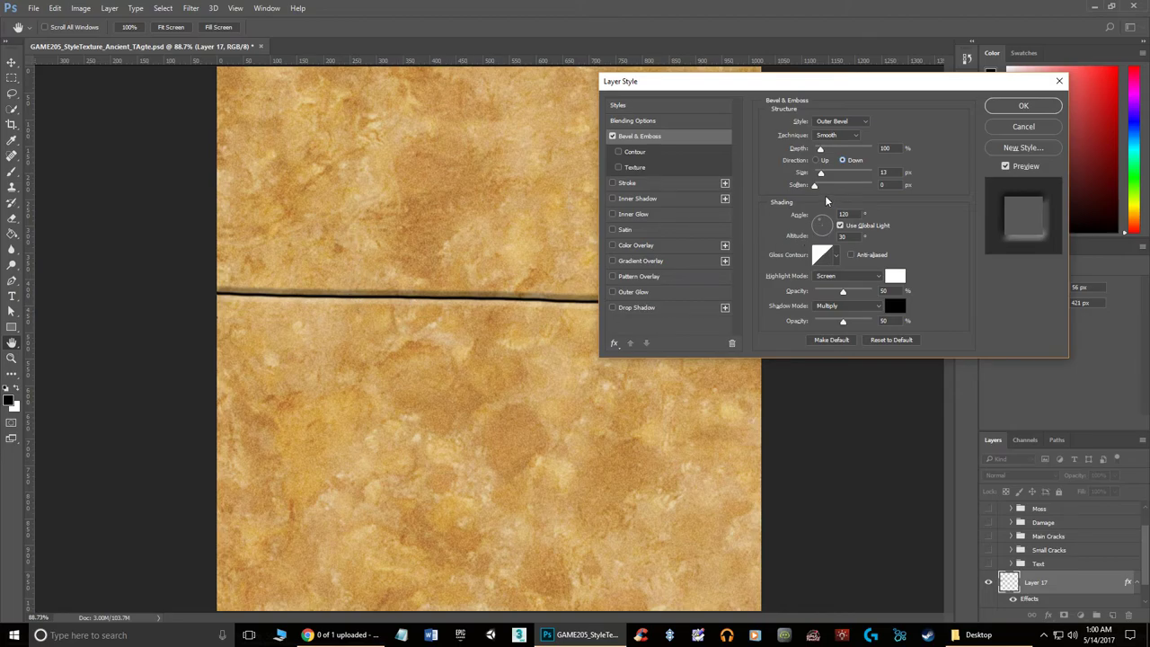
left_click_drag(851, 291, 851, 323)
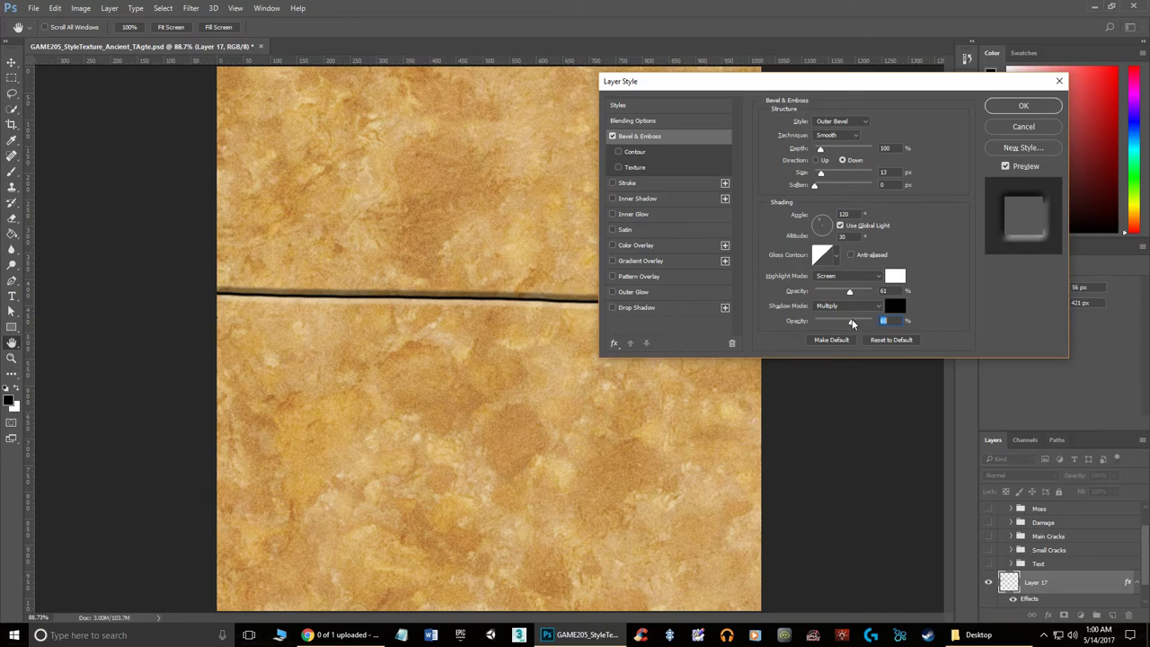
Try the Chisel Soft bevel technique, return to Smooth and apply the layer style
left_click(834, 136)
left_click(832, 151)
left_click(842, 136)
left_click(844, 161)
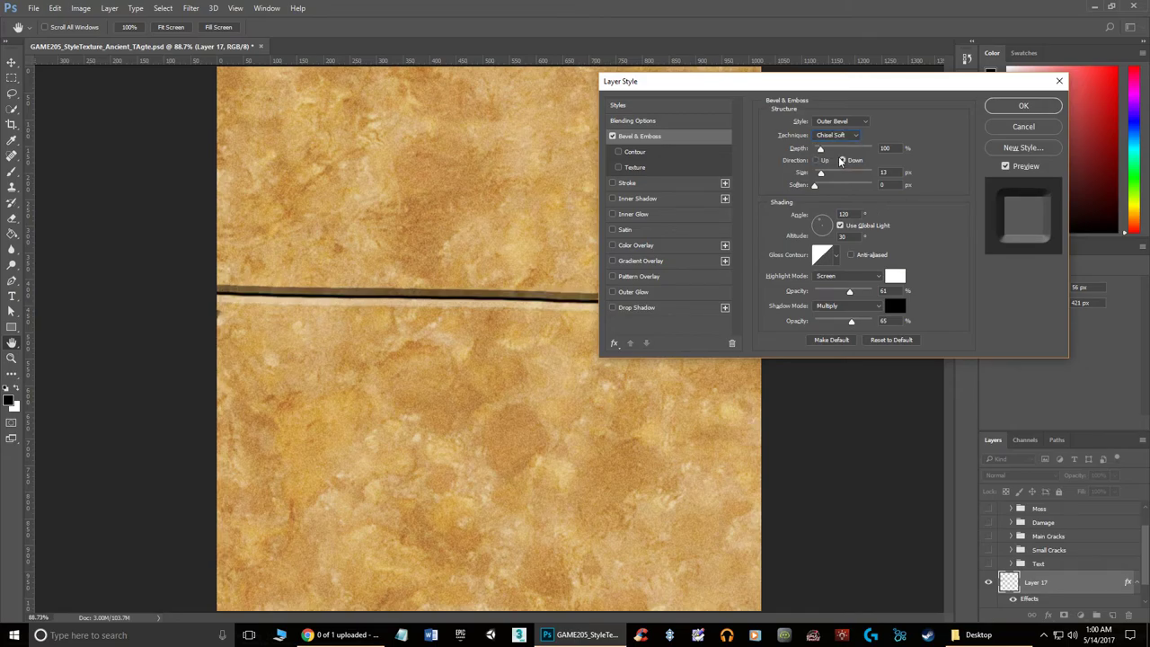
left_click(837, 136)
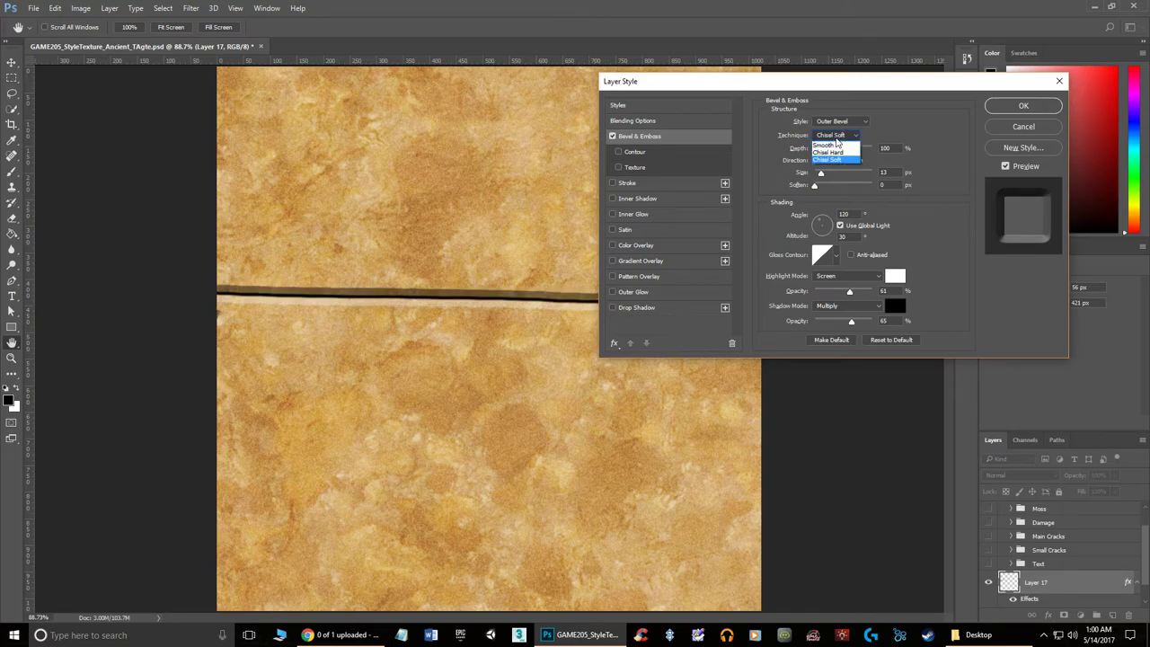
left_click(837, 146)
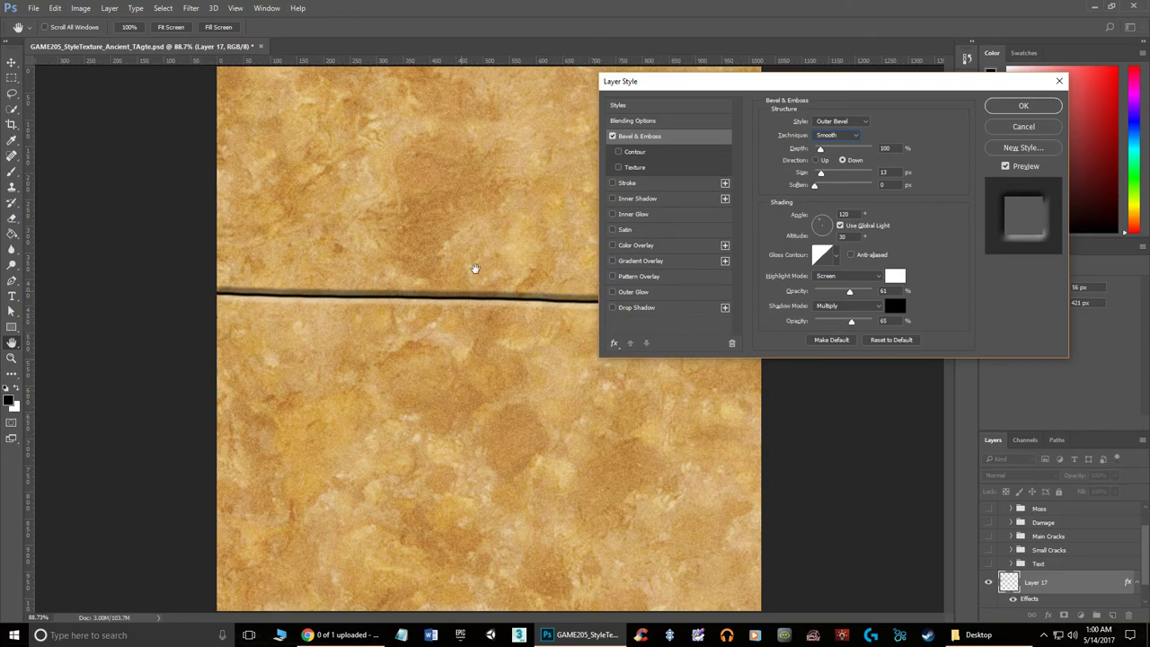
left_click(1023, 105)
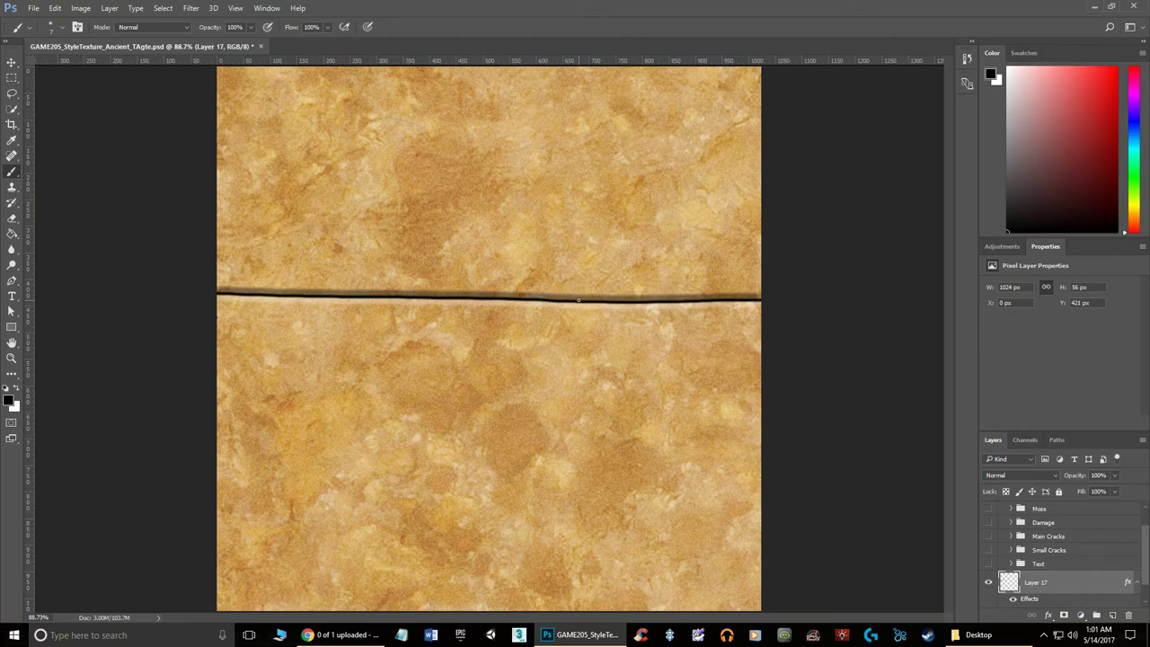
Try a vertical black line from the horizontal crack up to the canvas's upper edge, right of centre, and undo it
left_click_drag(578, 300, 593, 65)
scroll(642, 120, "up", 3)
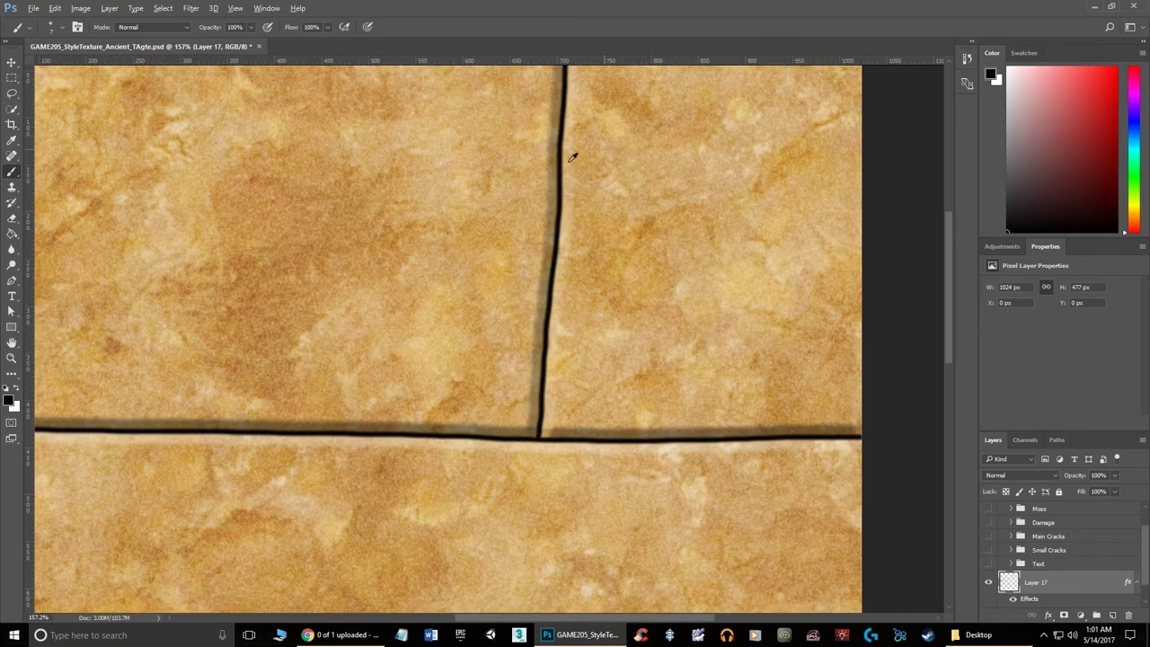
scroll(552, 404, "down", 3)
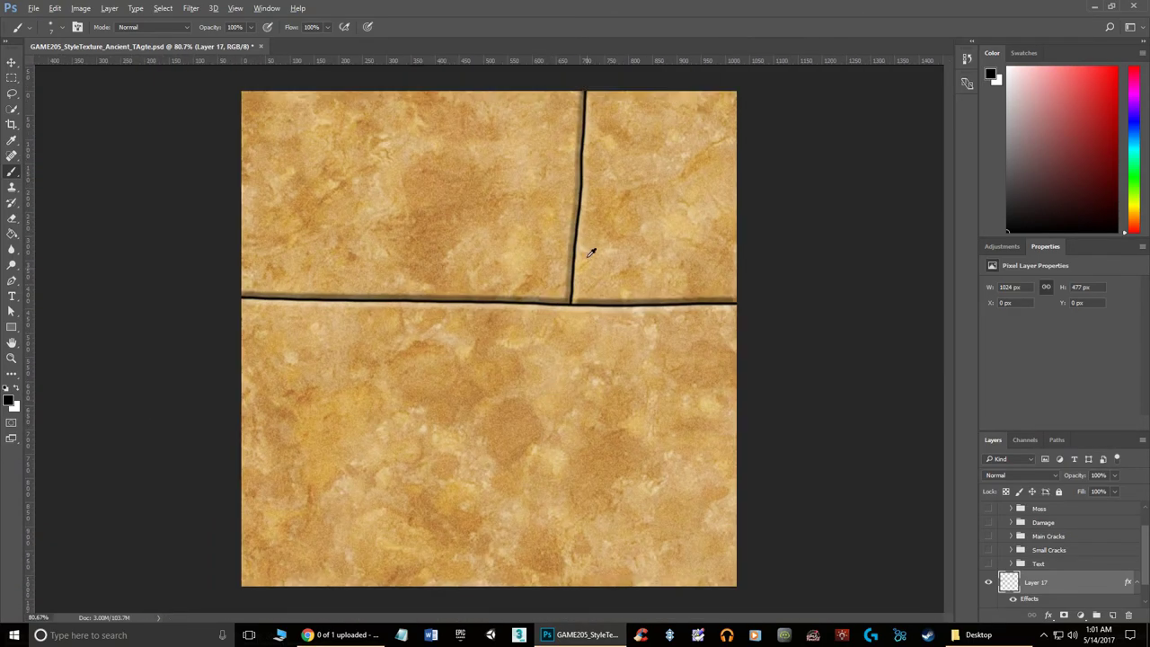
key("ctrl+z")
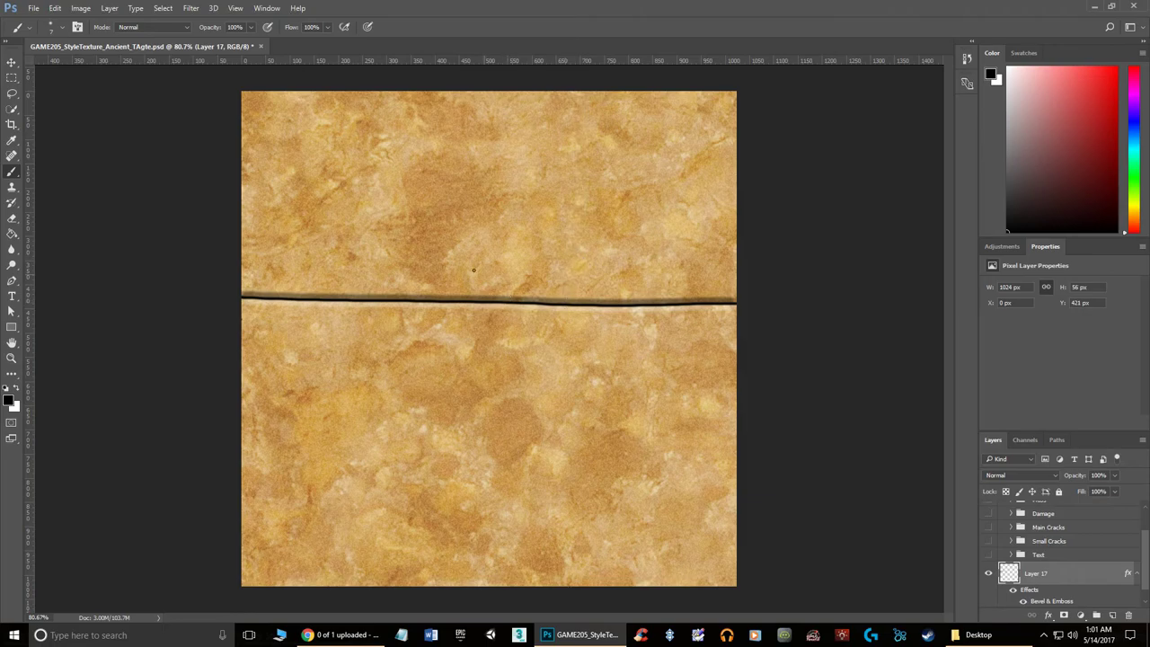
Try one vertical line above and one below the horizontal crack in the texture's left half, and undo both
left_click_drag(315, 296, 301, 77)
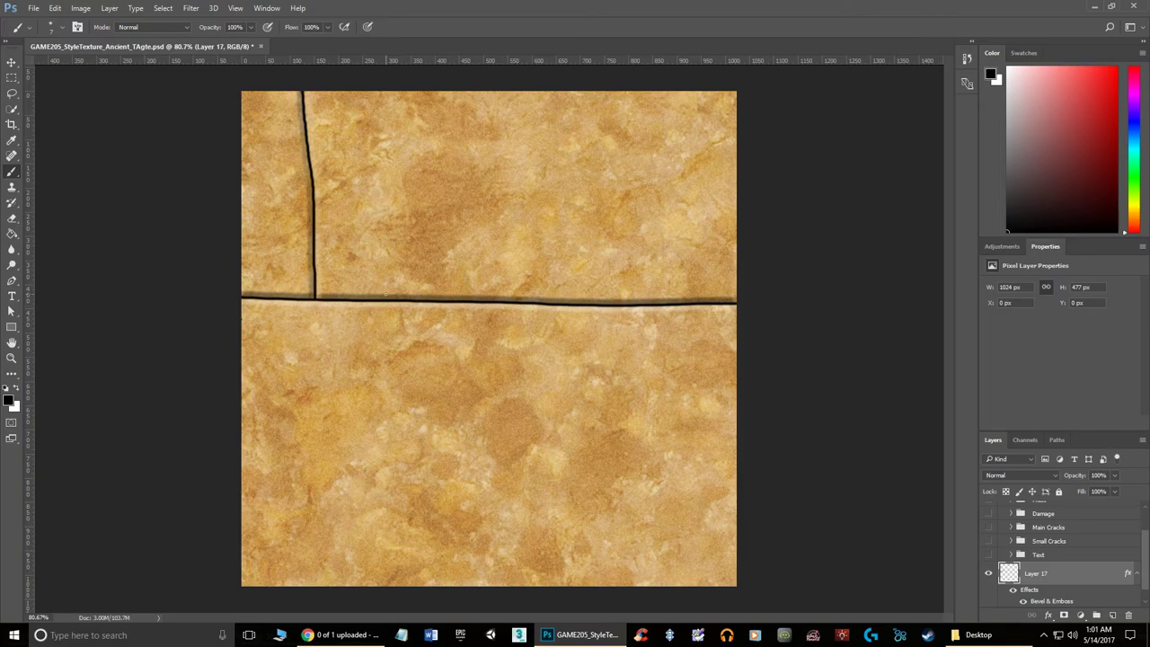
left_click_drag(385, 296, 321, 591)
key("ctrl+alt+z")
key("ctrl+alt+z")
Draw a second horizontal crack across the texture below the first and join the two with two vertical cracks
left_click_drag(235, 389, 905, 419)
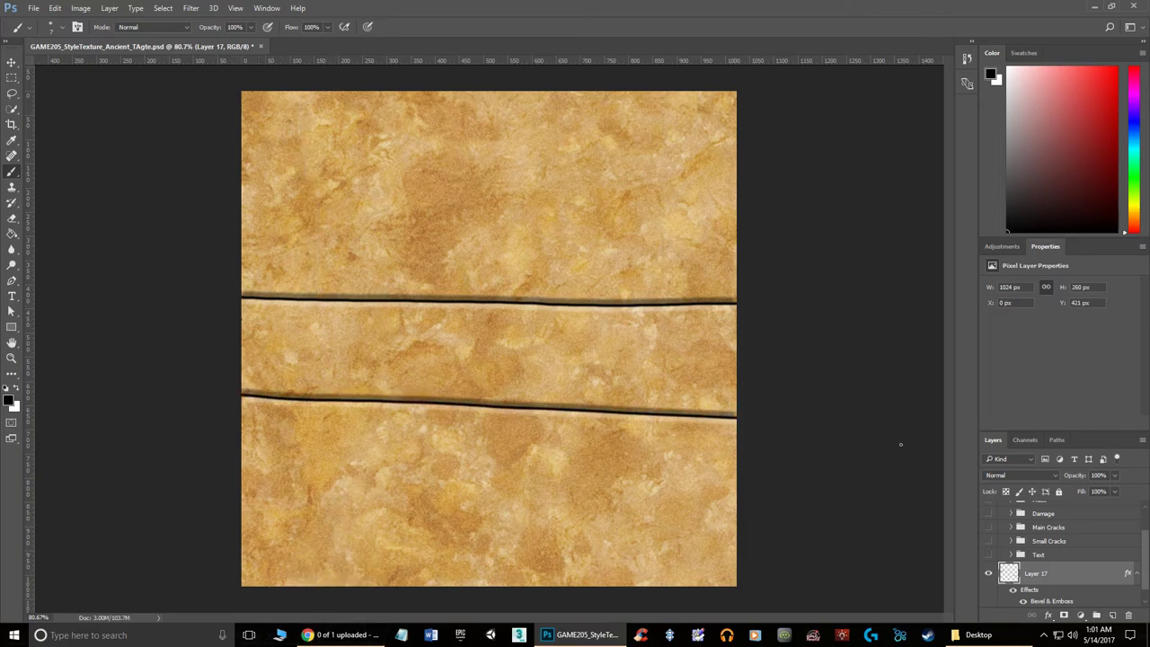
left_click_drag(625, 304, 622, 438)
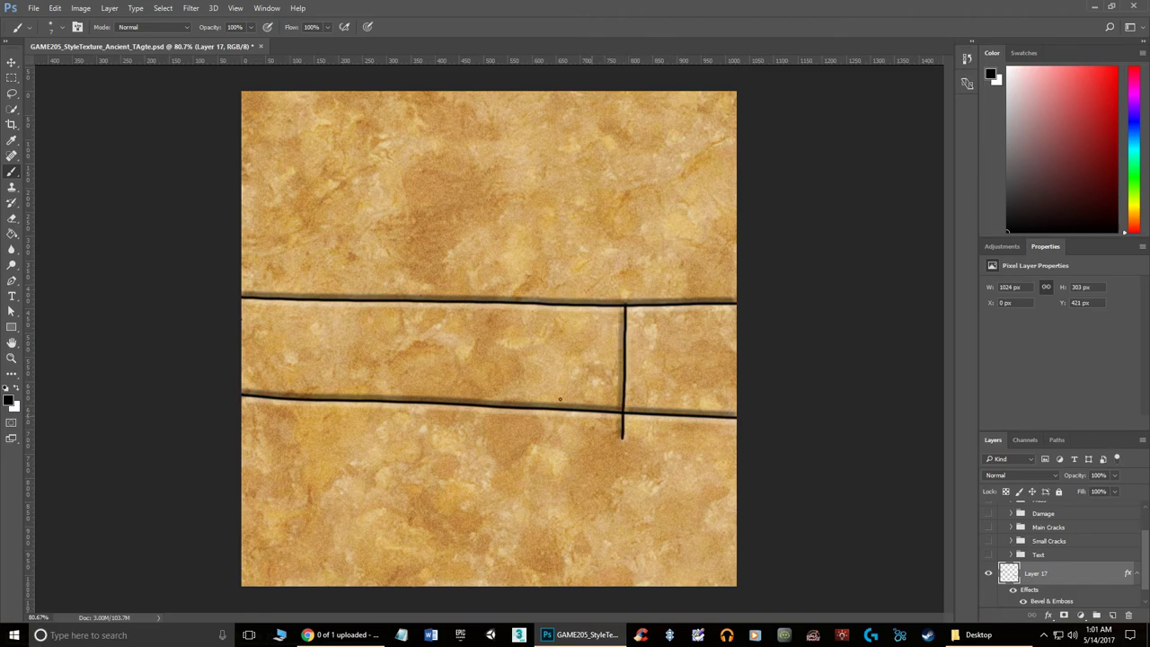
left_click_drag(390, 303, 370, 405)
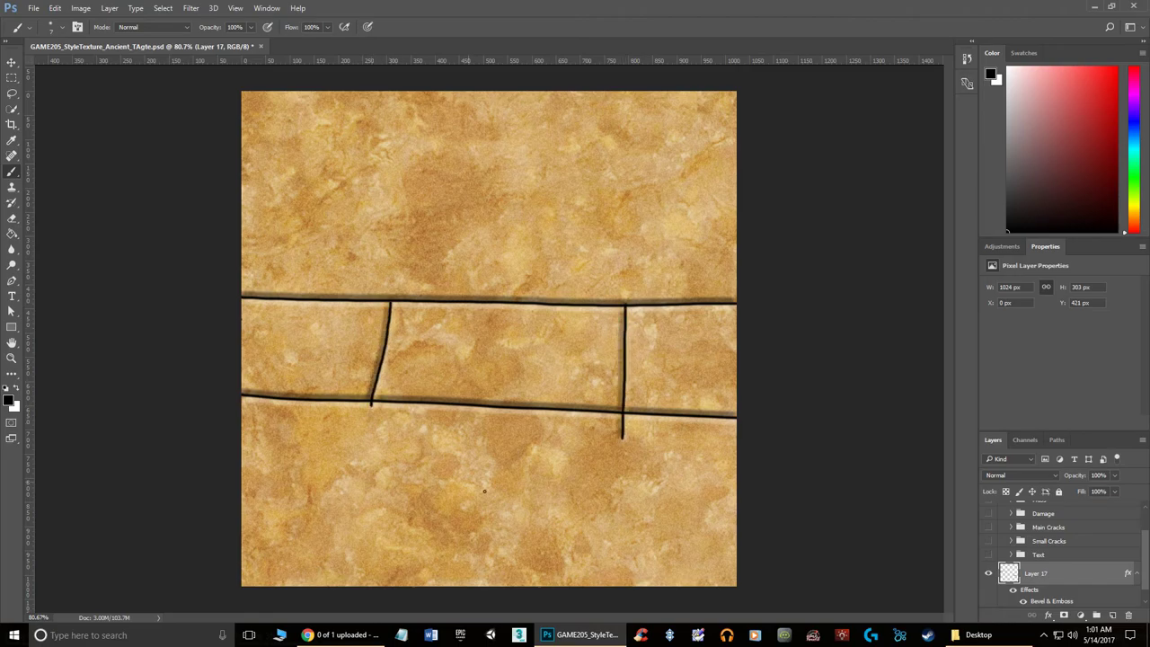
Erase the end of the right vertical crack that overshoots the lower horizontal crack
scroll(660, 468, "up", 5)
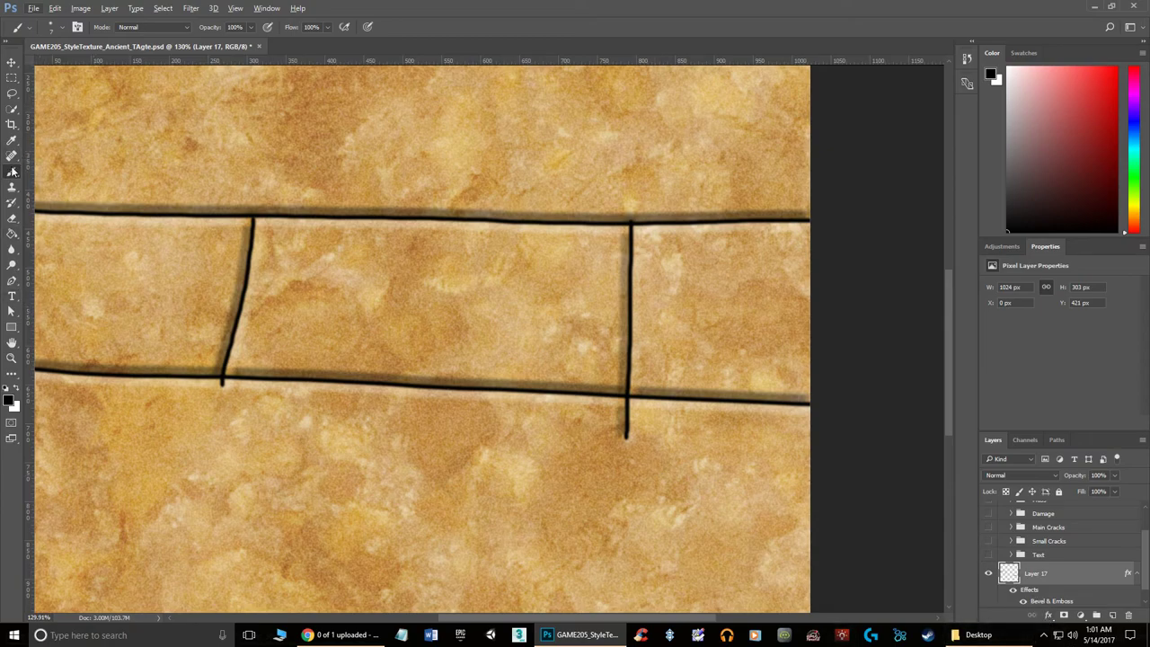
left_click(15, 223)
mouse_move(642, 440)
left_mouse_down()
mouse_move(616, 423)
mouse_move(634, 409)
left_mouse_up()
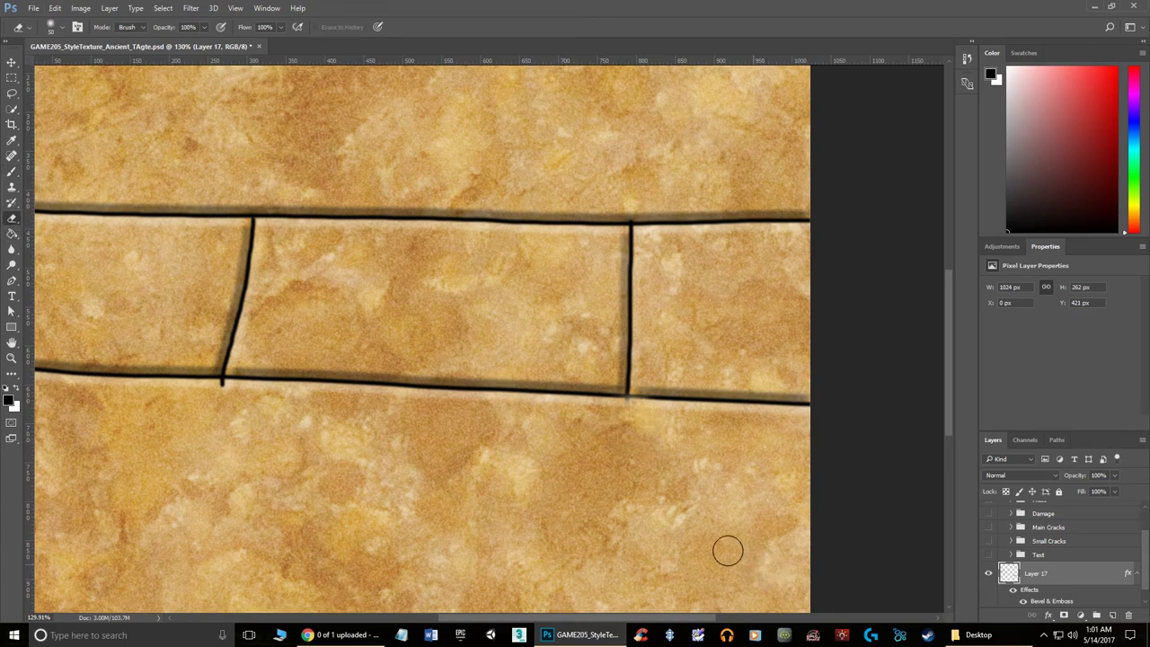
Switch the Eraser to a hard round 25 px tip and clean up both vertical crack ends below the lower horizontal crack
left_click(61, 32)
double_click(102, 117)
left_click_drag(611, 423, 626, 405)
scroll(377, 426, "down", 1)
scroll(243, 405, "up", 3)
left_click_drag(256, 405, 266, 386)
scroll(369, 436, "down", 4)
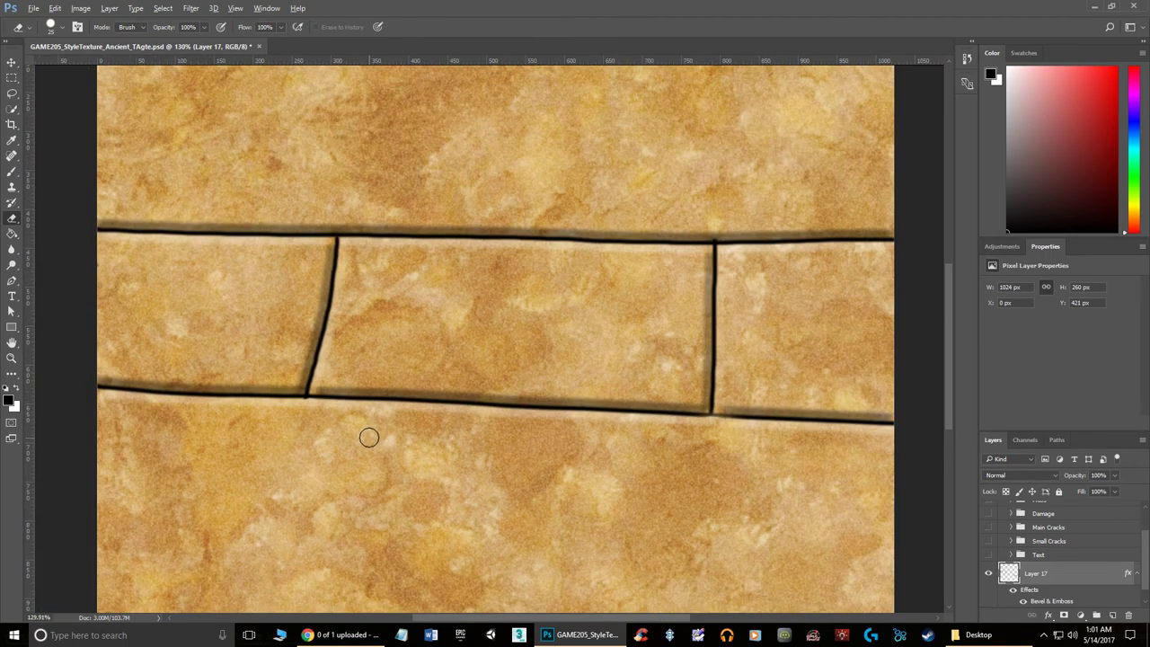
Paint black chipped corners on both sides of the junction between the left vertical crack and the lower horizontal crack
scroll(377, 435, "up", 2)
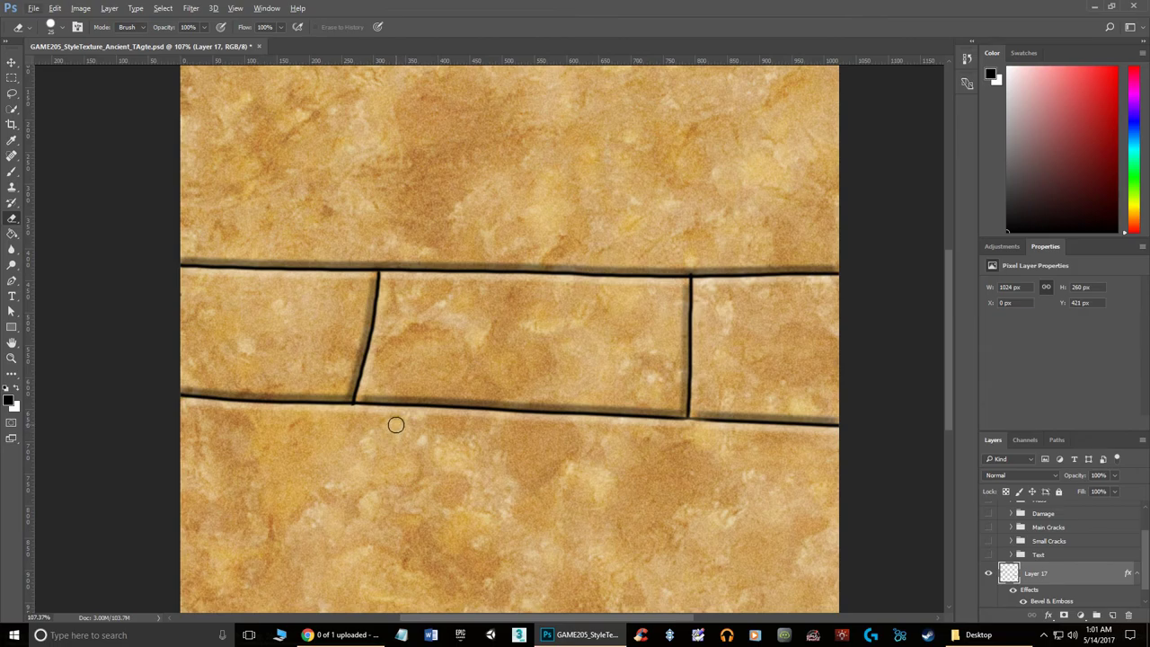
scroll(395, 426, "up", 1)
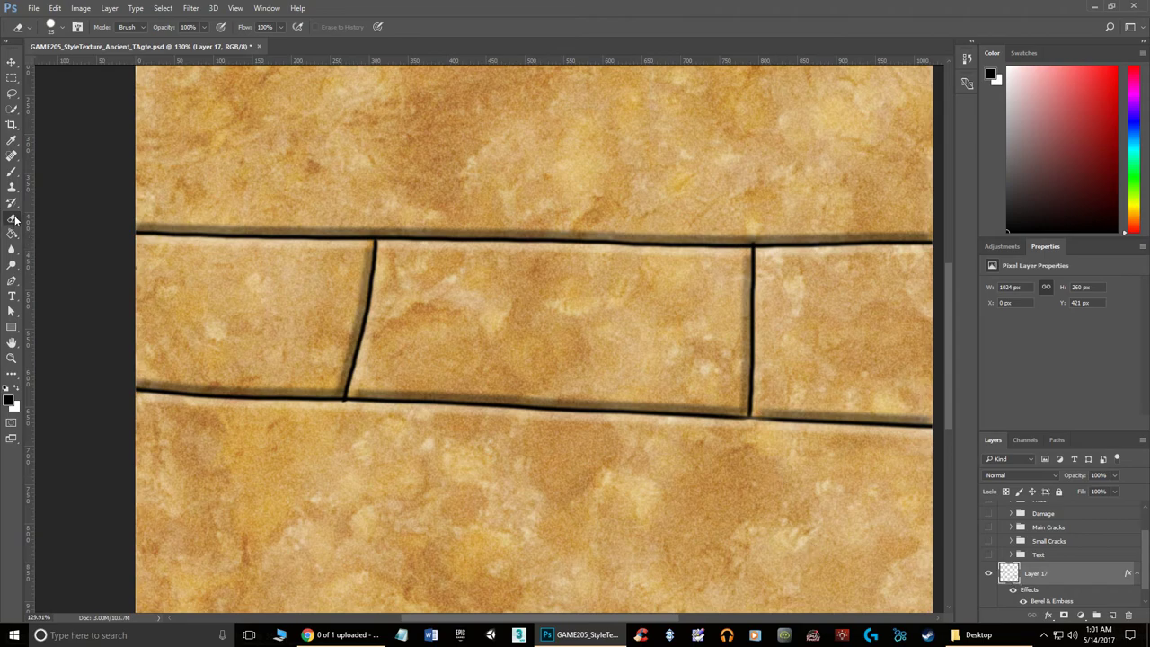
left_click(11, 173)
mouse_move(331, 382)
left_mouse_down()
mouse_move(338, 390)
mouse_move(310, 393)
mouse_move(345, 371)
mouse_move(295, 392)
mouse_move(343, 363)
left_mouse_up()
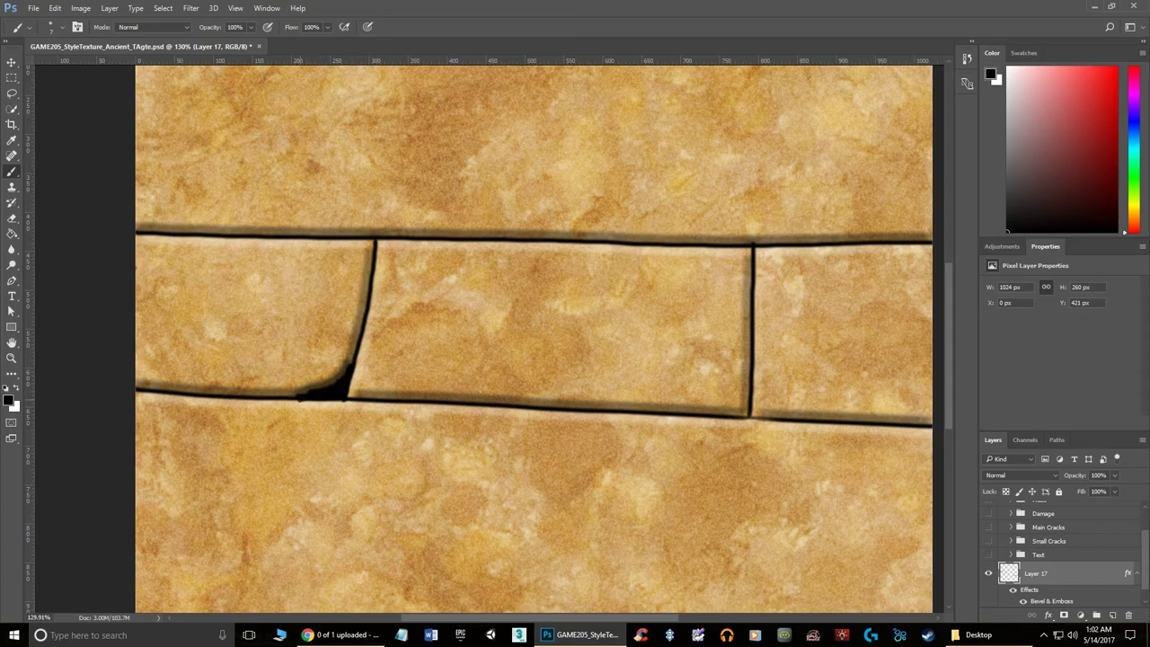
scroll(395, 386, "down", 3)
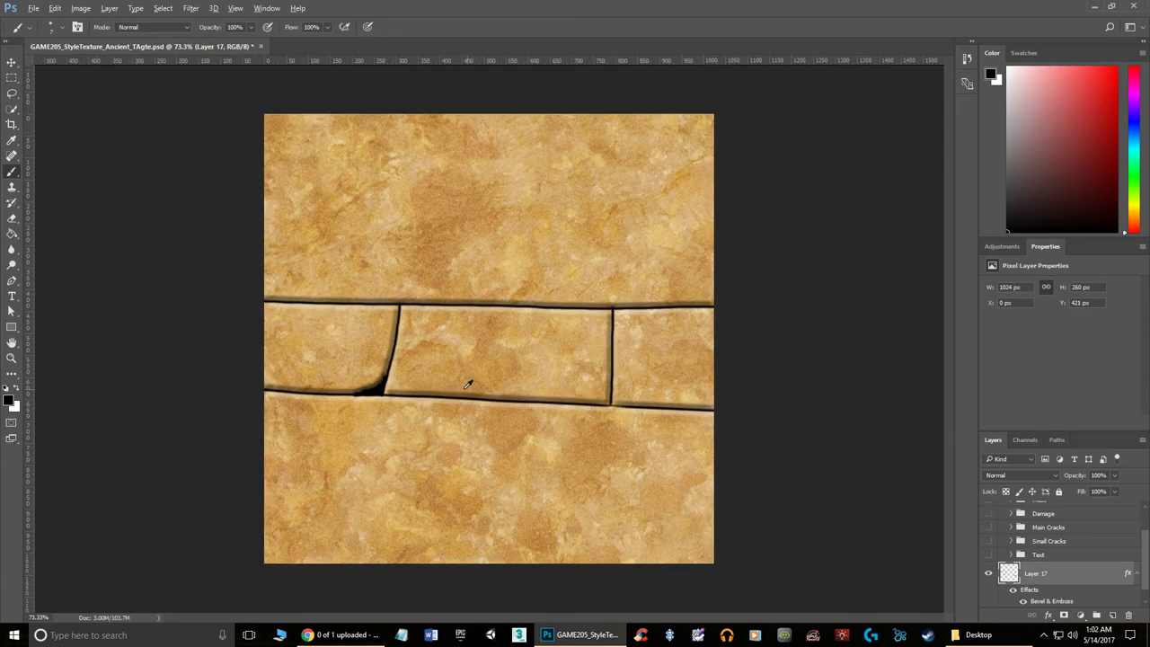
scroll(470, 380, "up", 2)
left_click_drag(339, 402, 368, 406)
scroll(388, 420, "down", 3)
scroll(391, 418, "up", 2)
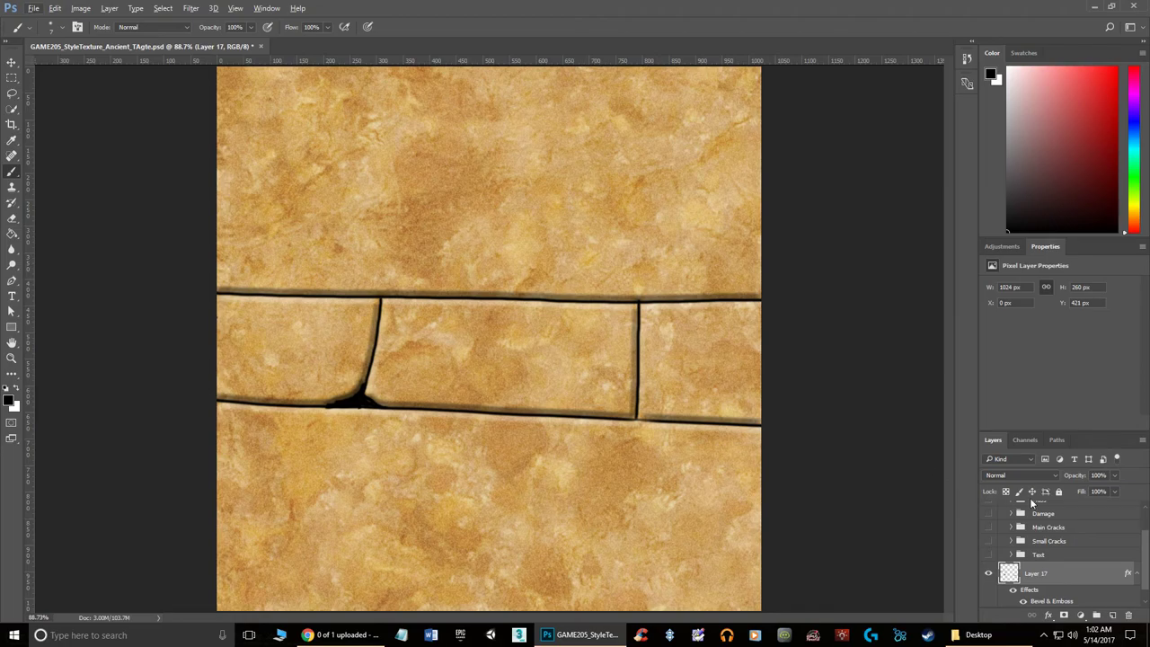
Try lower fill opacities on Layer 17 to compare the crack darkness, and restore the fill to 100%
left_click(1114, 476)
mouse_move(1116, 491)
left_mouse_down()
mouse_move(1044, 490)
mouse_move(1114, 491)
left_mouse_up()
left_click(1115, 492)
left_click(1115, 491)
left_click_drag(1111, 507, 1006, 509)
left_click_drag(1077, 512, 1092, 516)
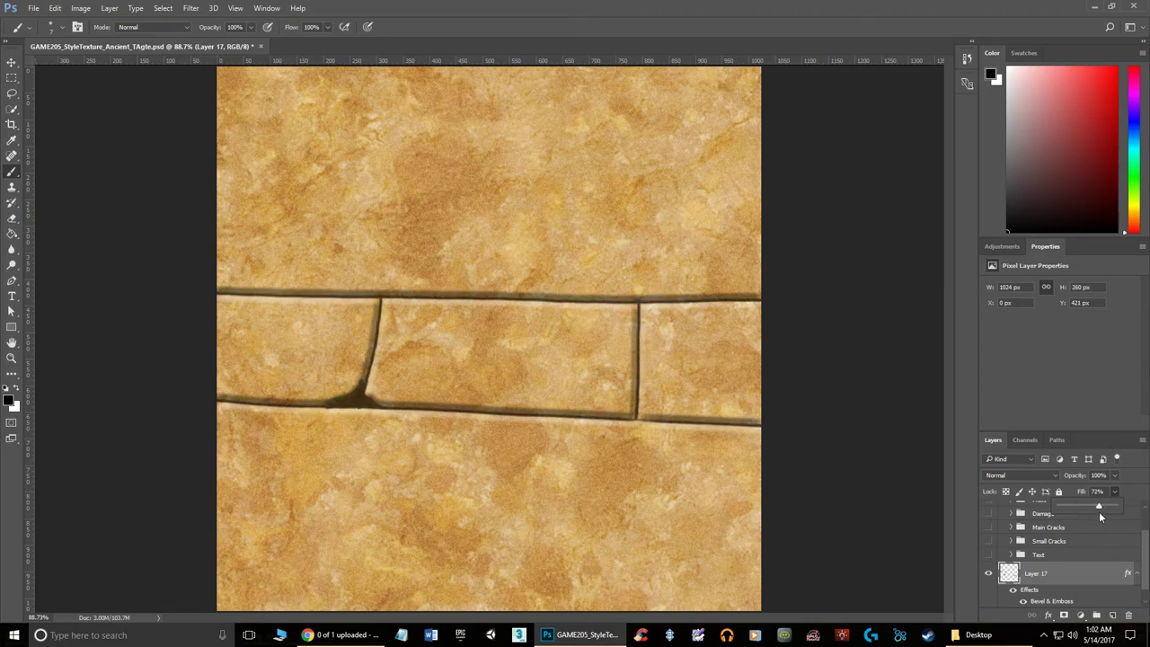
left_click_drag(1098, 511, 1137, 517)
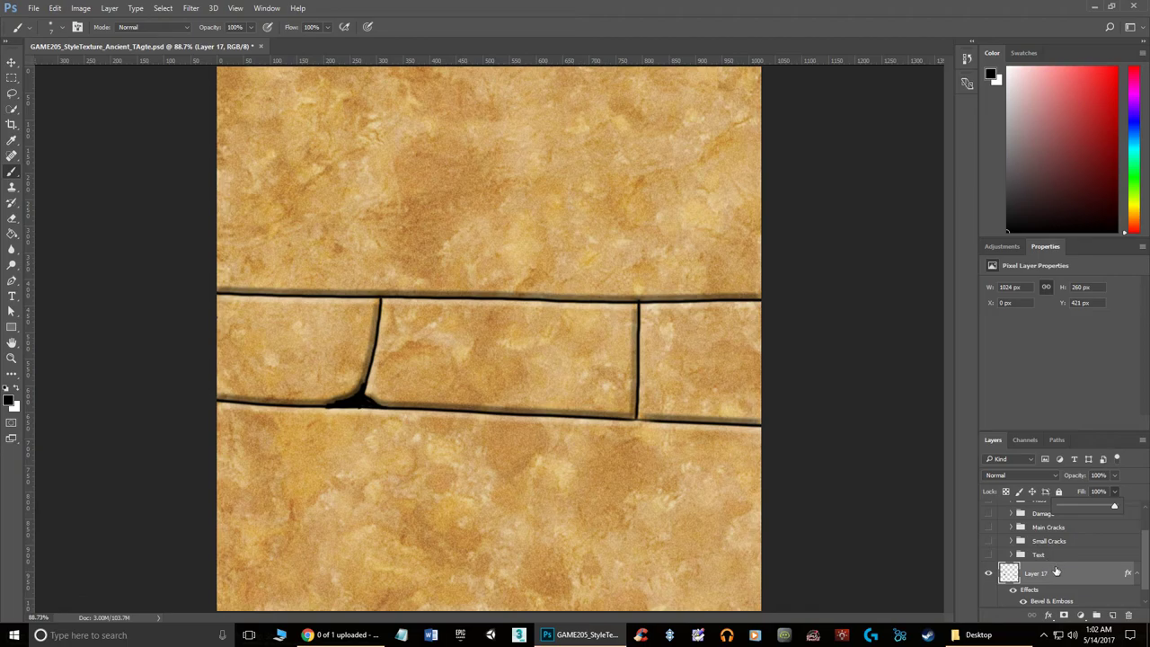
Hide Layer 17 and show the Main Cracks group
left_click(1147, 548)
scroll(1147, 548, "down", 1)
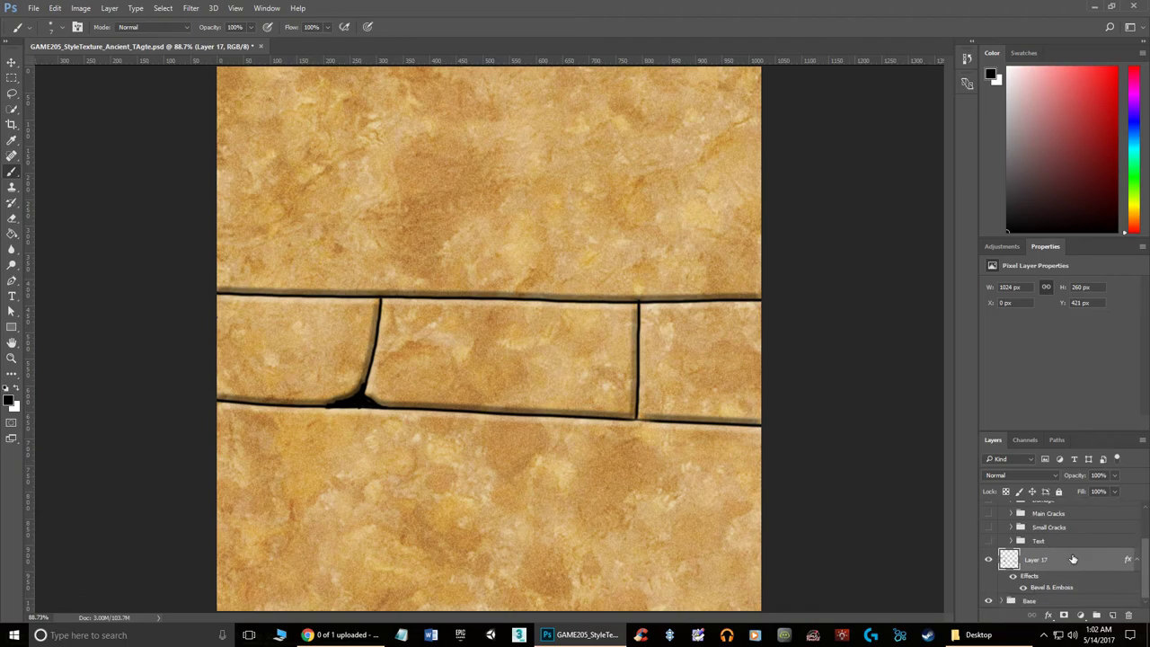
left_click(989, 562)
scroll(1014, 559, "up", 2)
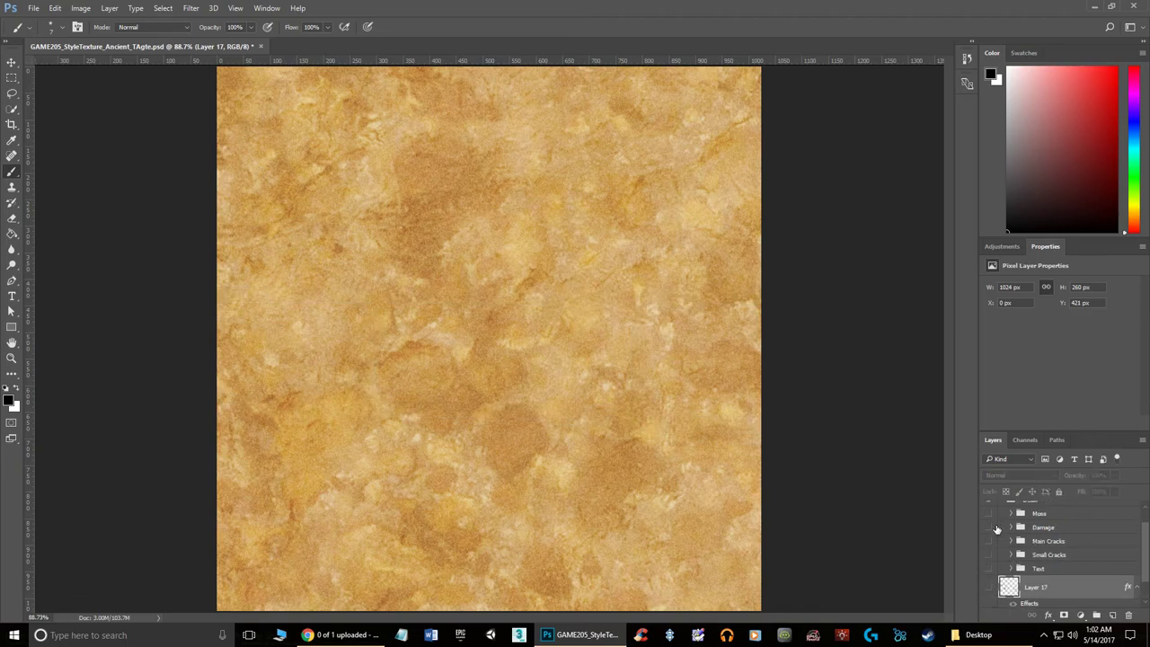
left_click(989, 540)
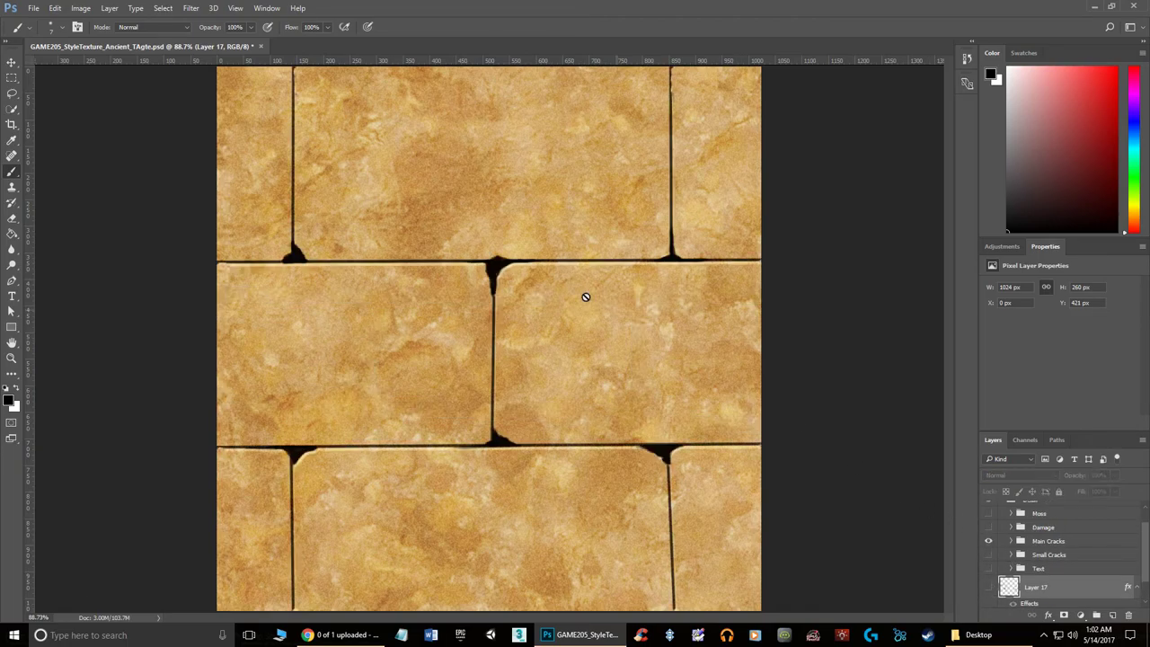
Examine the chipped brick corners of the main cracks and show the Small Cracks group
scroll(567, 257, "up", 1)
scroll(324, 265, "up", 1)
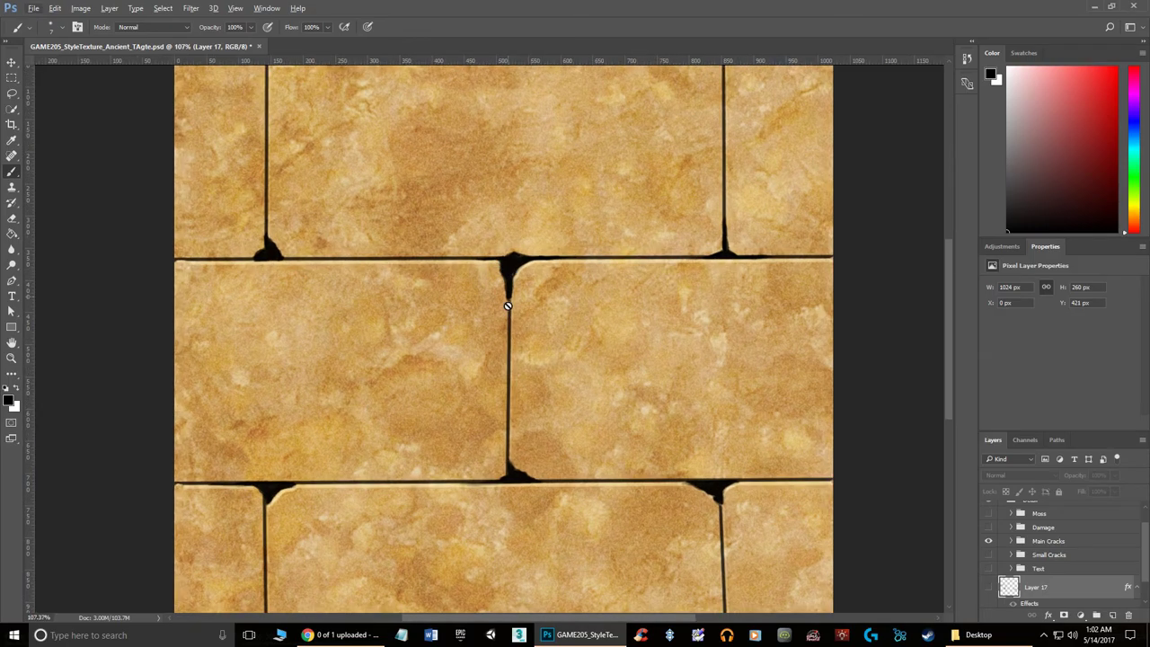
scroll(507, 393, "down", 2)
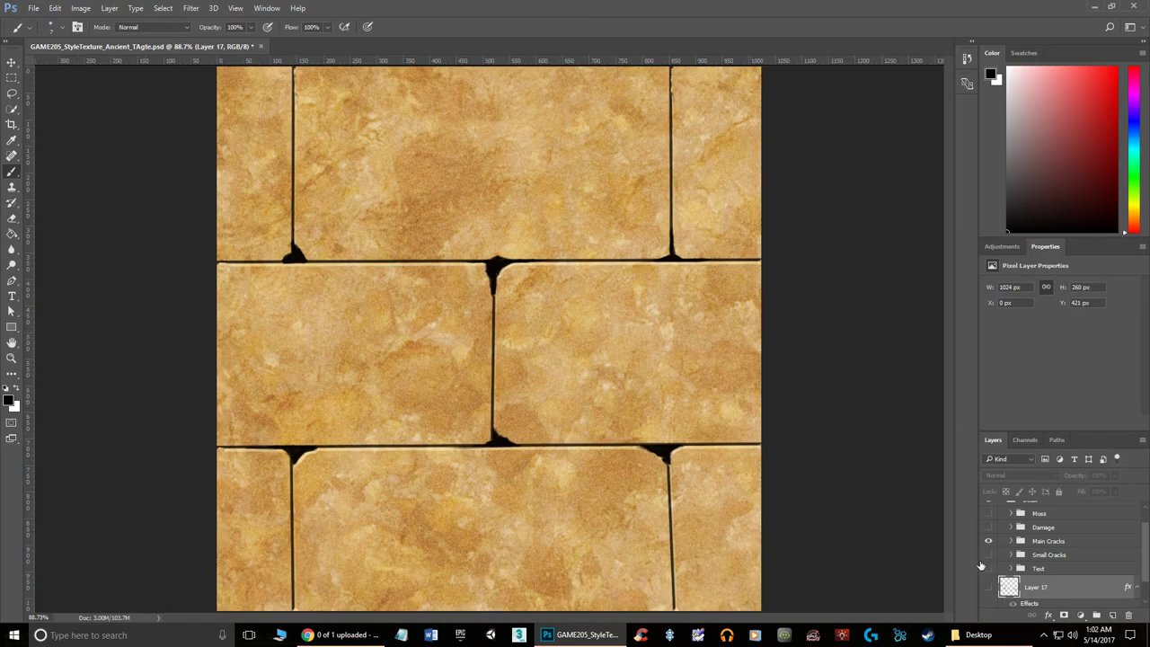
left_click(989, 554)
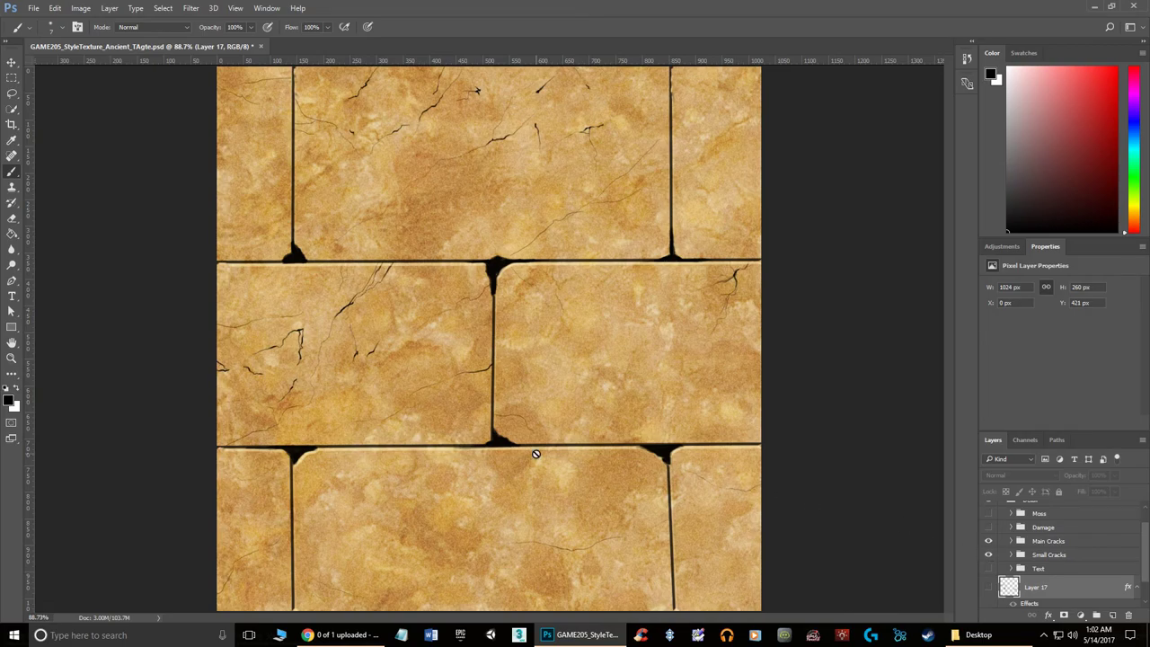
Add a new layer and paint a wavy black crack about 239 px wide across the right middle brick
scroll(453, 396, "up", 8)
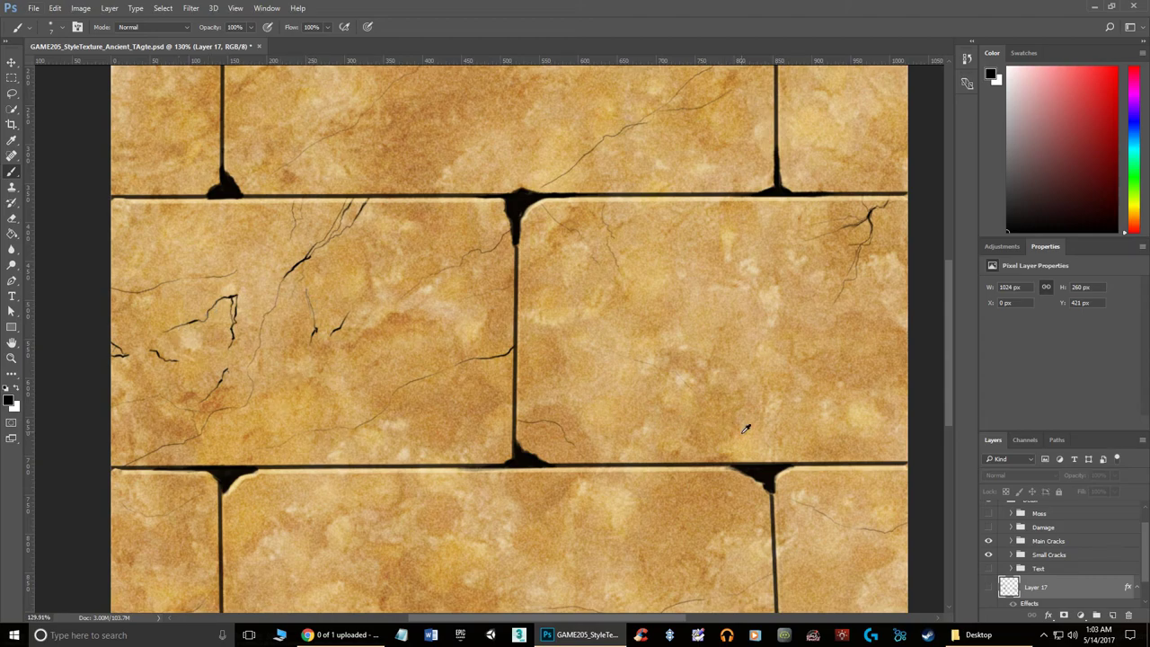
scroll(746, 429, "up", 2)
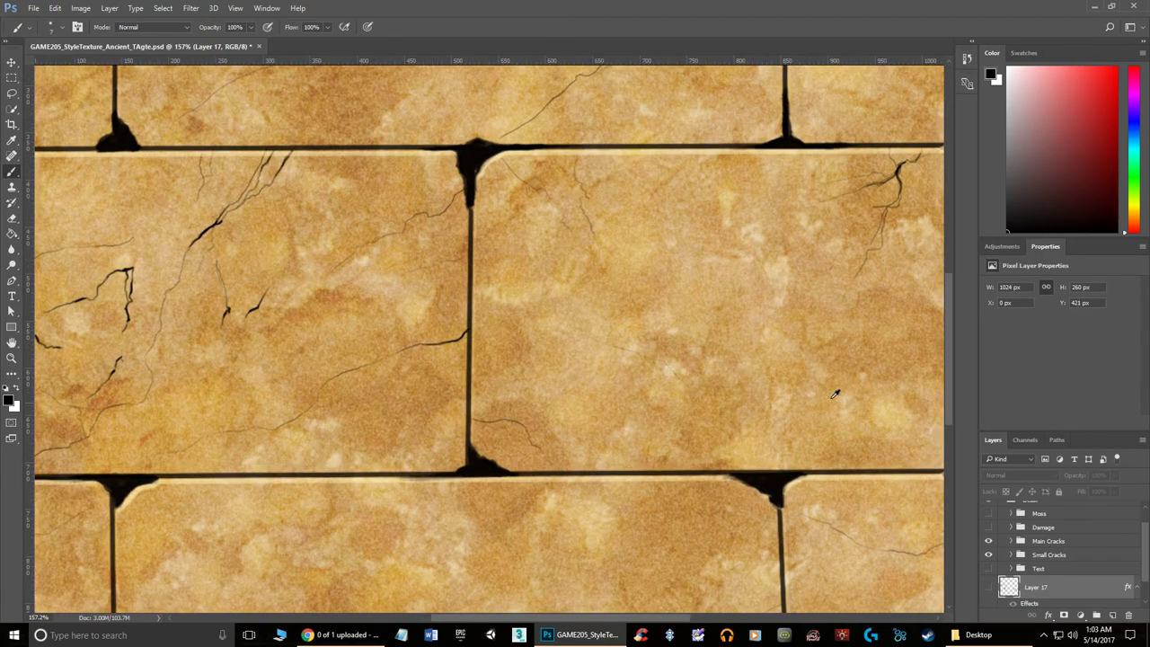
scroll(872, 354, "up", 1)
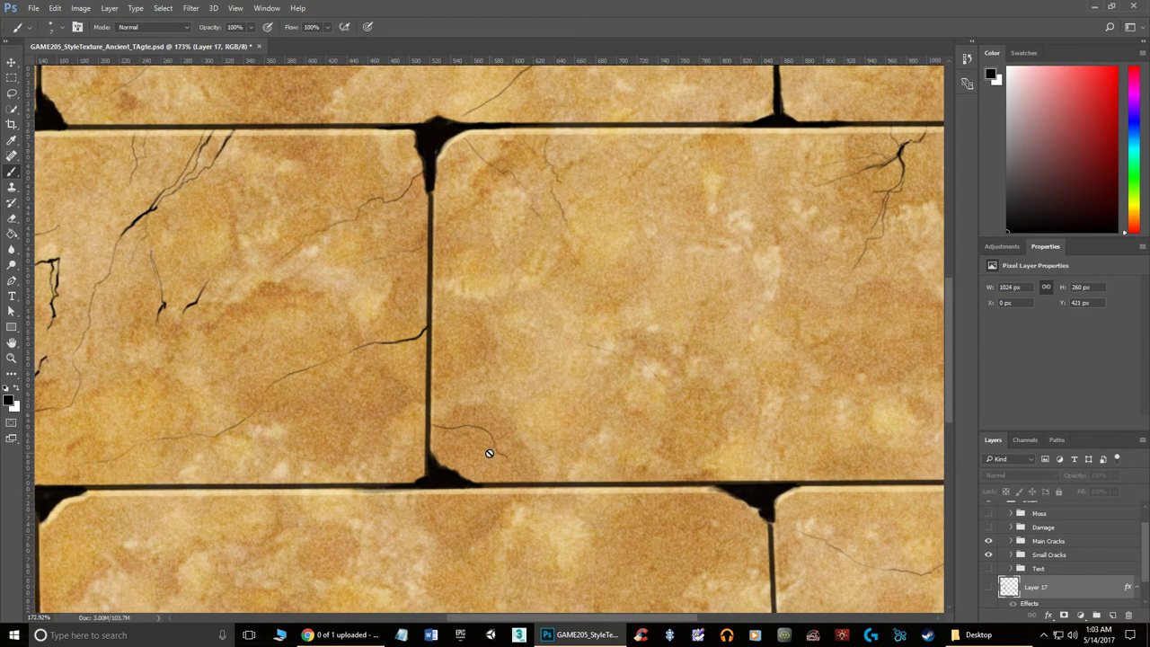
left_click(1111, 617)
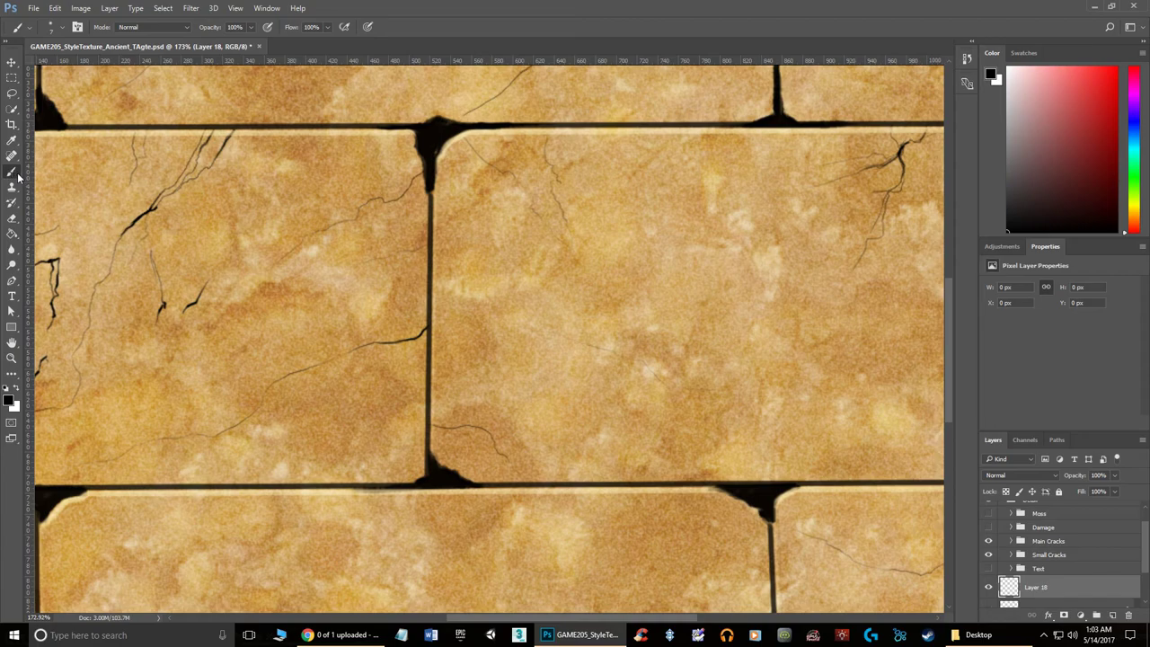
left_click_drag(496, 344, 769, 357)
scroll(793, 346, "up", 2)
scroll(793, 346, "up", 2)
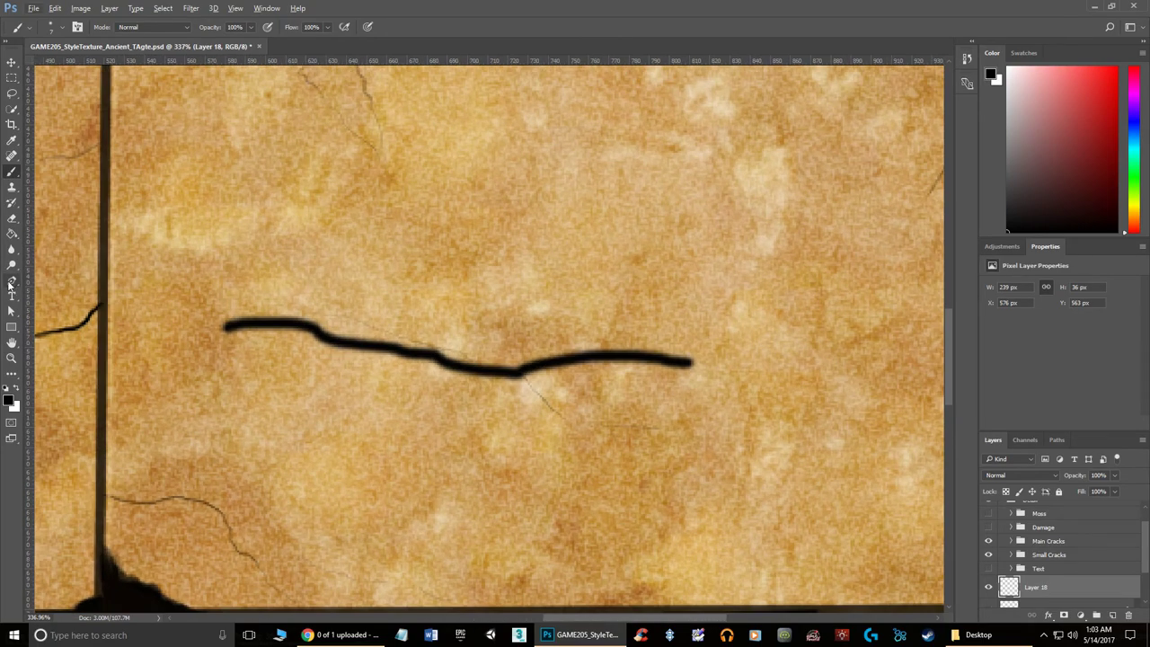
Erase along the new crack's edges with a small eraser to thin it and taper its ends
left_click(12, 219)
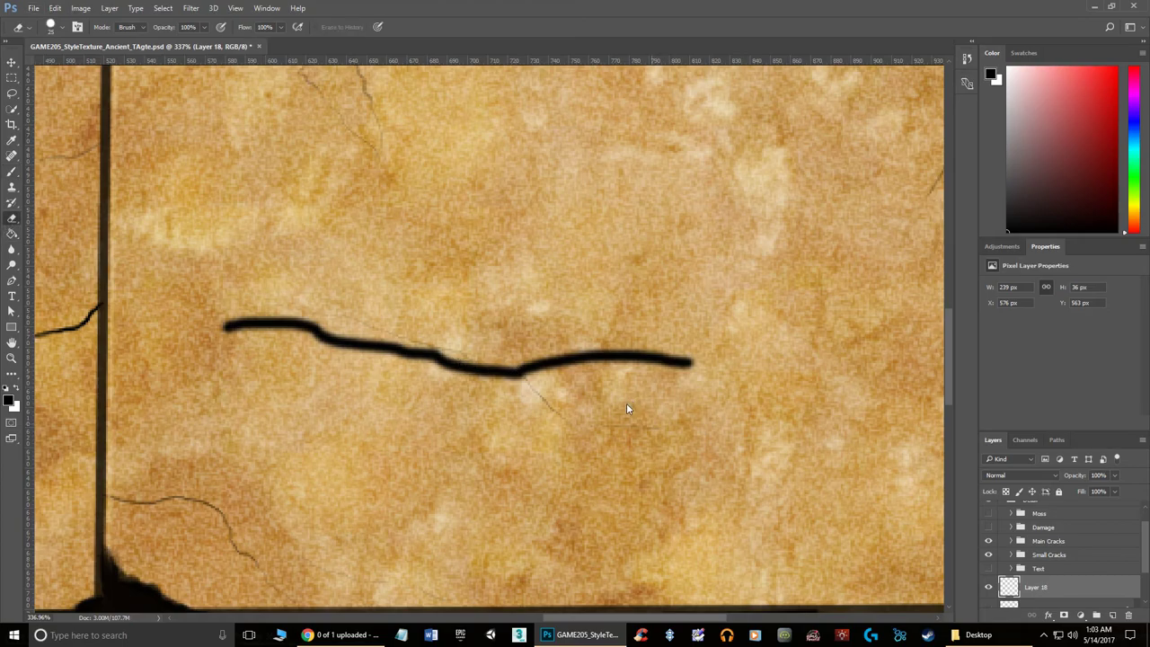
mouse_move(698, 372)
left_mouse_down()
mouse_move(616, 362)
mouse_move(508, 380)
mouse_move(360, 353)
mouse_move(280, 322)
mouse_move(218, 331)
left_mouse_up()
scroll(575, 440, "down", 5)
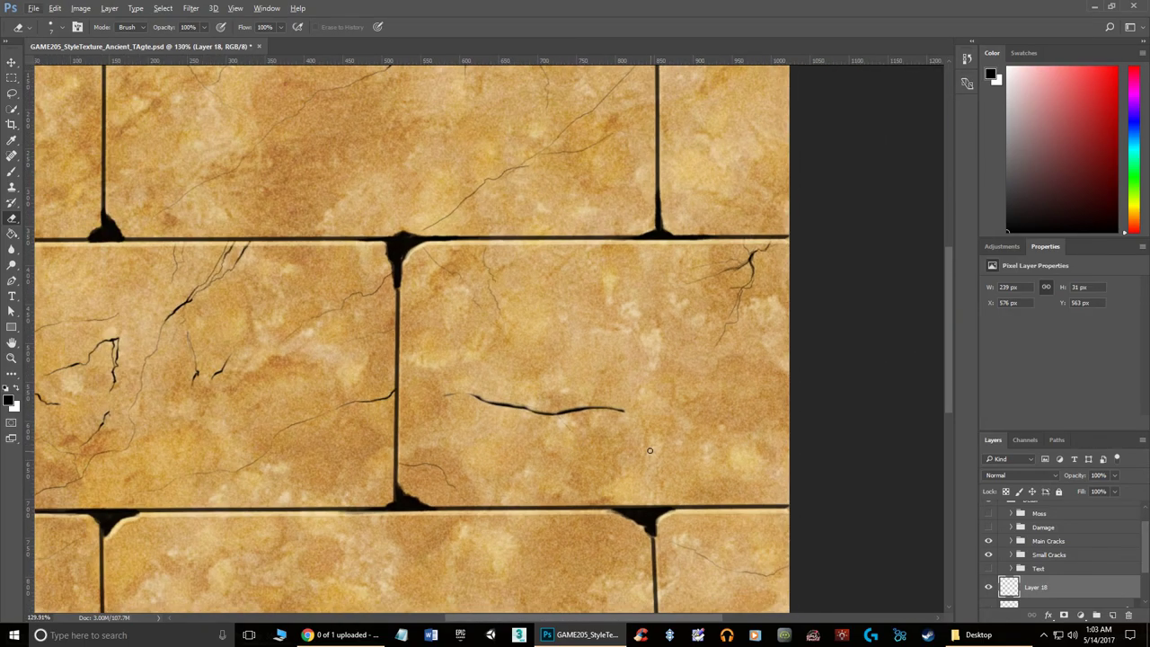
scroll(650, 450, "down", 3)
scroll(543, 439, "up", 5)
scroll(543, 440, "up", 3)
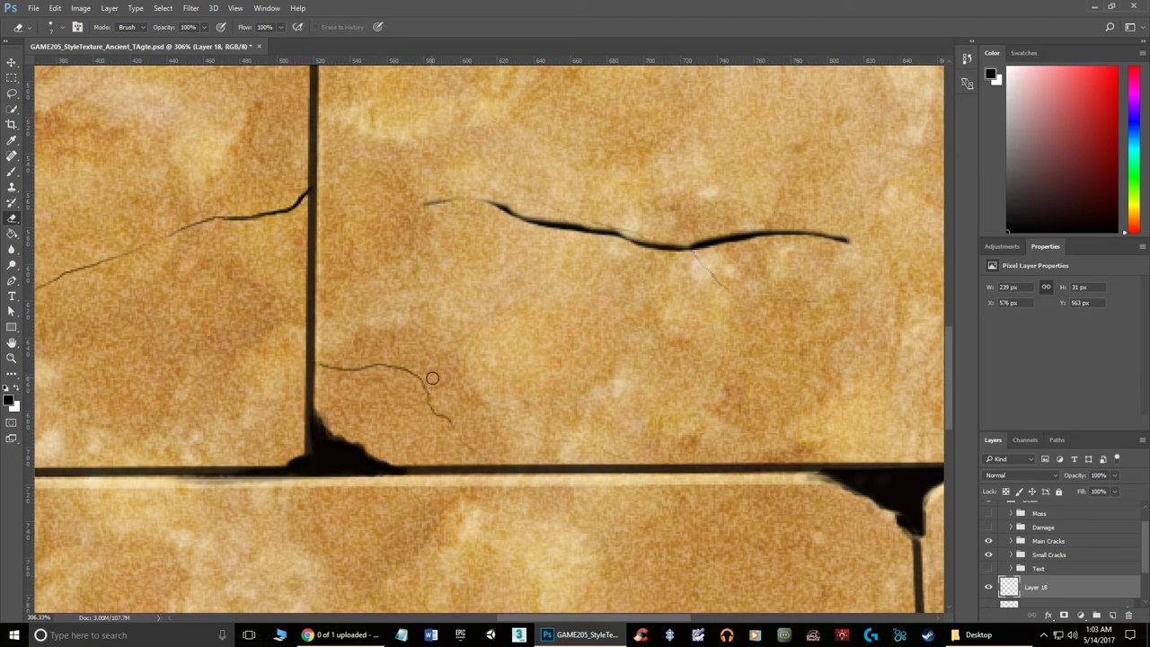
scroll(459, 419, "down", 5)
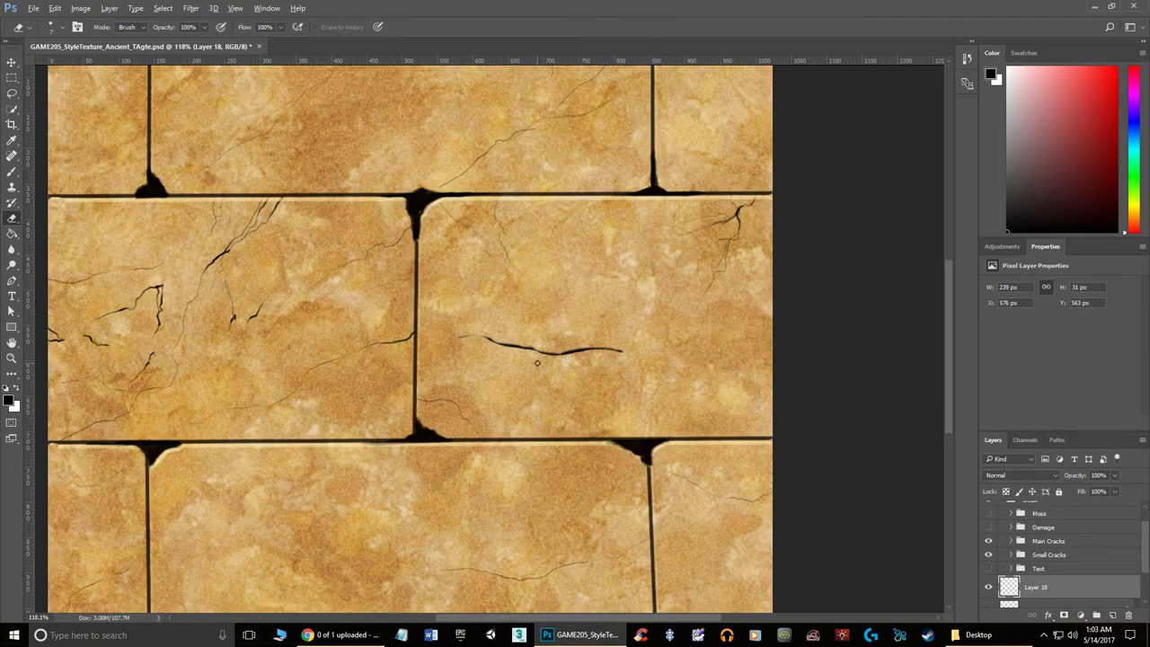
scroll(539, 354, "up", 1)
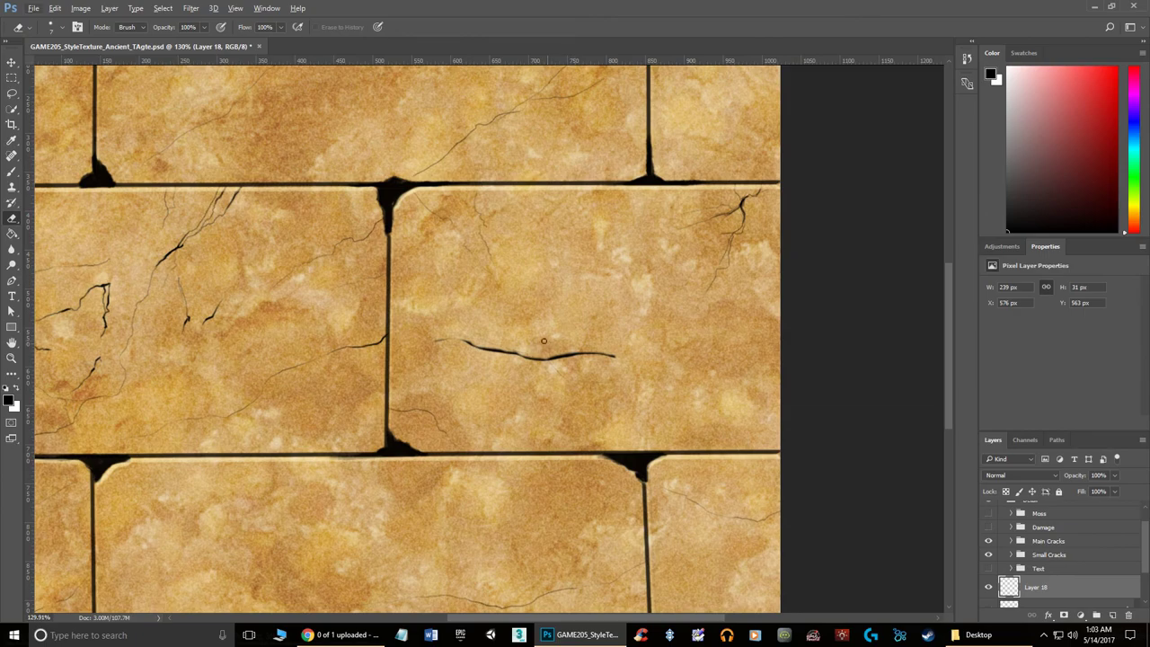
Move the crack onto the left middle brick beside its existing crack and scale it down to about 94 by 12 px
left_click(11, 61)
mouse_move(556, 340)
left_mouse_down()
mouse_move(535, 326)
mouse_move(575, 327)
mouse_move(486, 322)
mouse_move(308, 348)
left_mouse_up()
key("ctrl+t")
key("Return")
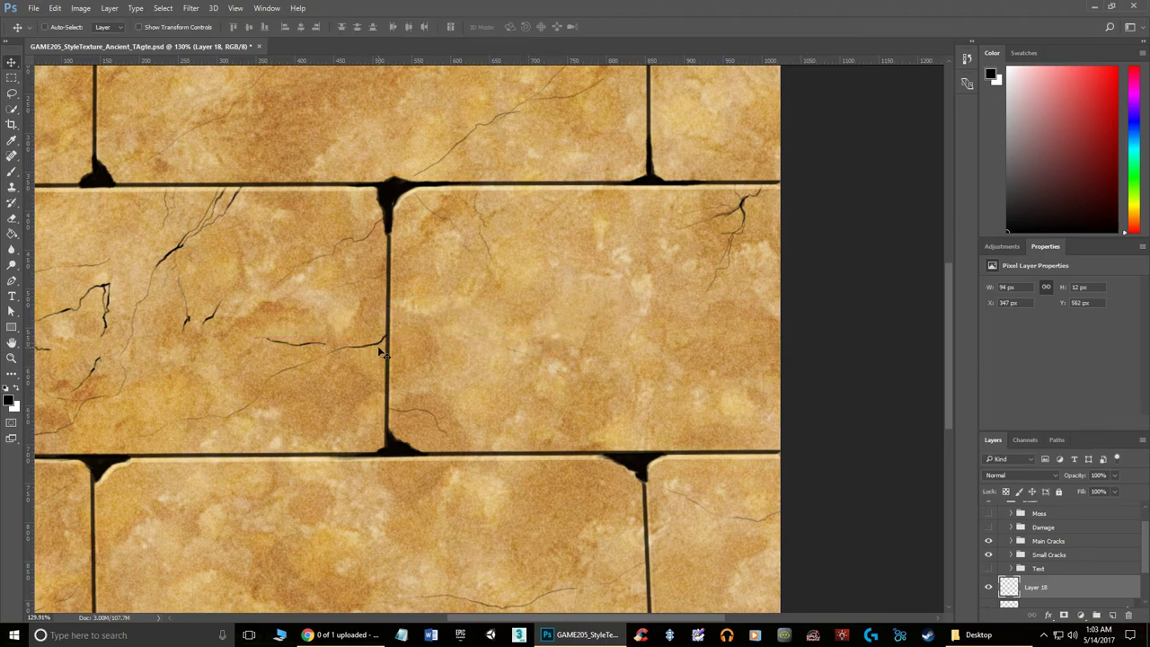
scroll(511, 431, "down", 4)
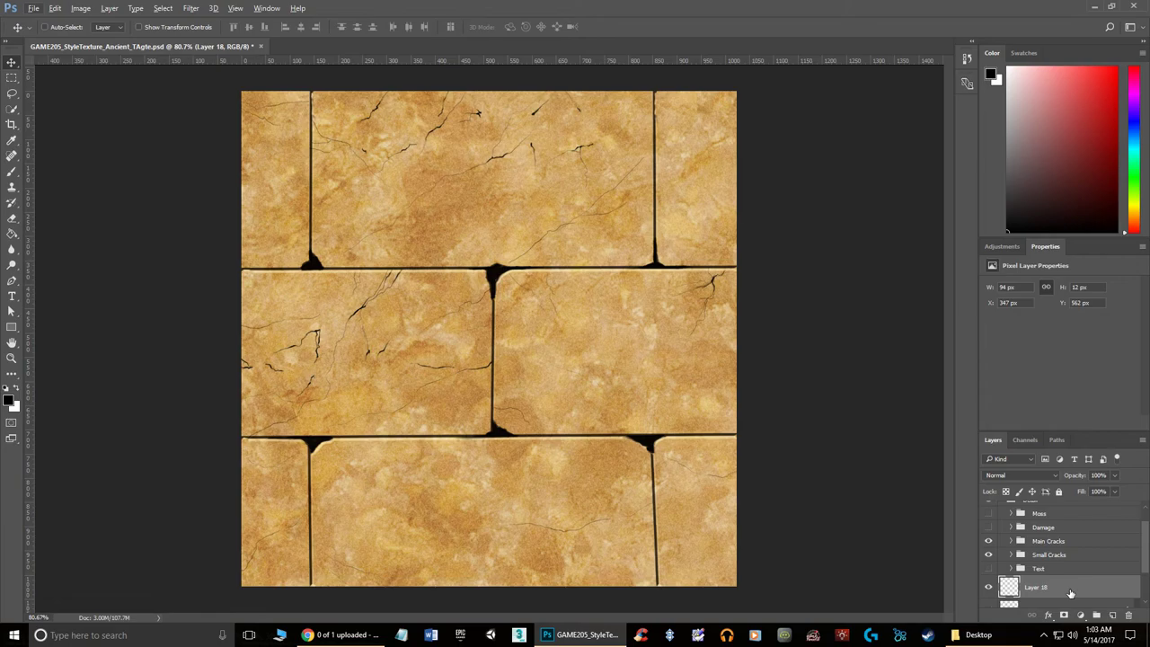
Show the Text group and the Damage group
left_click(988, 569)
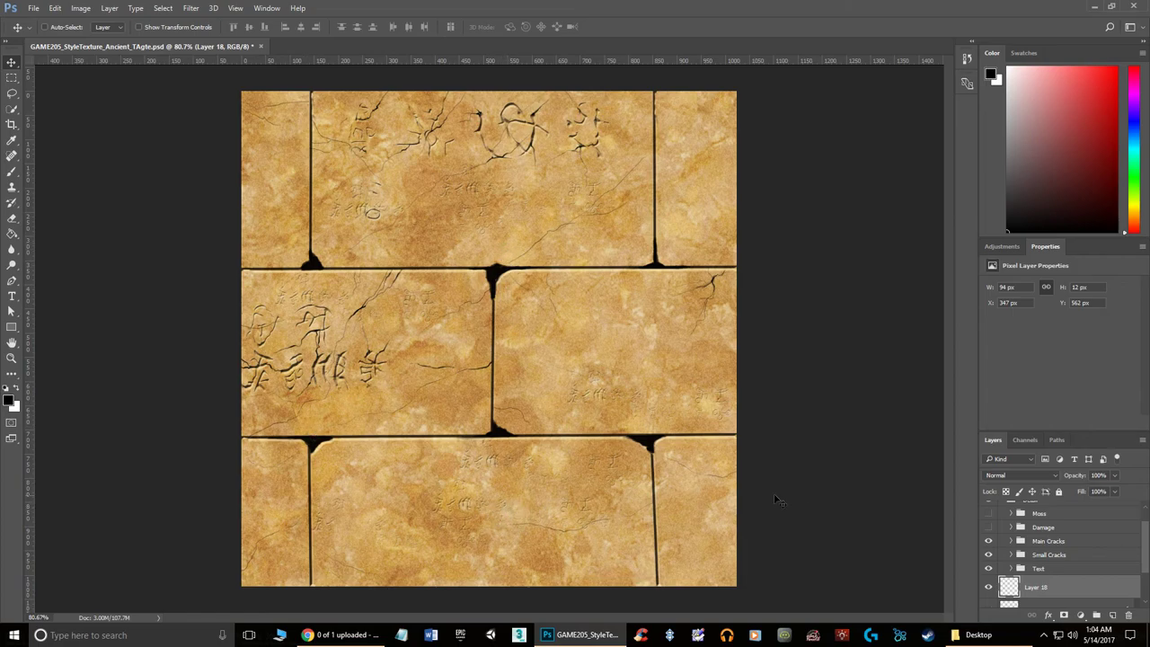
scroll(1058, 585, "up", 1)
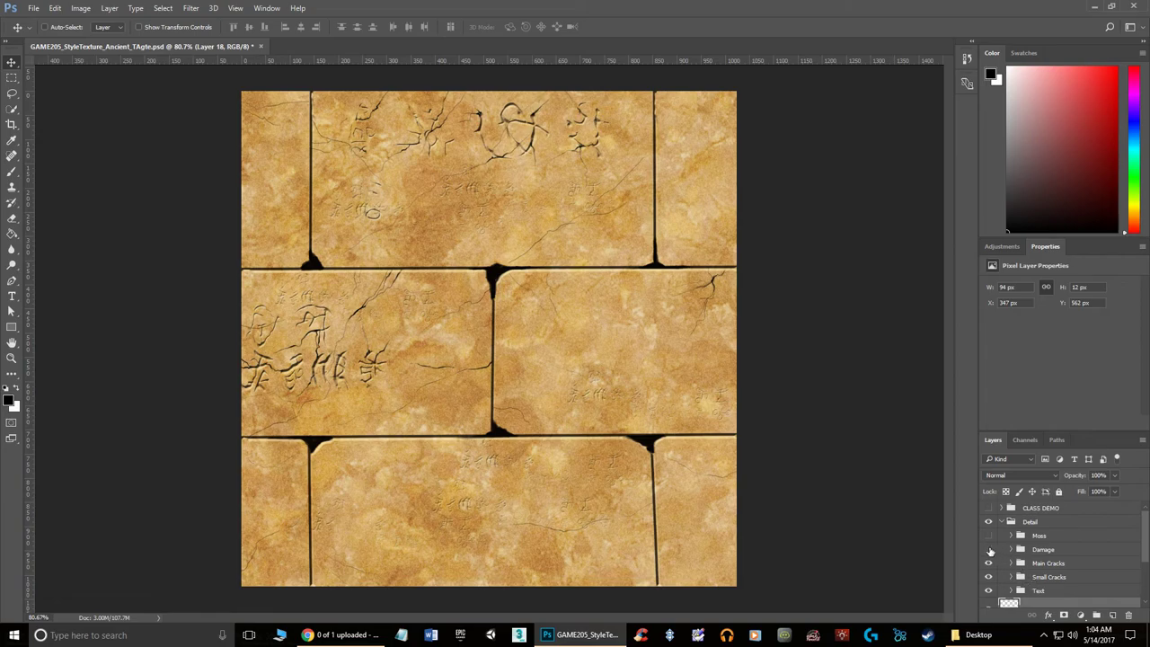
left_click(989, 549)
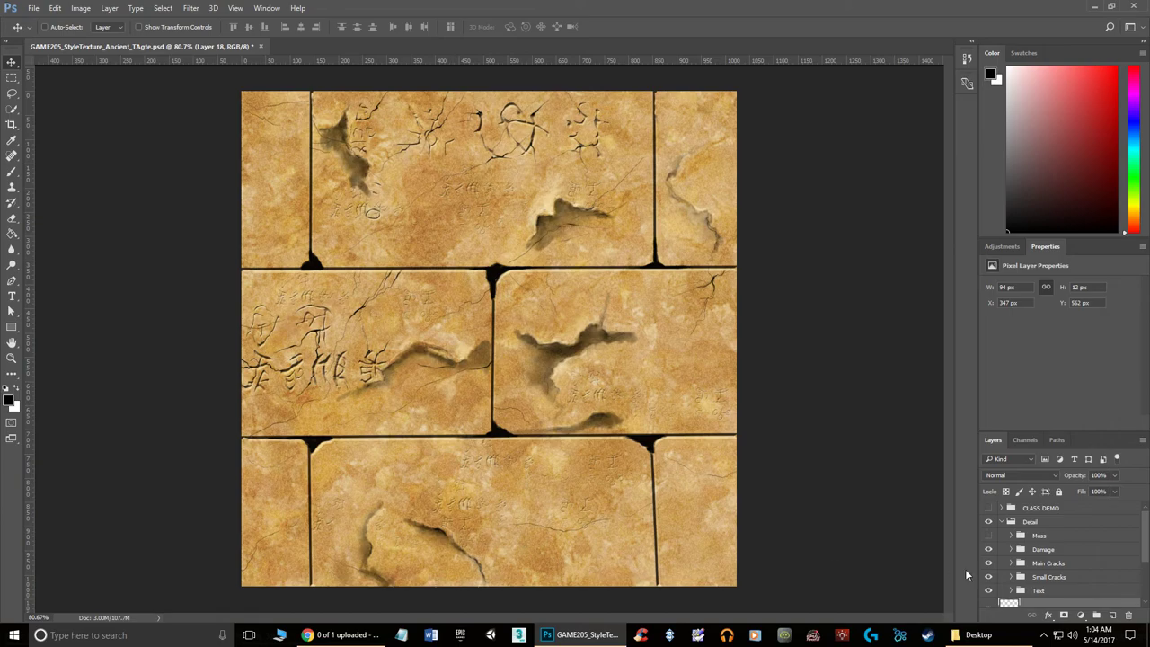
scroll(1073, 581, "down", 1)
scroll(1073, 581, "up", 1)
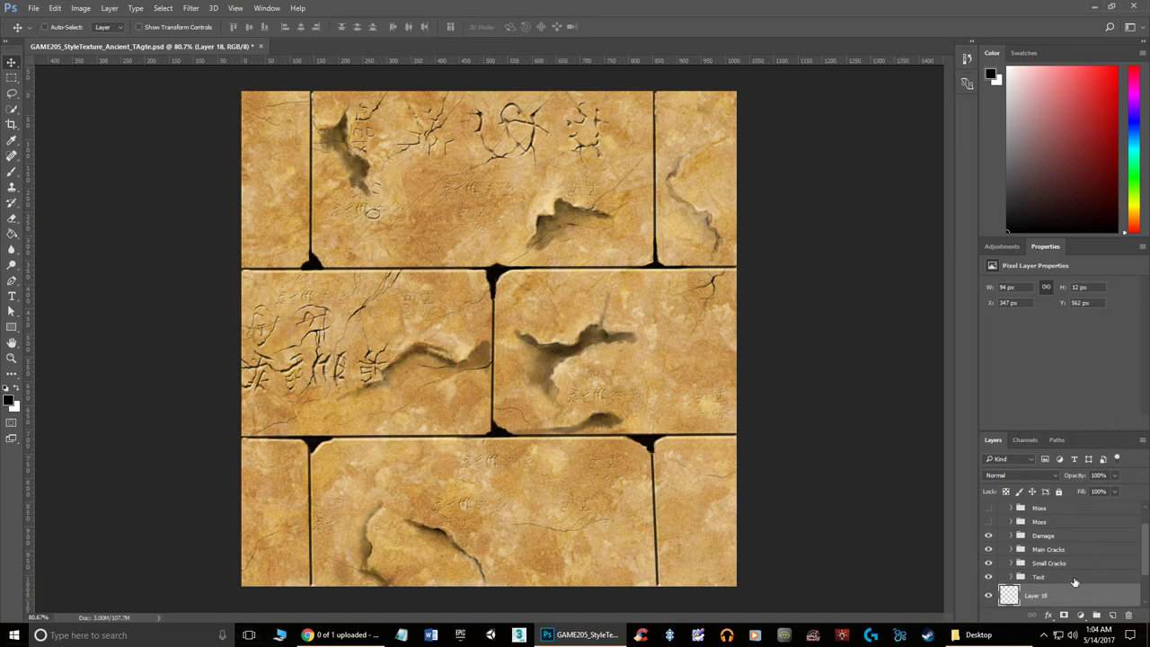
Expand the Damage group and toggle the visibility of Layer 14 and Layer 13 to compare their effects
left_click(1008, 536)
left_click(988, 555)
left_click(988, 555)
left_click(988, 556)
left_click(988, 556)
left_click(991, 580)
left_click(991, 579)
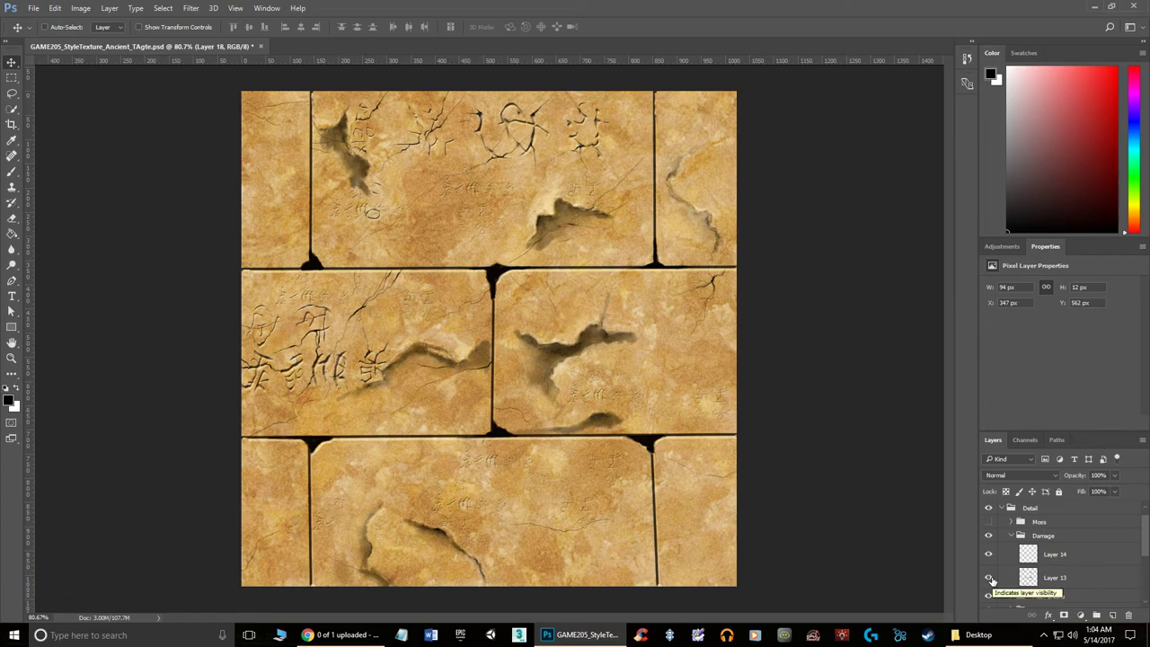
Add a new empty layer above Layer 18 and toggle Layer 13 to compare the damage shading
left_click(1113, 615)
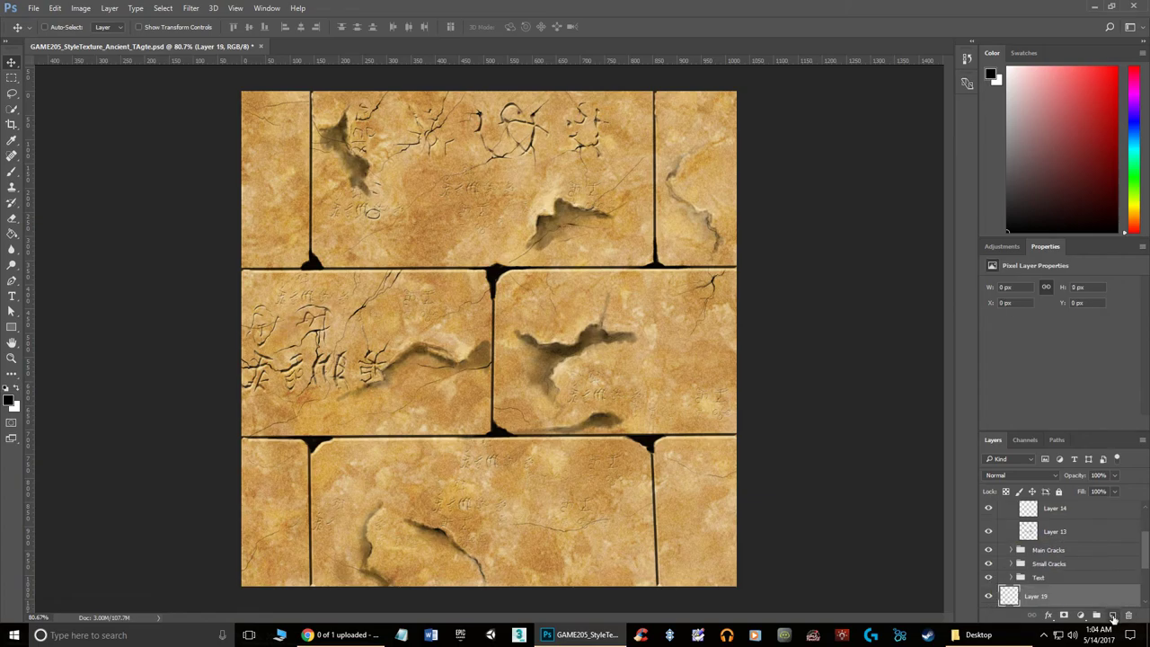
left_click(988, 596)
left_click(988, 534)
left_click(988, 533)
Compare the blend modes of Layer 13 and Layer 14, toggling Layer 14 to examine the highlights it adds
left_click(1083, 531)
scroll(1085, 535, "up", 1)
left_click(1085, 538)
left_click(988, 536)
left_click(988, 536)
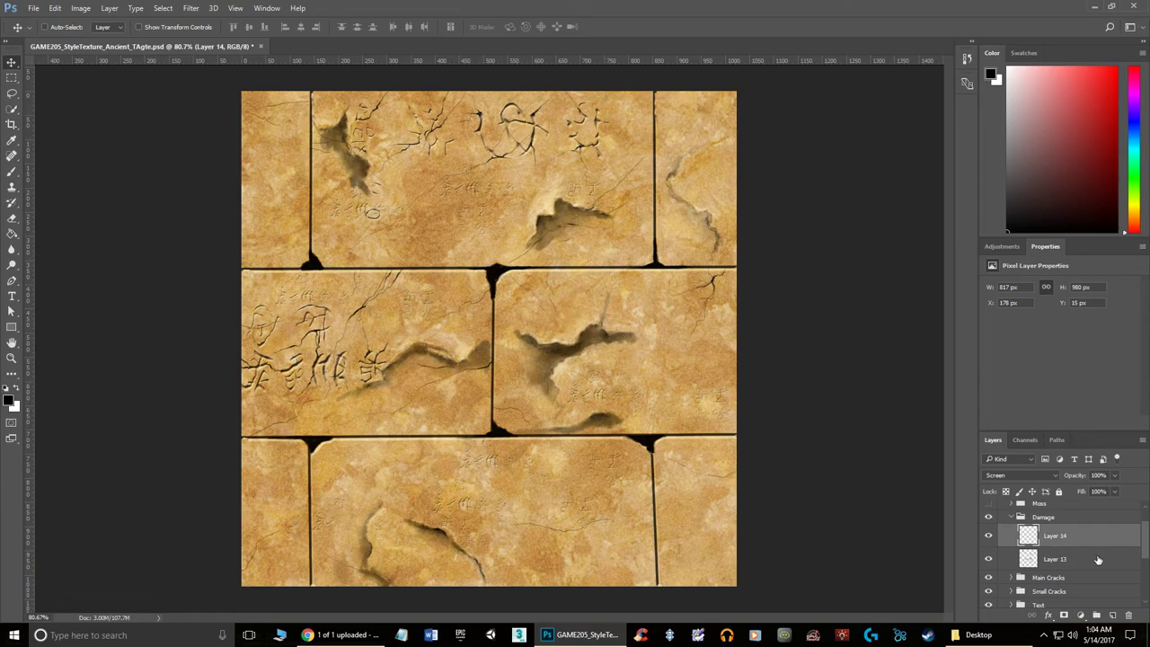
left_click(1060, 558)
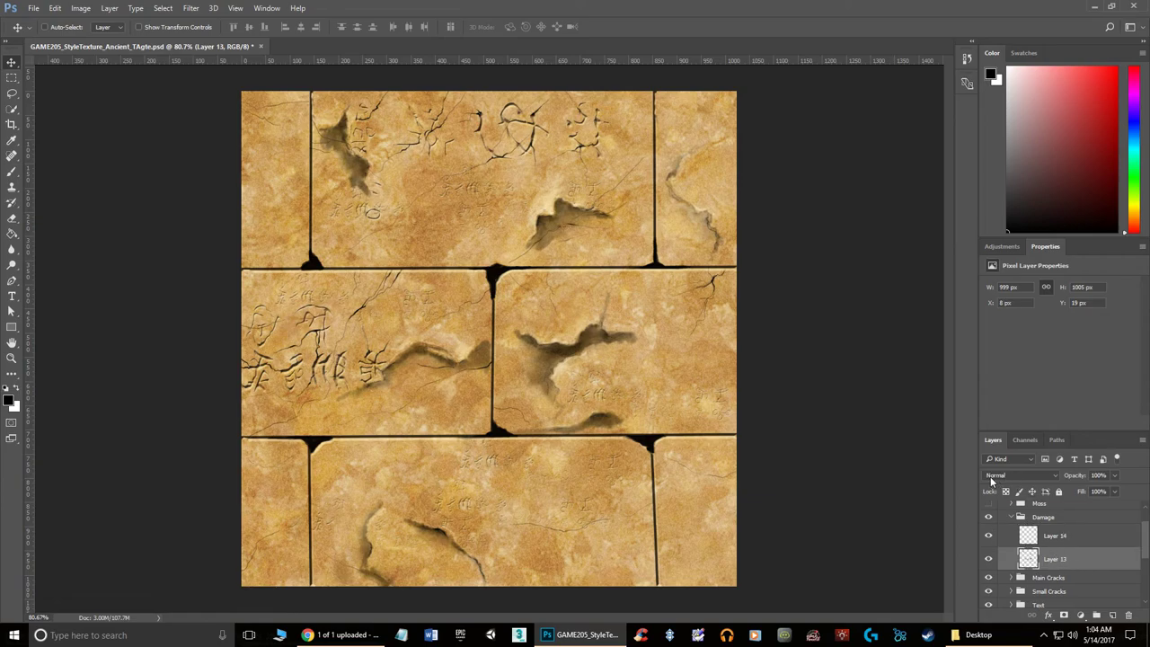
left_click(1069, 537)
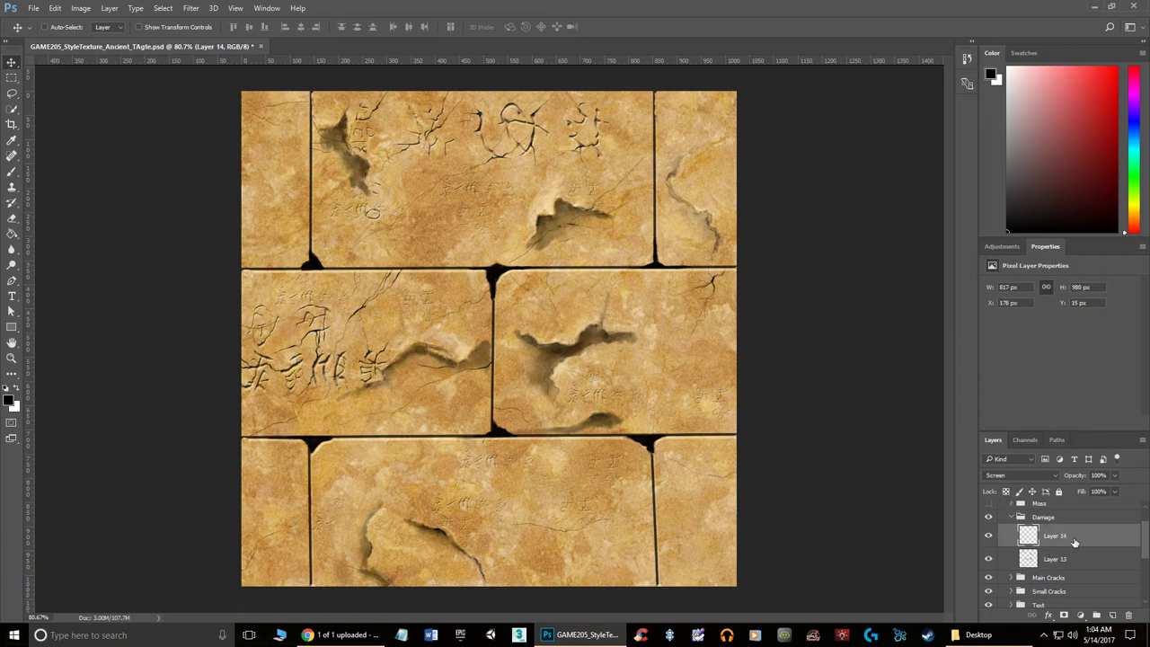
left_click(1083, 559)
left_click(1084, 536)
left_click(989, 537)
left_click(989, 537)
Add a layer at the top of the Damage group and paint a white highlight along the upper edge of the right middle brick's hole
left_click(1112, 615)
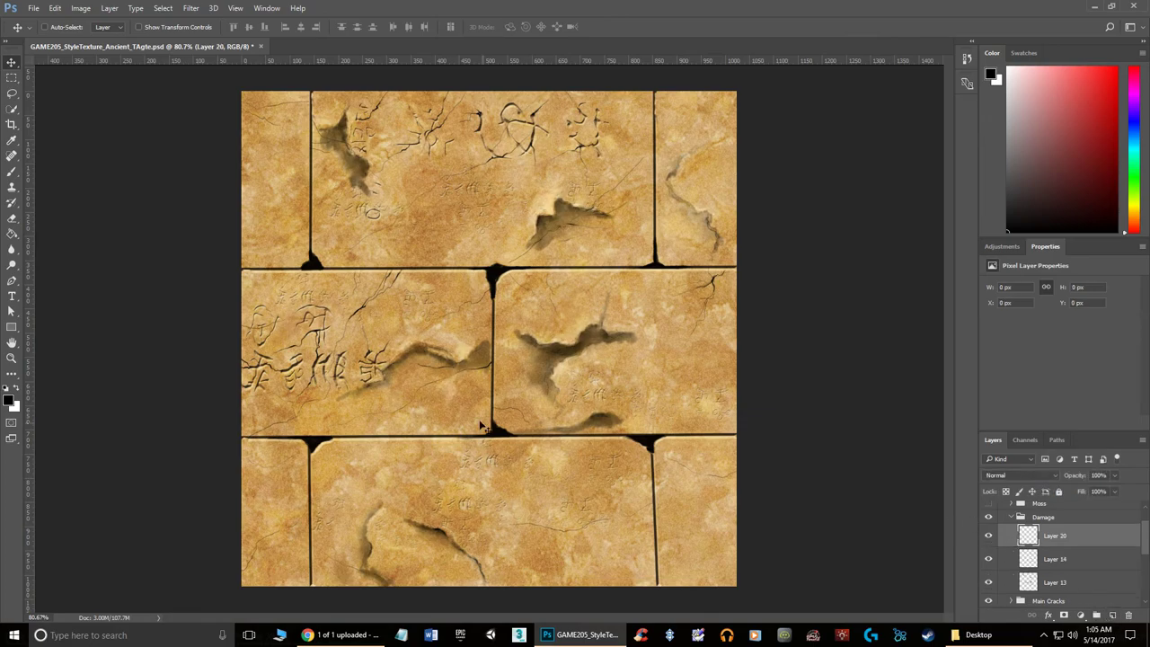
left_click(11, 170)
left_click(16, 389)
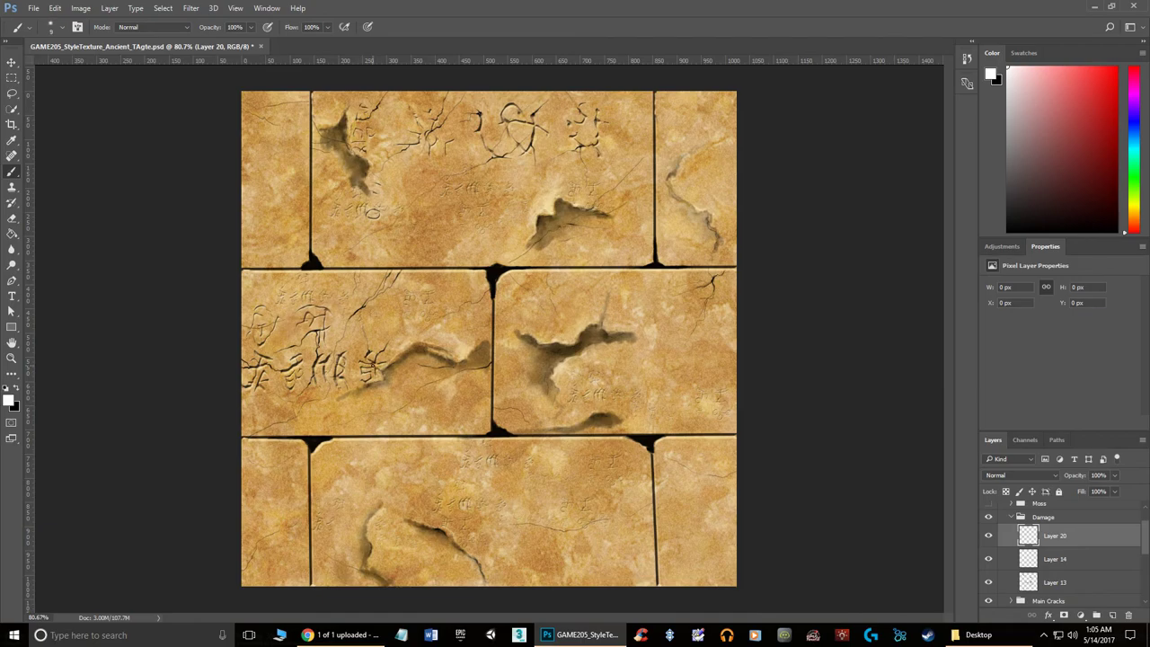
mouse_move(556, 341)
left_mouse_down()
mouse_move(573, 344)
mouse_move(599, 316)
mouse_move(558, 339)
left_mouse_up()
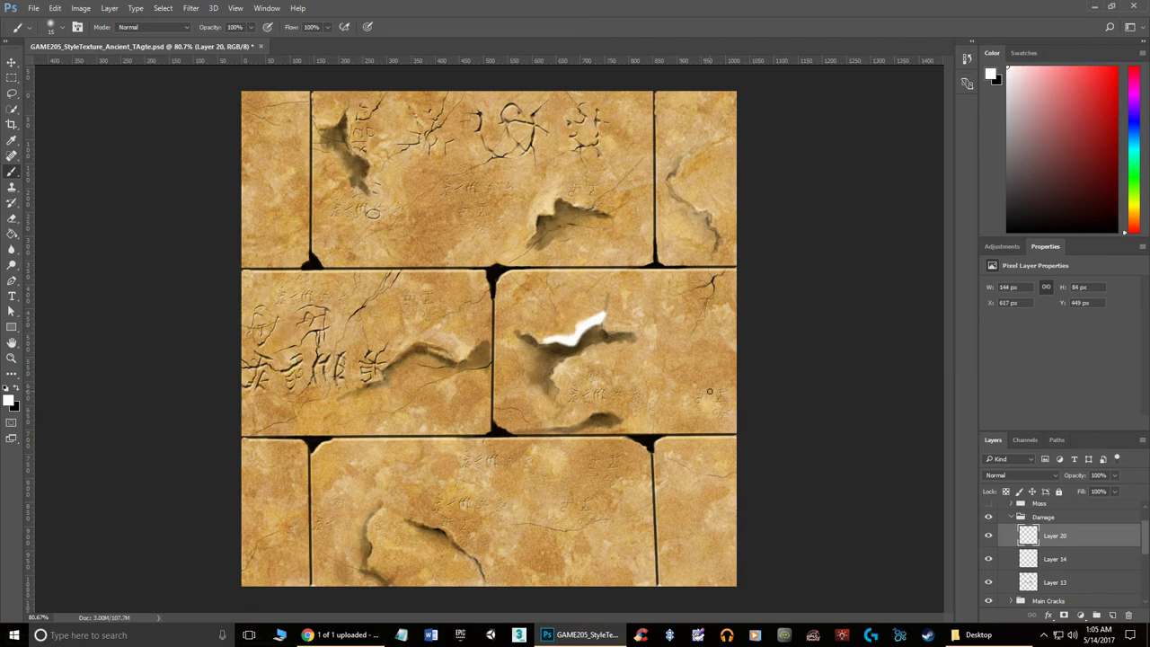
scroll(544, 341, "up", 4)
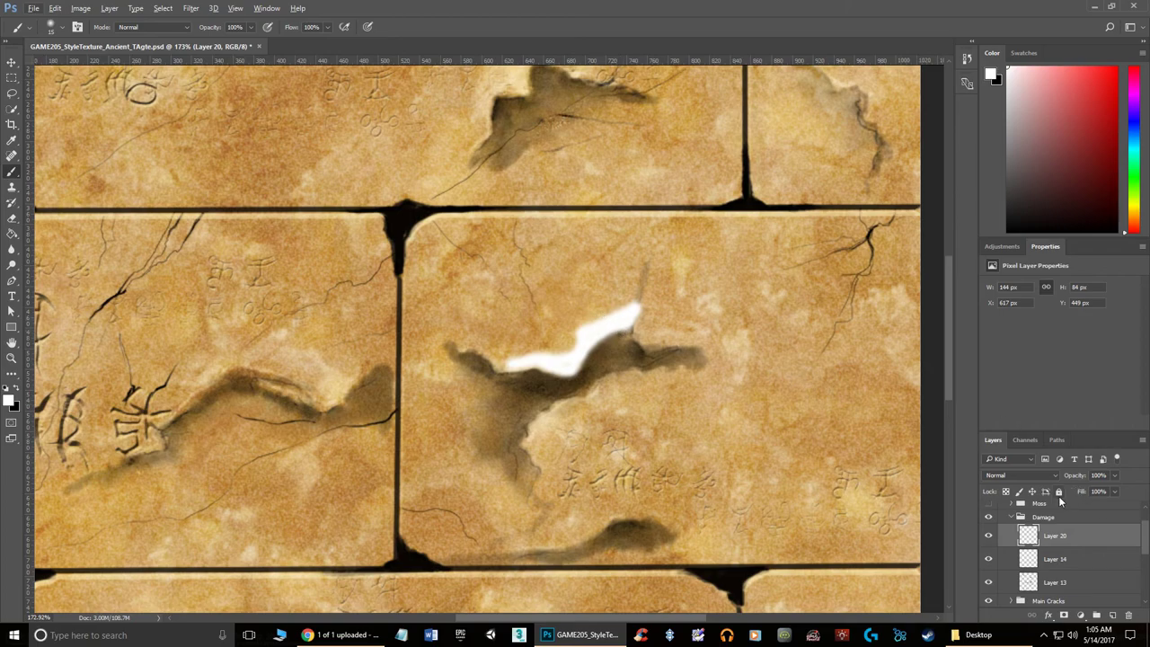
Lower the opacity of Layer 20 to 26% and toggle the layer to compare the highlight's effect
left_click(1114, 475)
left_click_drag(1114, 490, 1077, 493)
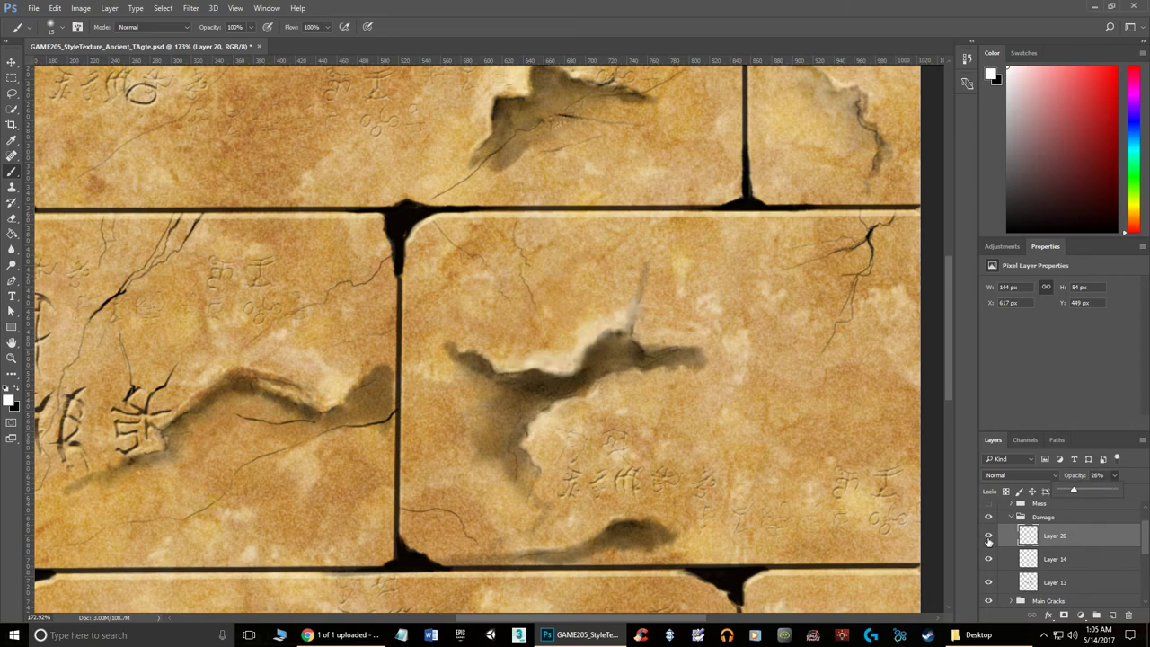
left_click(988, 537)
left_click(988, 537)
left_click(988, 535)
left_click(988, 533)
Extend the white highlight from the hole's left end past the vertical joint and erase the excess over the joint
mouse_move(476, 349)
left_mouse_down()
mouse_move(433, 364)
mouse_move(452, 388)
mouse_move(441, 339)
mouse_move(424, 340)
mouse_move(449, 340)
mouse_move(394, 339)
mouse_move(444, 344)
mouse_move(374, 355)
mouse_move(445, 347)
left_mouse_up()
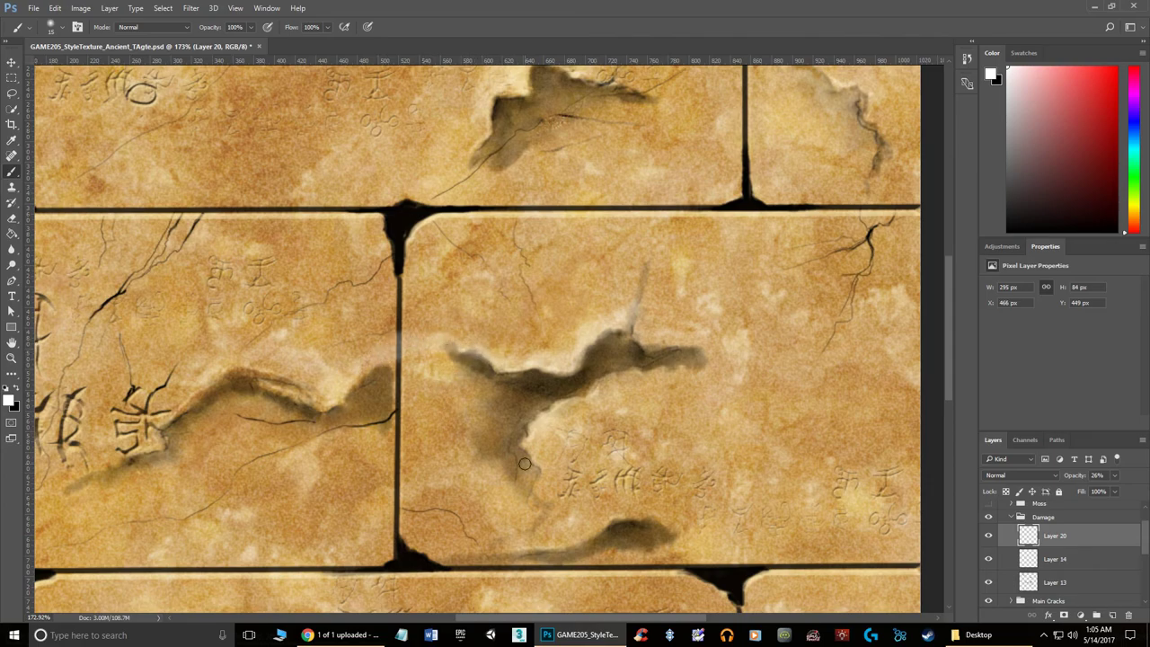
left_click(13, 219)
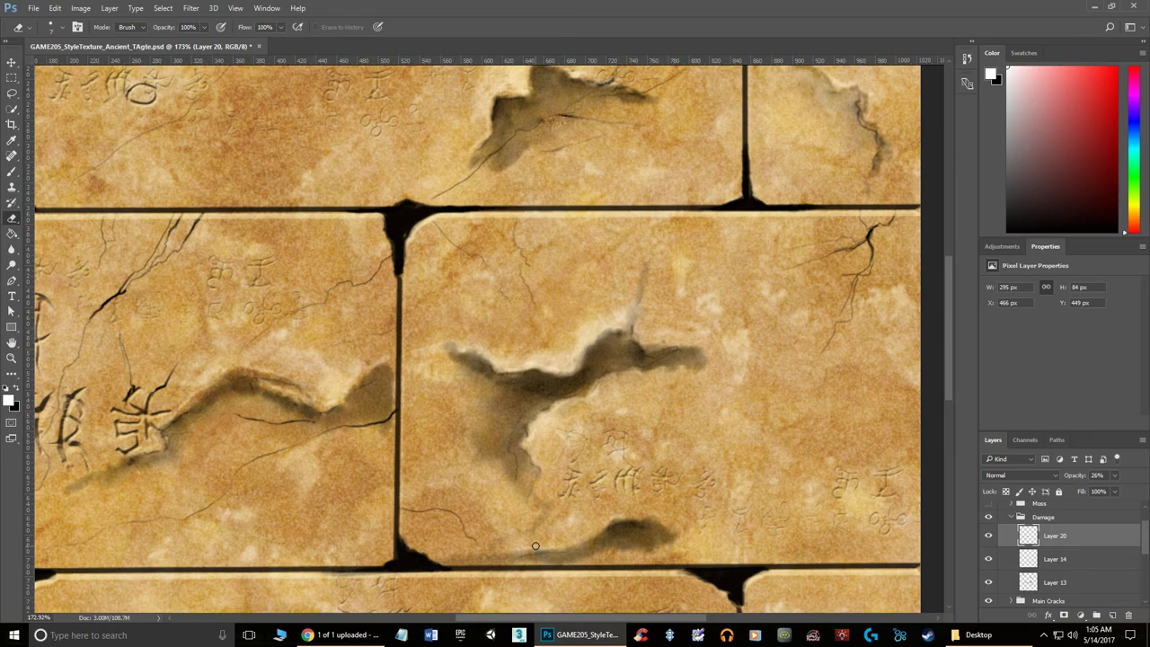
scroll(510, 485, "down", 3)
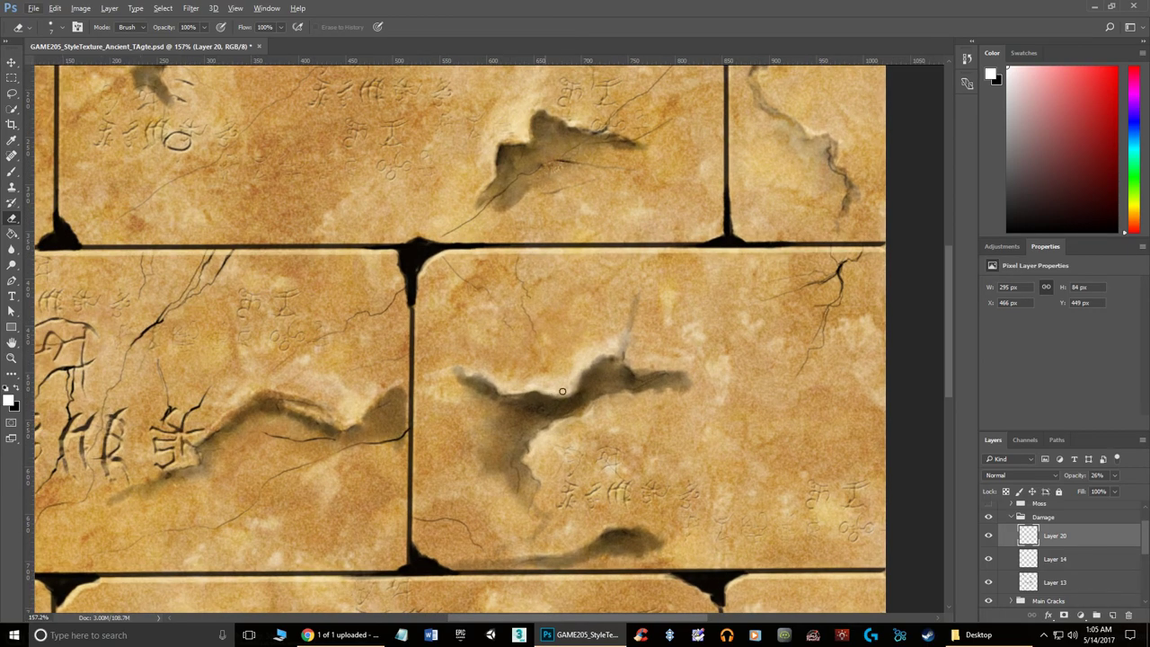
Smudge the white highlight outward along the hole's upper edge with the Smudge tool at size 40
left_click(11, 248)
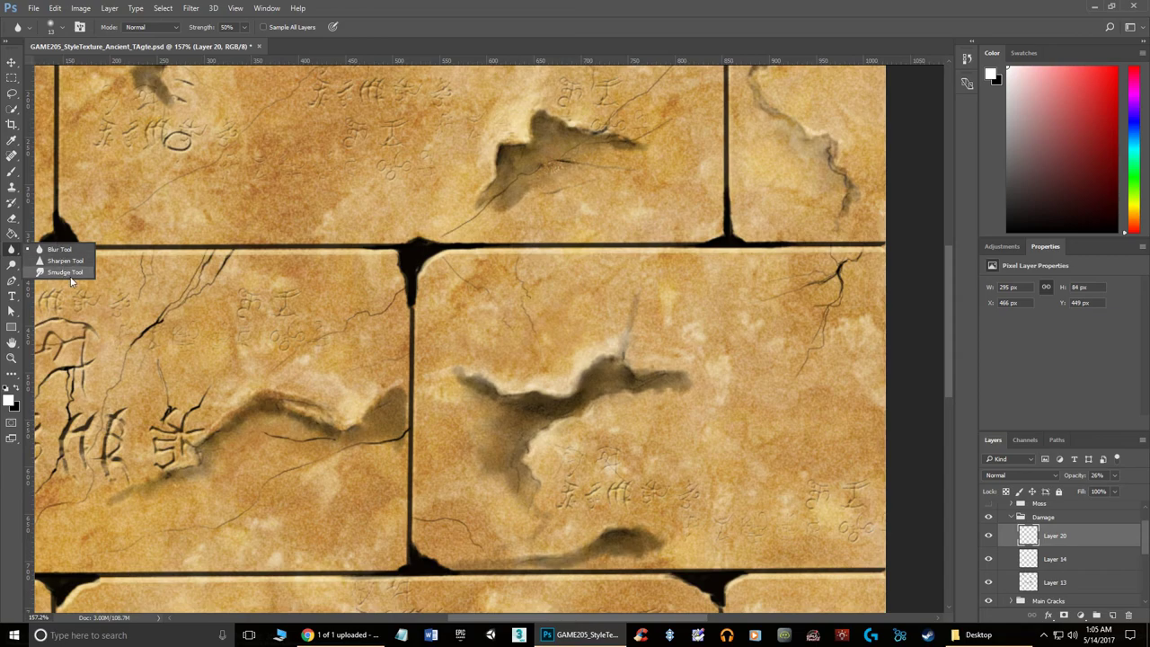
left_click(65, 272)
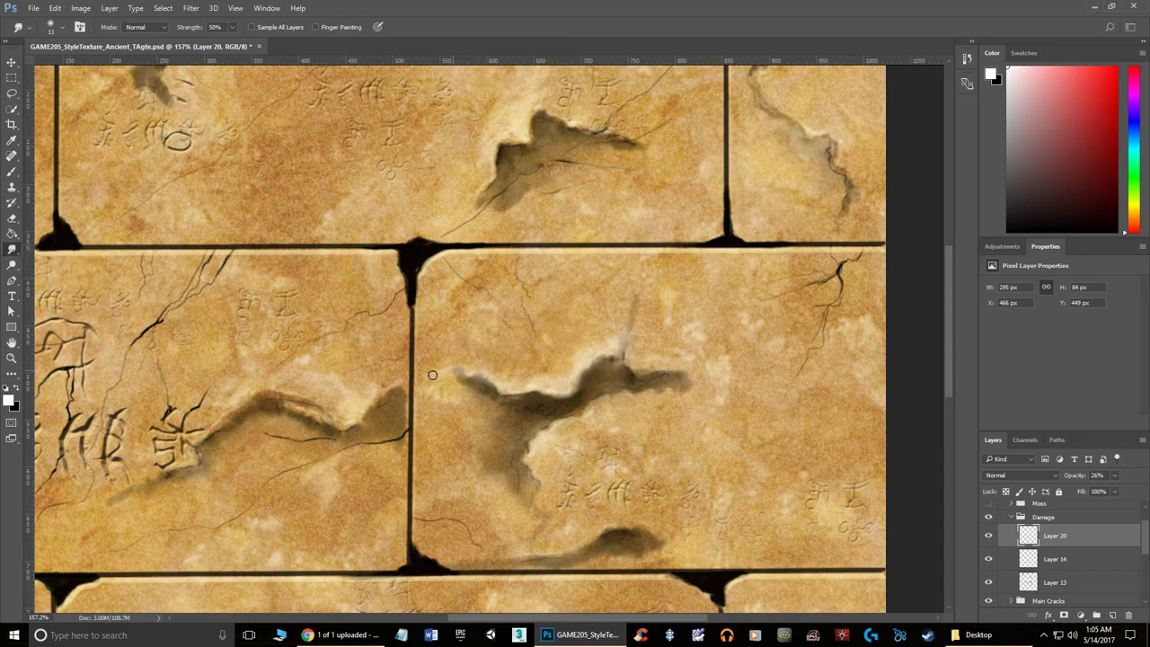
key("bracketright")
key("bracketright")
key("bracketright")
mouse_move(477, 371)
left_mouse_down()
mouse_move(527, 382)
mouse_move(495, 384)
mouse_move(540, 379)
mouse_move(522, 367)
mouse_move(538, 381)
mouse_move(550, 367)
mouse_move(573, 371)
mouse_move(600, 339)
mouse_move(744, 358)
left_mouse_up()
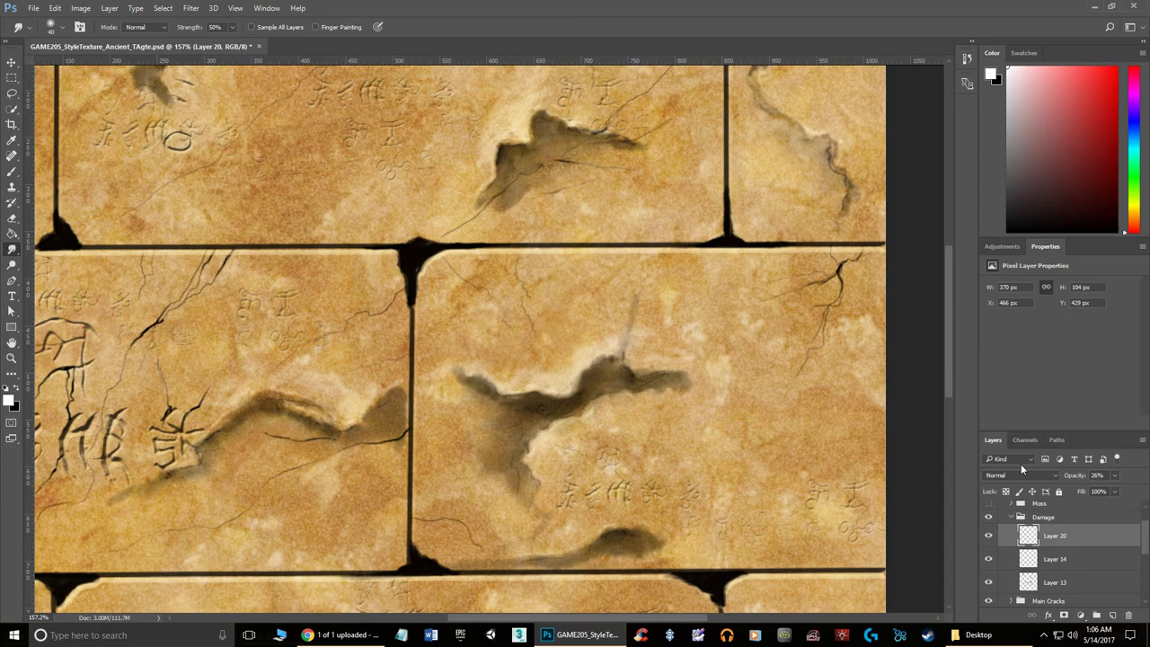
Raise Layer 20's opacity to 62% and smudge the highlight from above the hole across to the left middle brick
left_click(1113, 475)
left_click(1118, 491)
left_click_drag(1120, 491, 1122, 492)
mouse_move(672, 326)
left_mouse_down()
mouse_move(618, 336)
mouse_move(628, 300)
mouse_move(630, 356)
mouse_move(521, 341)
mouse_move(495, 359)
mouse_move(509, 388)
mouse_move(456, 359)
mouse_move(436, 380)
mouse_move(336, 388)
left_mouse_up()
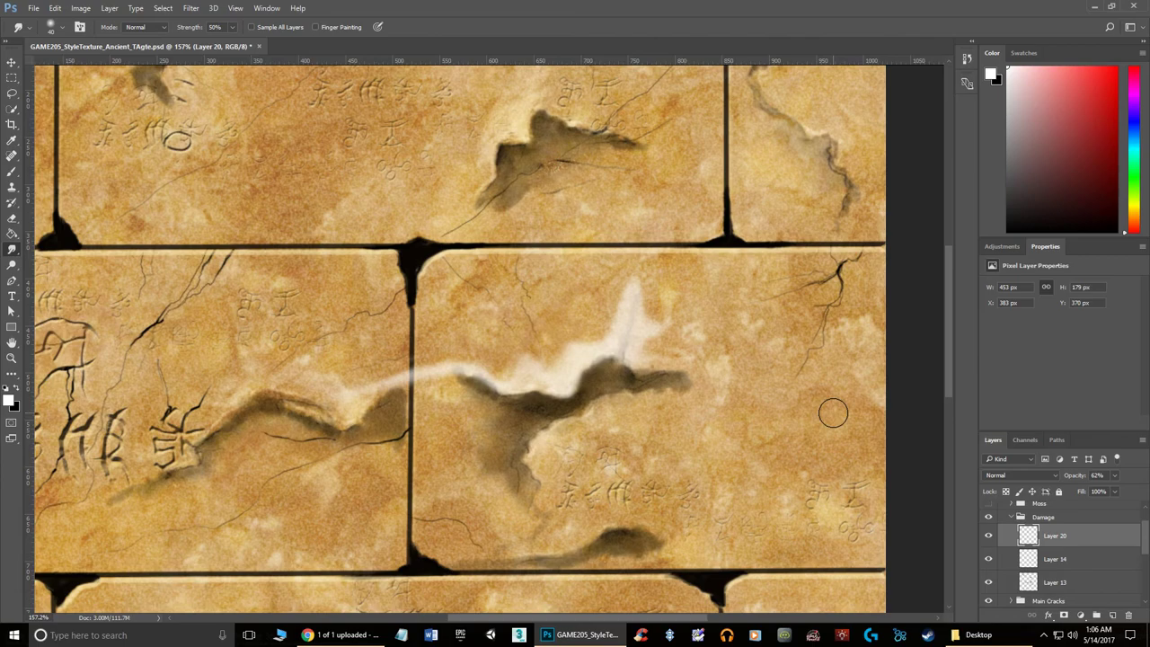
Set Layer 20's opacity to 28% and smudge the highlight where it crosses the vertical joint
left_click(1115, 477)
left_click_drag(1115, 490, 1089, 490)
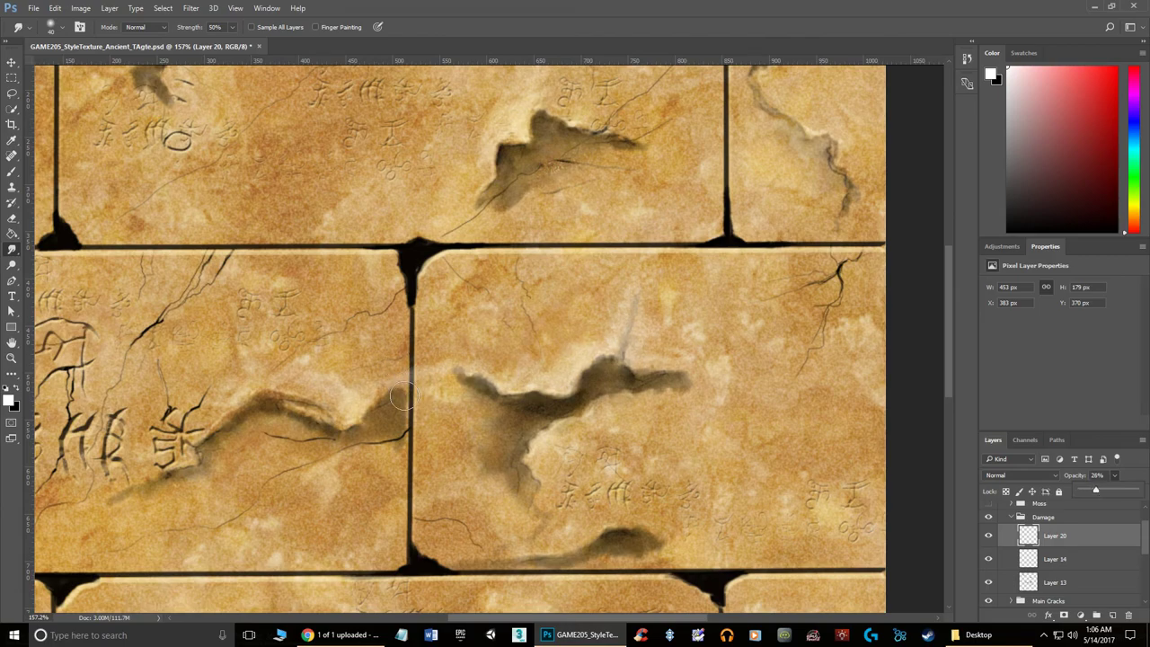
left_click_drag(408, 363, 418, 384)
scroll(545, 398, "down", 3)
scroll(544, 398, "up", 1)
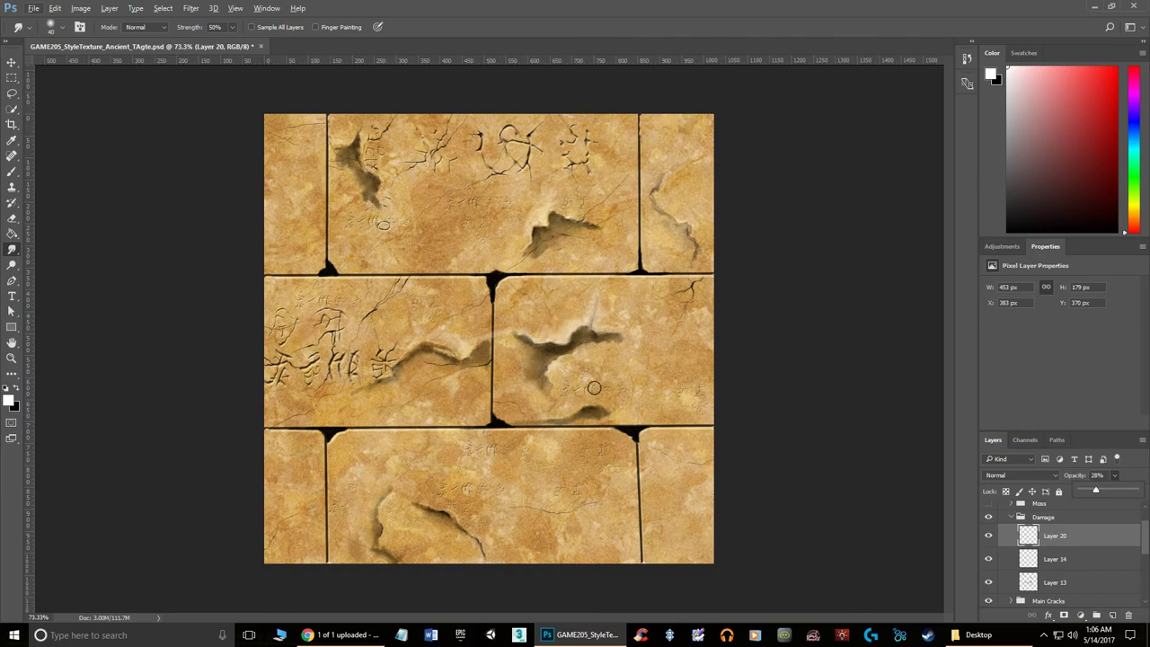
Collapse the Damage group, then make the Moss group visible and expand it
left_click(1012, 517)
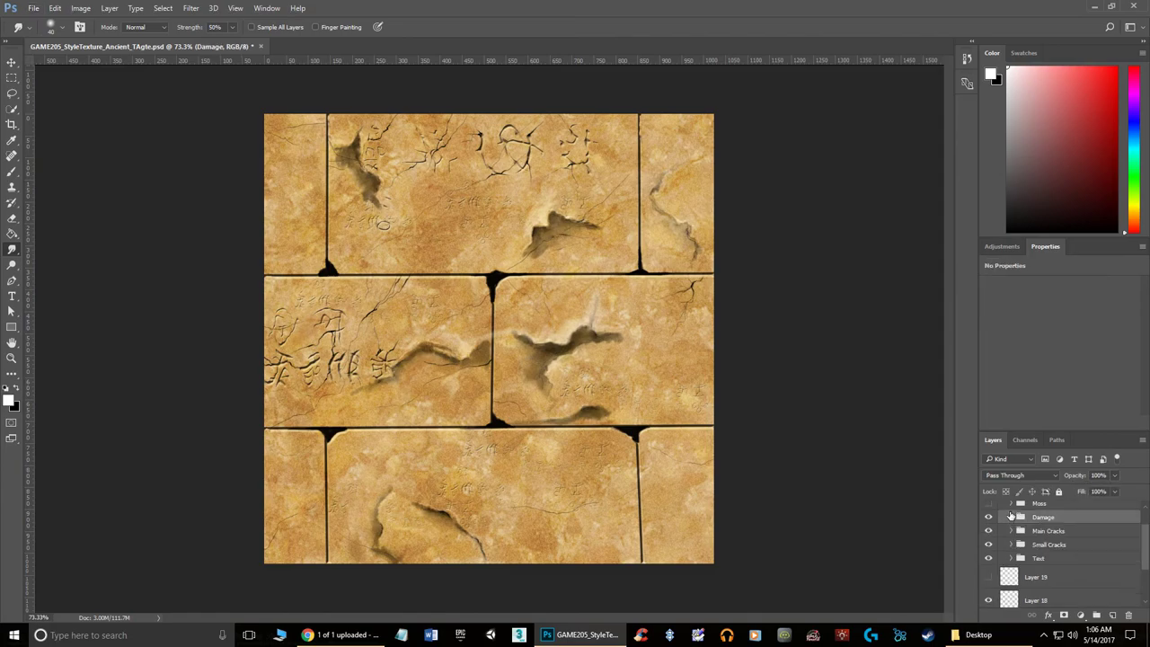
scroll(1024, 531, "up", 2)
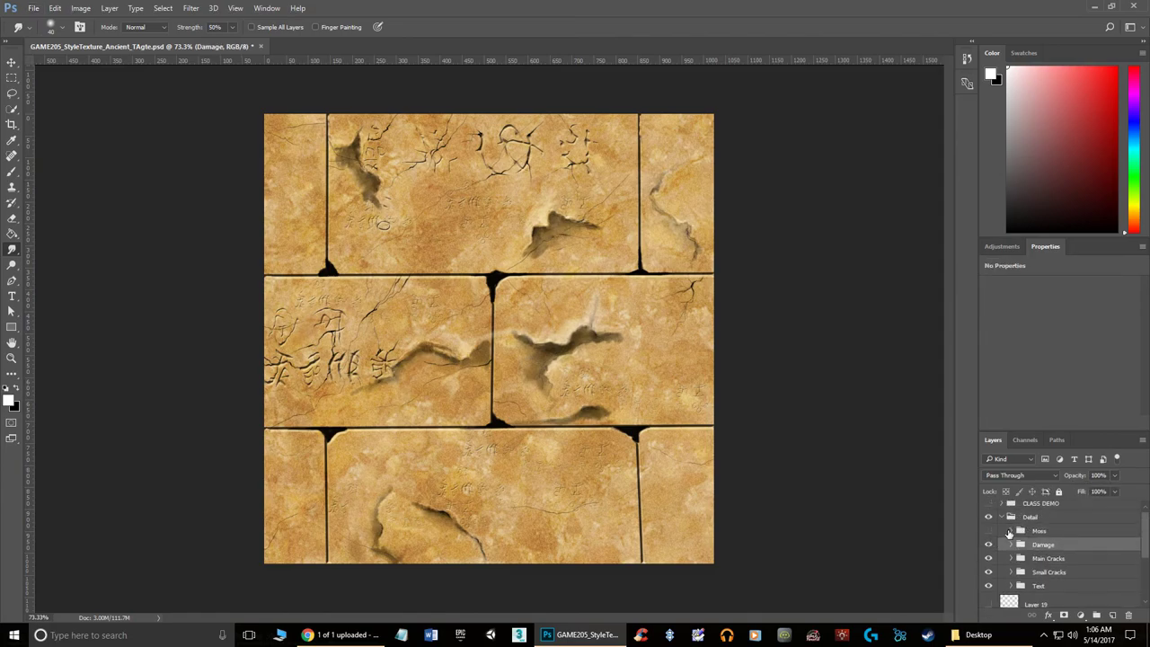
left_click(988, 531)
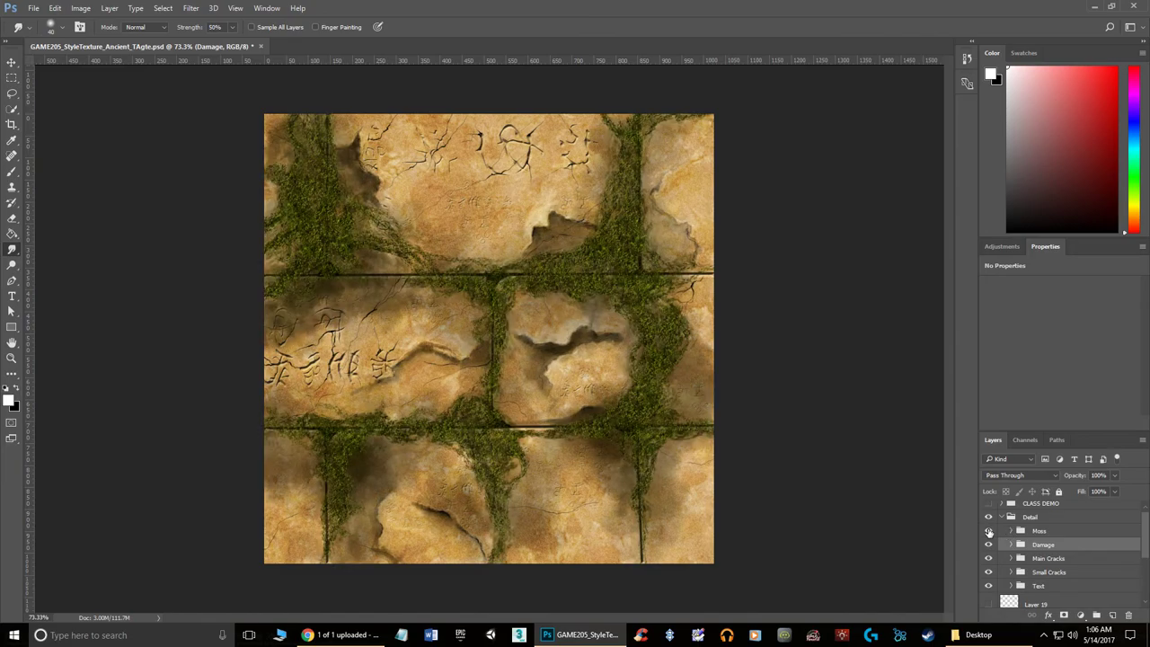
left_click(1010, 531)
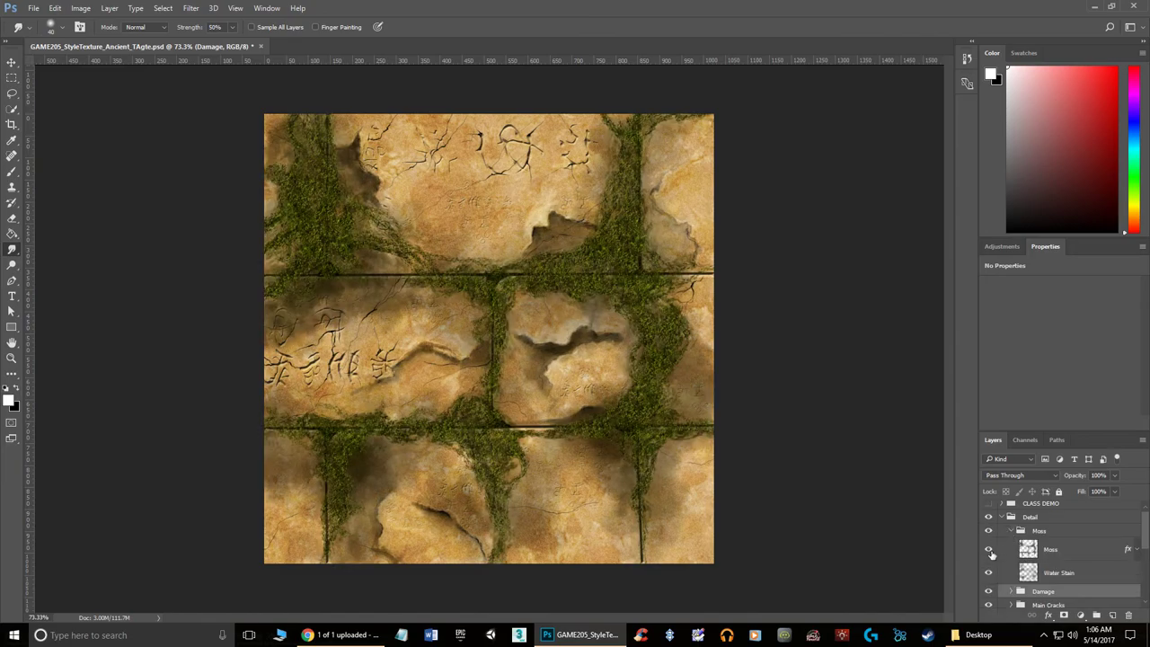
Toggle the Moss and Water Stain layers to examine what each one adds to the stone bricks
left_click(988, 550)
left_click(989, 573)
left_click(989, 573)
left_click(989, 548)
left_click(989, 573)
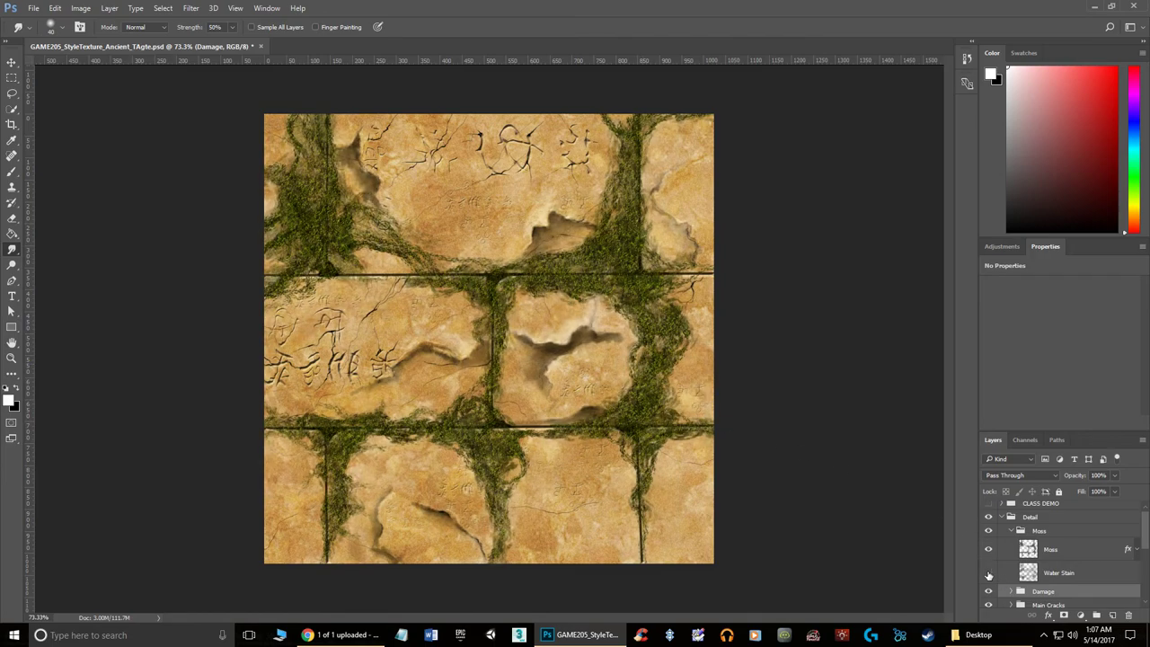
scroll(550, 454, "up", 3)
scroll(550, 456, "down", 1)
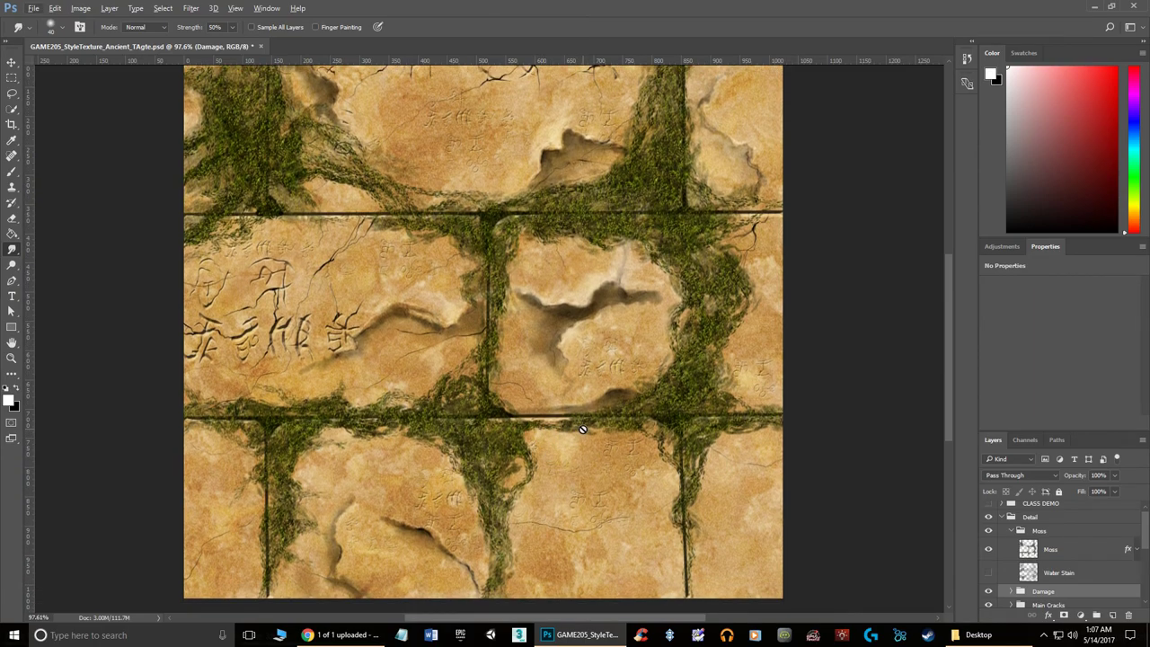
left_click(989, 572)
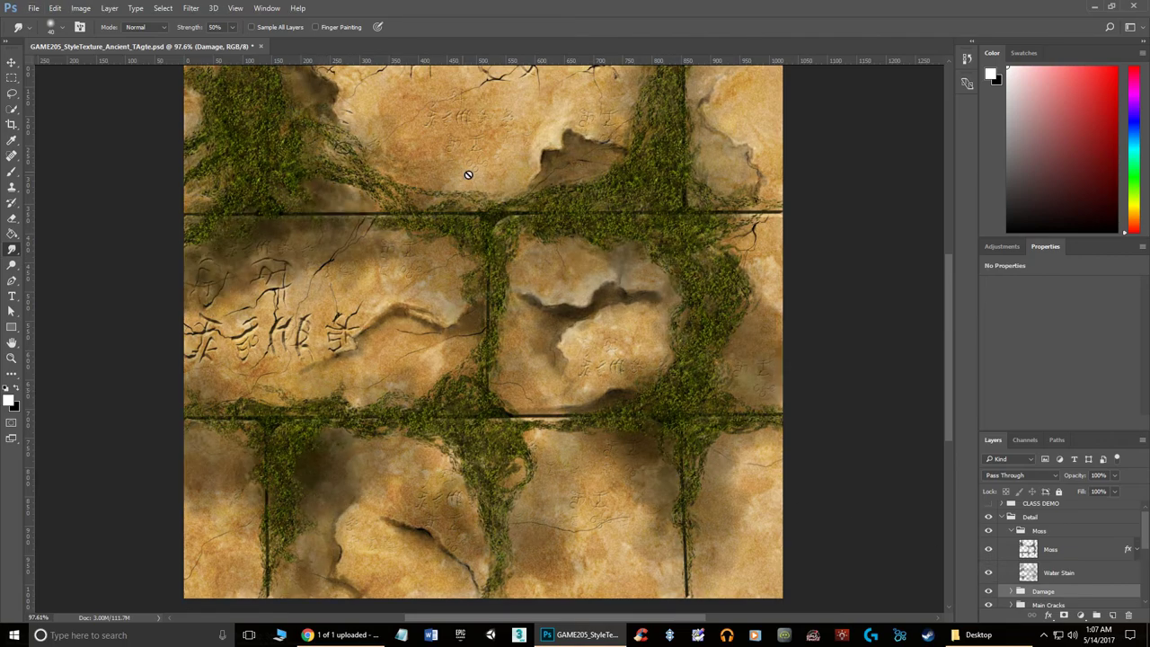
scroll(504, 218, "up", 2)
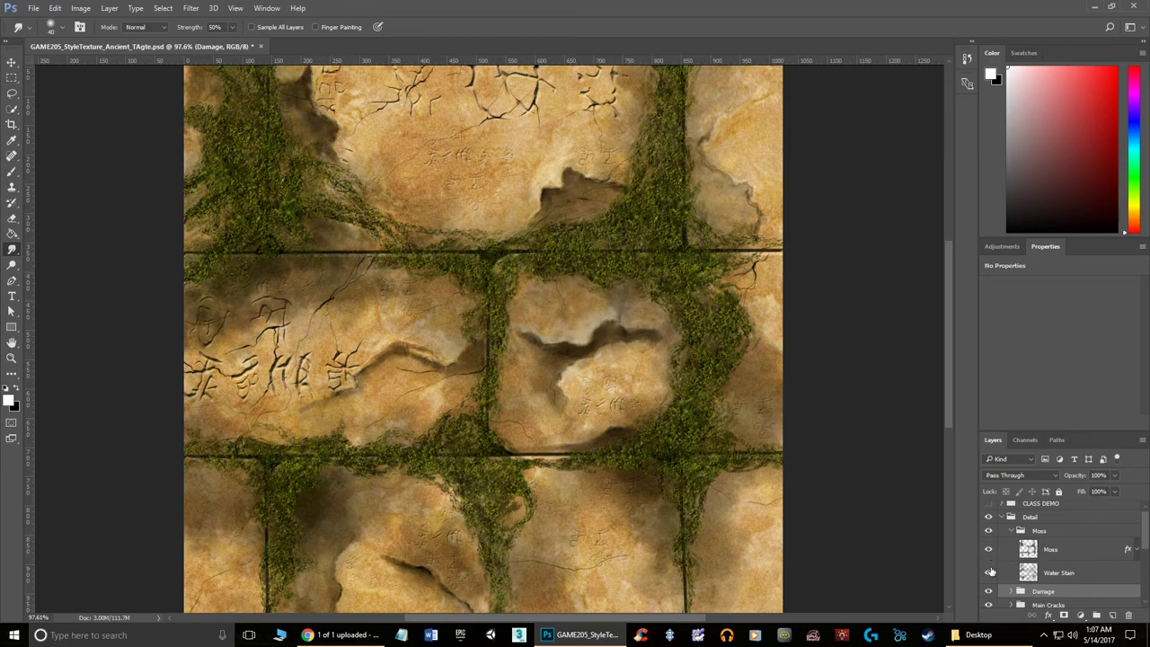
Hide both the Water Stain and Moss layers inside the Moss group
left_click(989, 573)
left_click(989, 549)
scroll(996, 547, "up", 1)
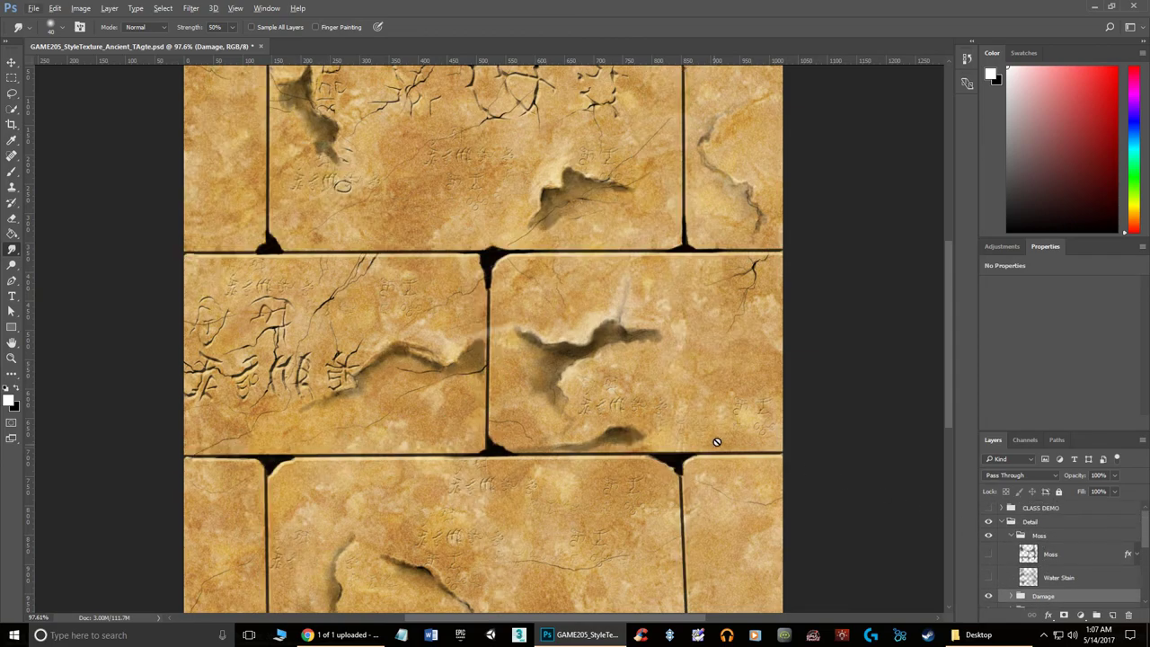
Open TNatureMossIMG2416.jpg from the Desktop's Ancient > Work Files > Texture Bases > Vegetation folder
left_click(34, 8)
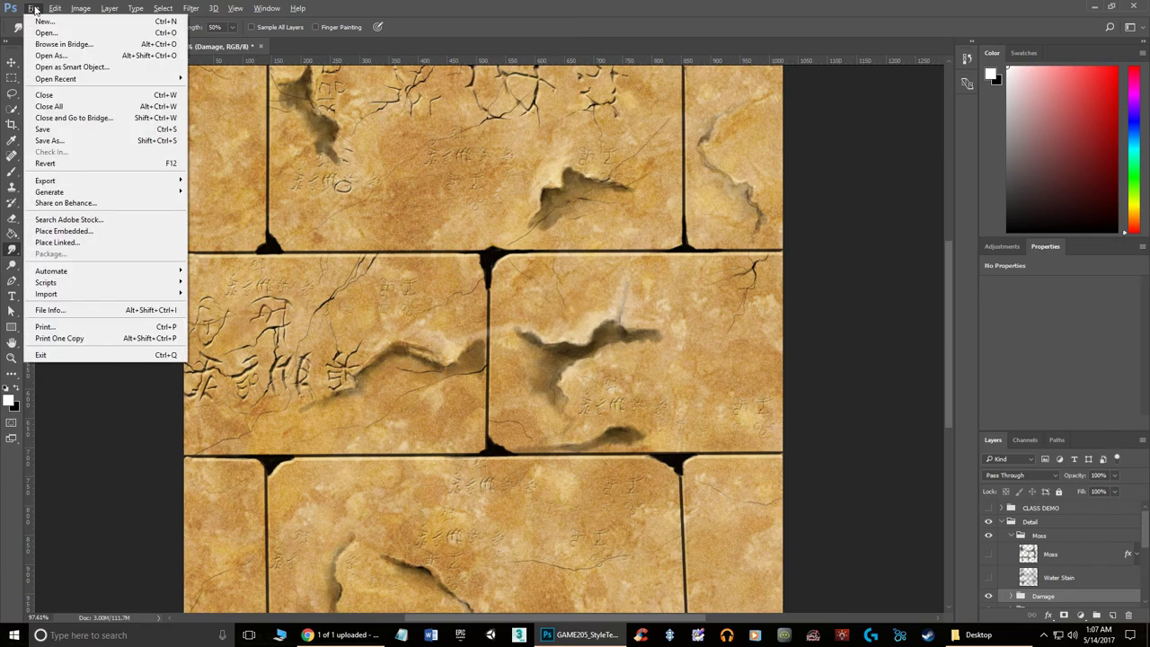
left_click(45, 32)
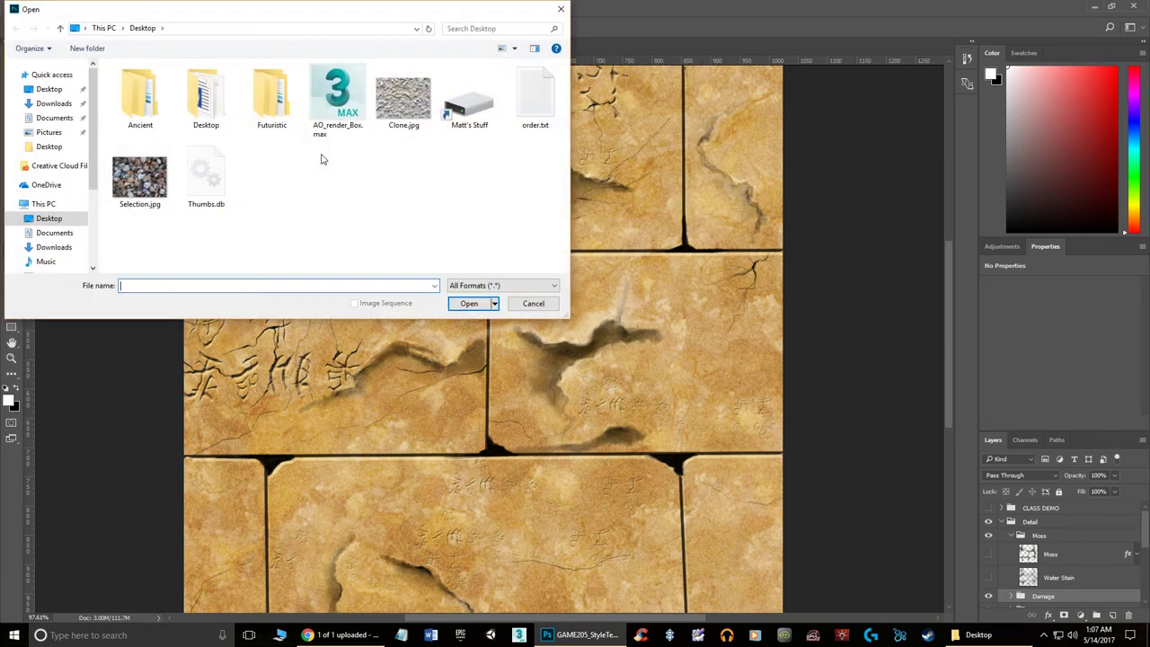
double_click(144, 109)
double_click(141, 102)
double_click(141, 99)
double_click(134, 108)
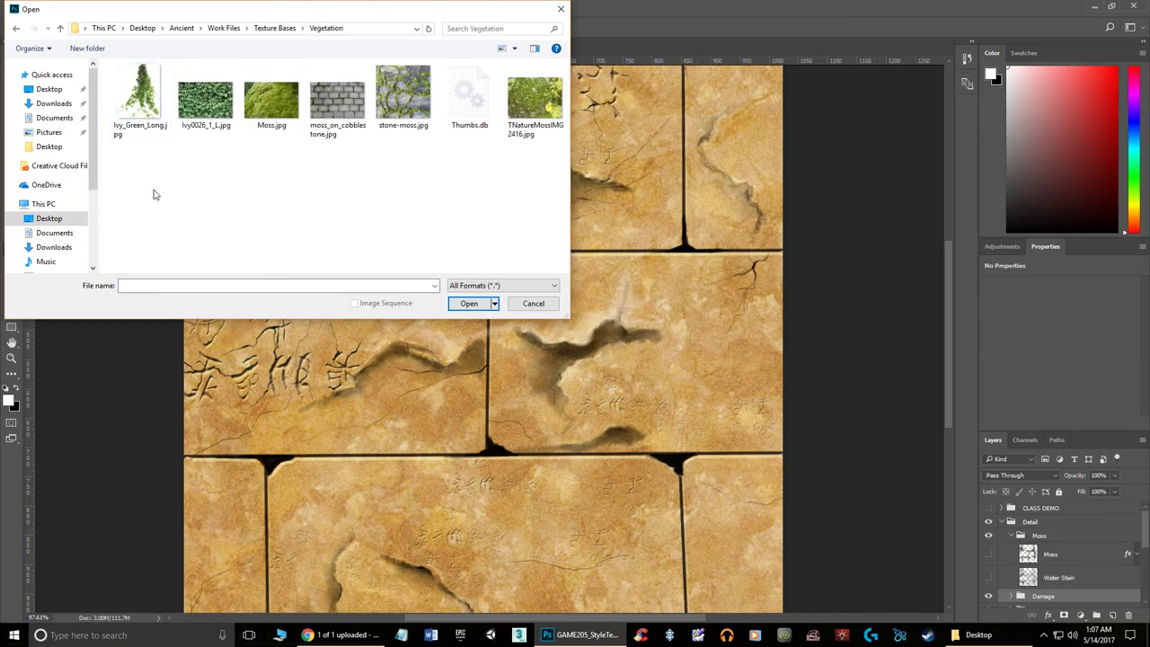
left_click(531, 101)
left_click(477, 305)
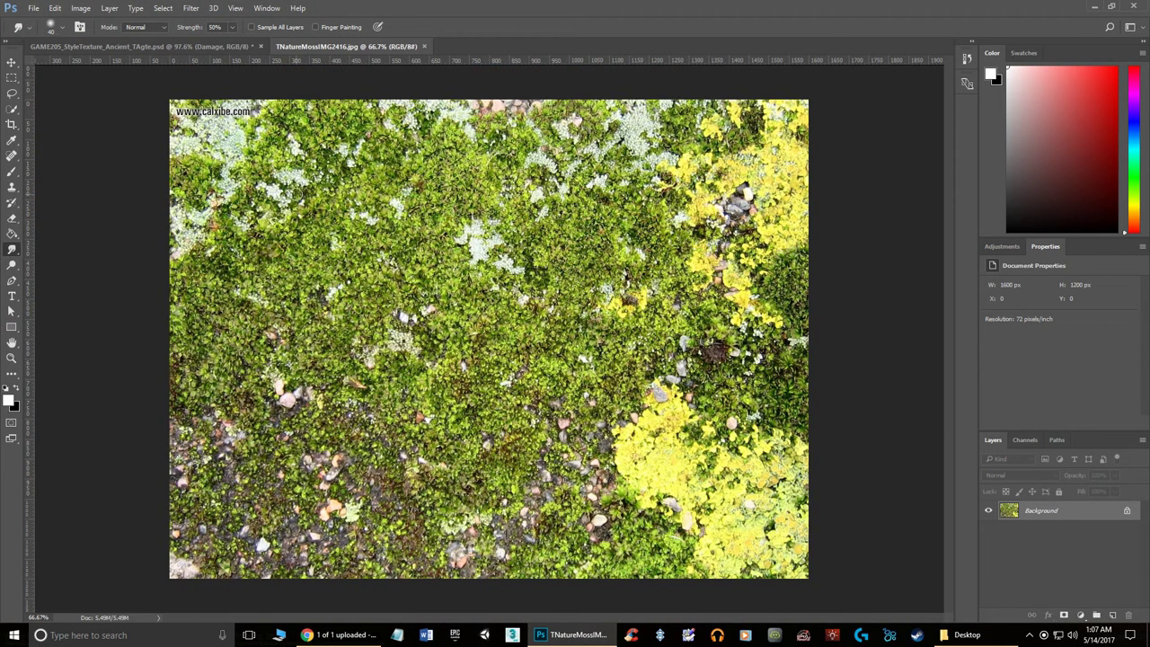
Copy the entire moss photo and paste it as a new layer into GAME205_StyleTexture_Ancient_TAgte.psd
scroll(172, 68, "up", 2)
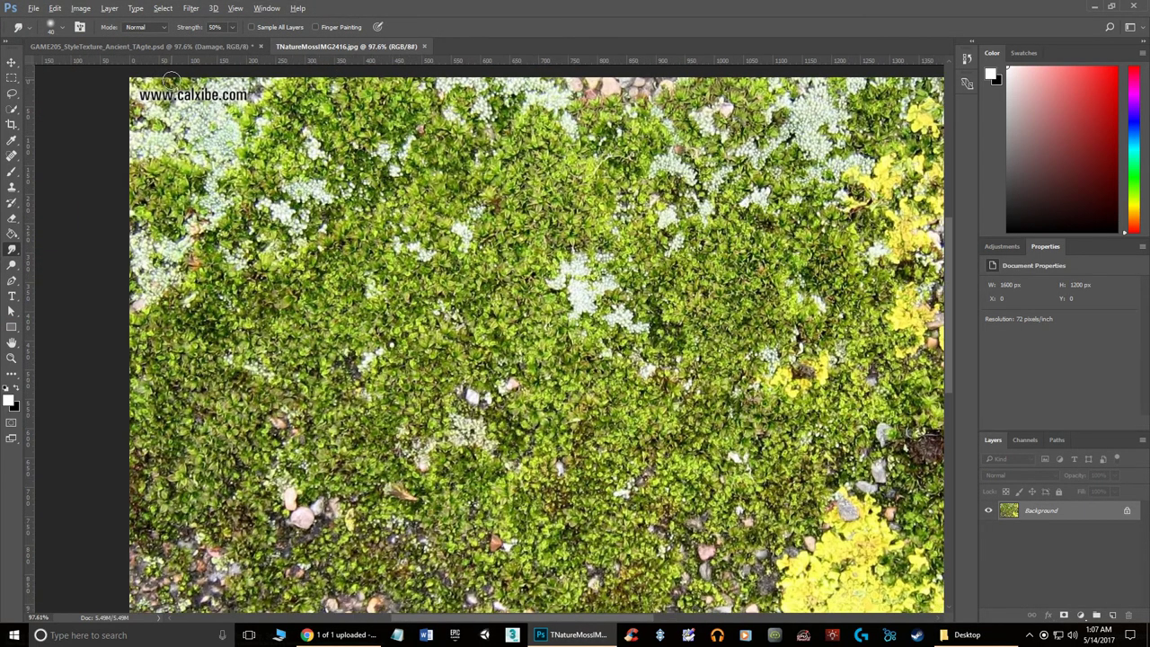
scroll(197, 108, "down", 1)
key("ctrl+minus")
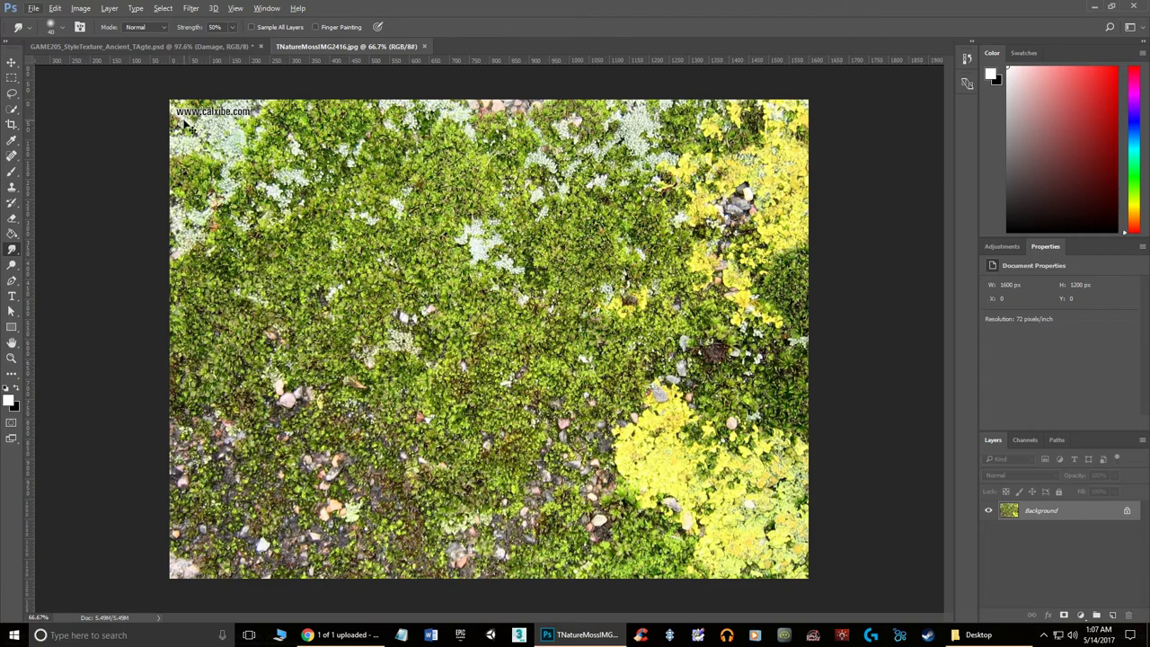
key("ctrl+a")
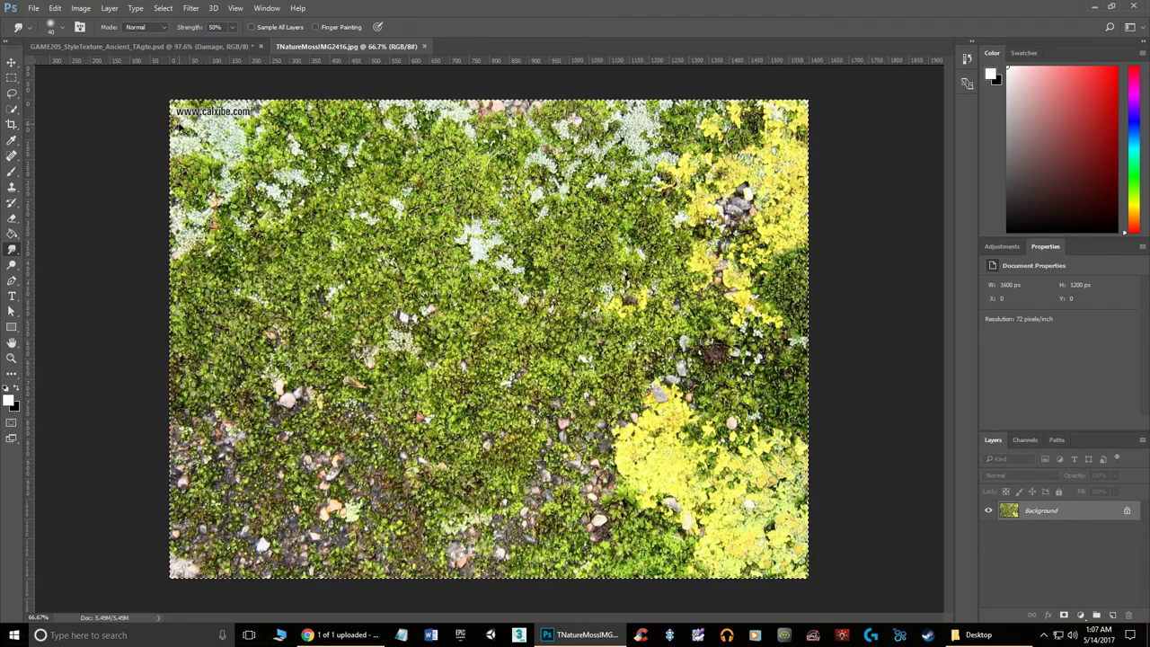
left_click(190, 46)
key("ctrl+v")
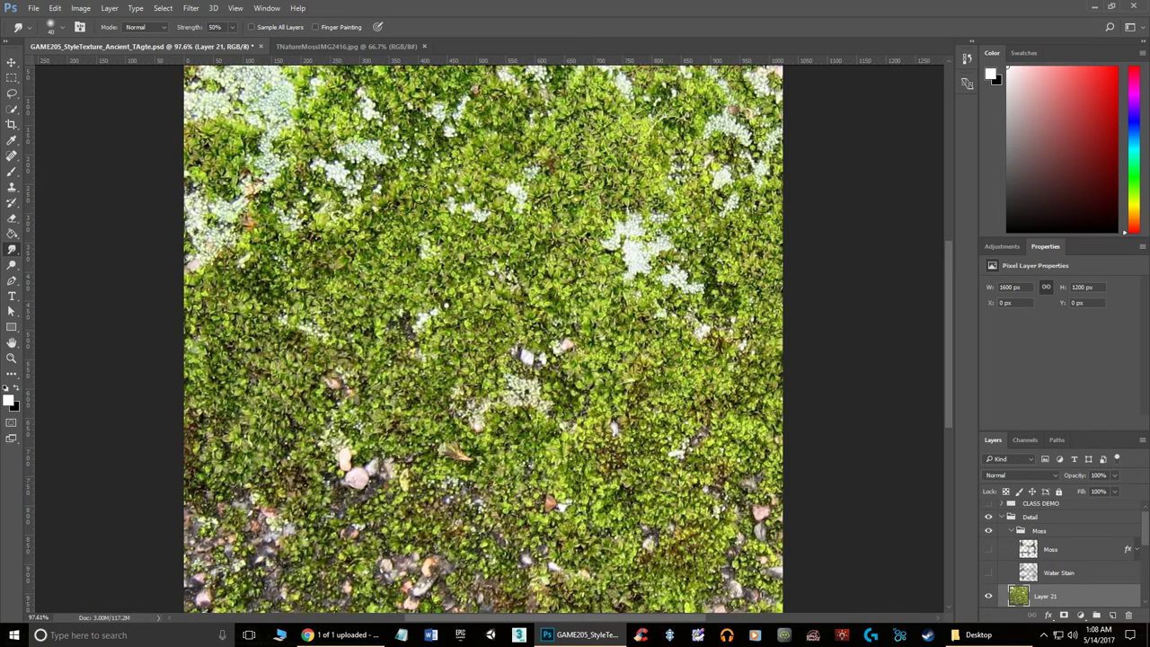
Move the pasted moss layer to about X -23 px, Y -51 px, pushing its watermark off the canvas
key("ctrl+minus")
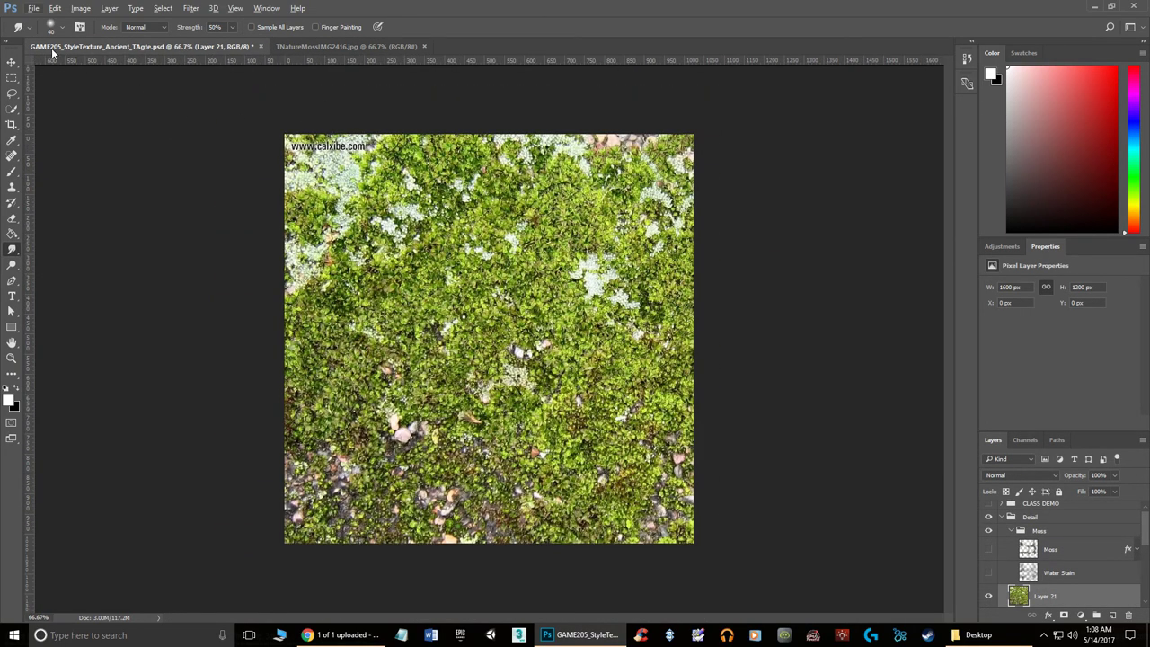
left_click(11, 62)
left_click_drag(384, 231, 384, 176)
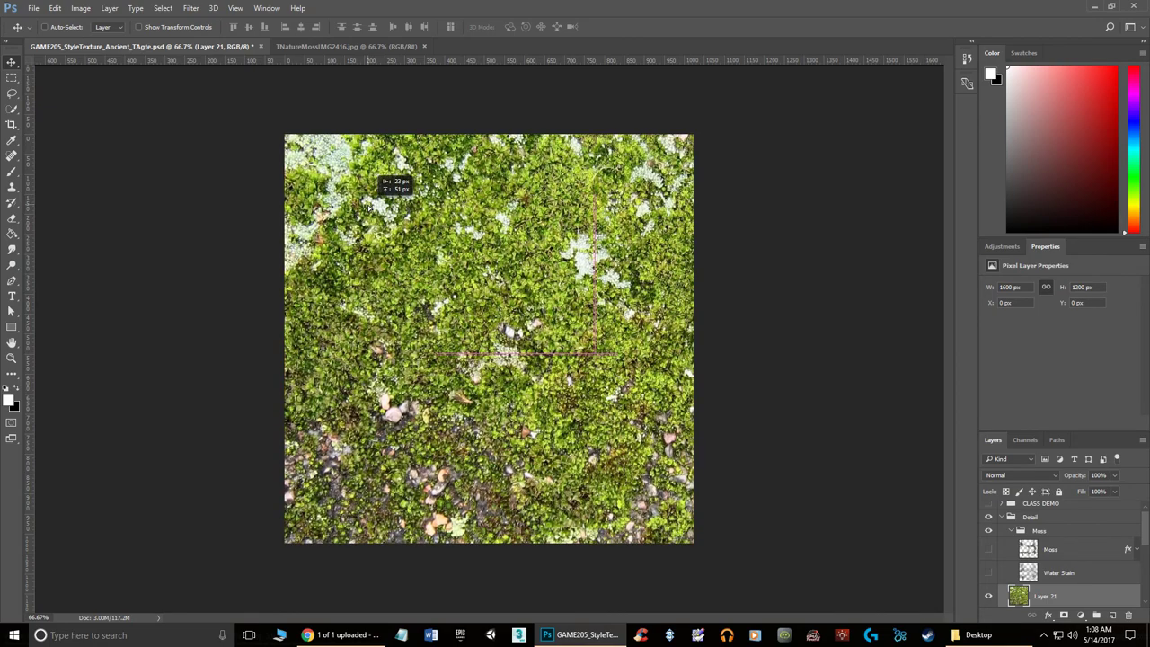
key("ctrl+plus")
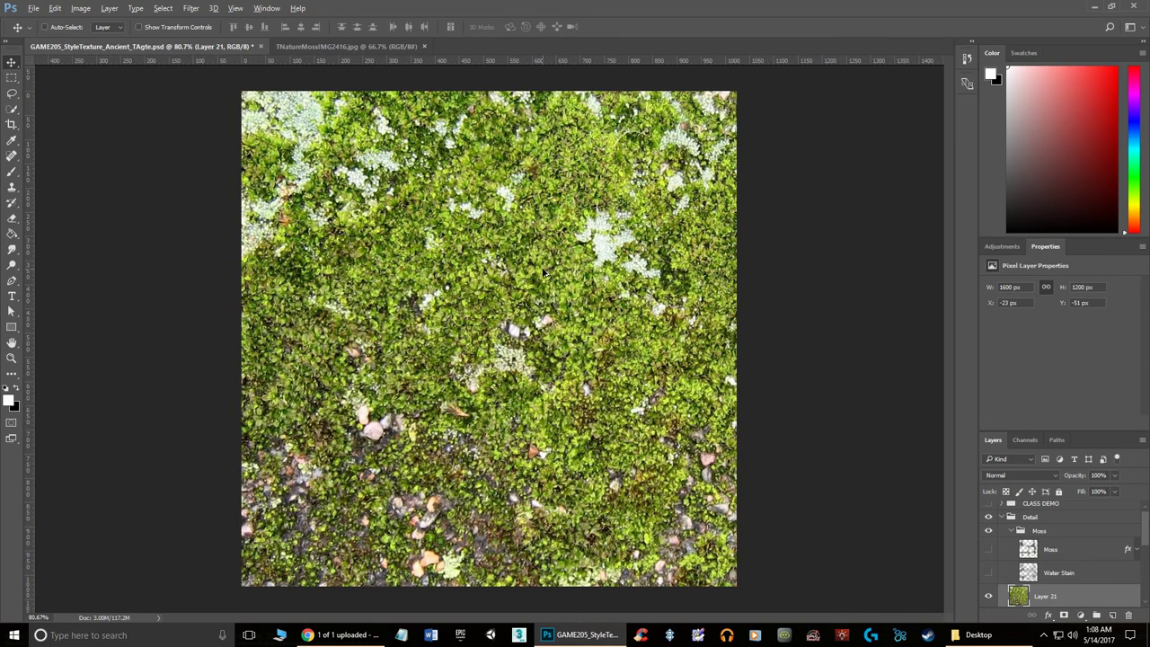
Add a layer mask to Layer 21 and fill it with black to hide all the moss
left_click(989, 597)
left_click(989, 597)
left_click(1064, 616)
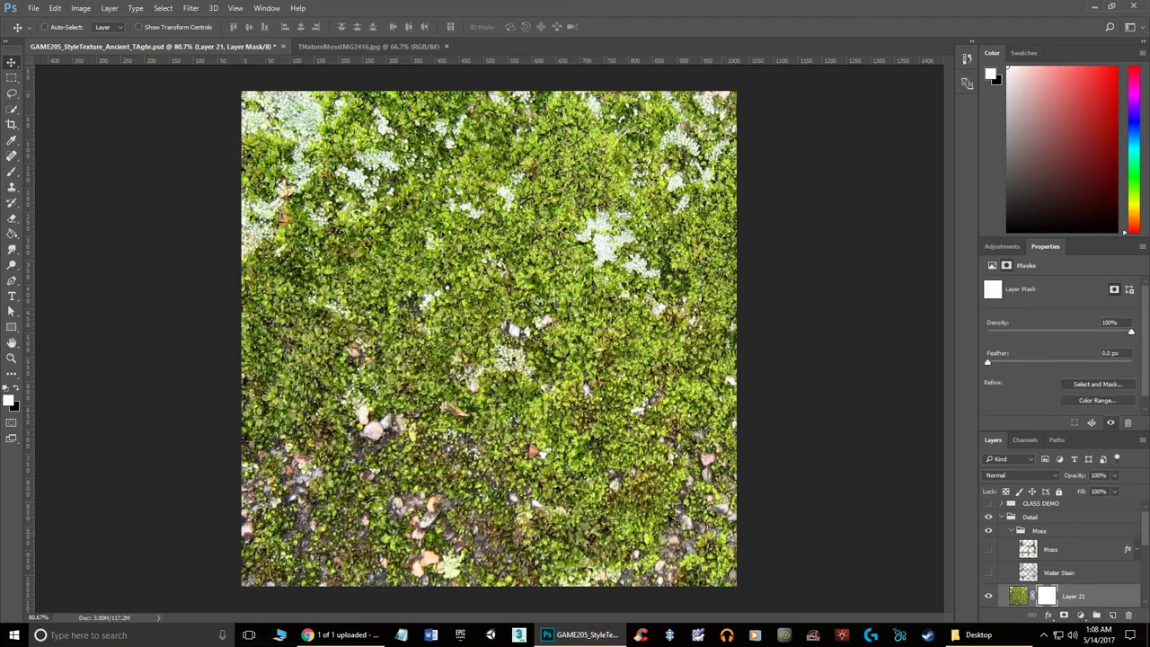
left_click(15, 391)
left_click(12, 233)
left_click(481, 263)
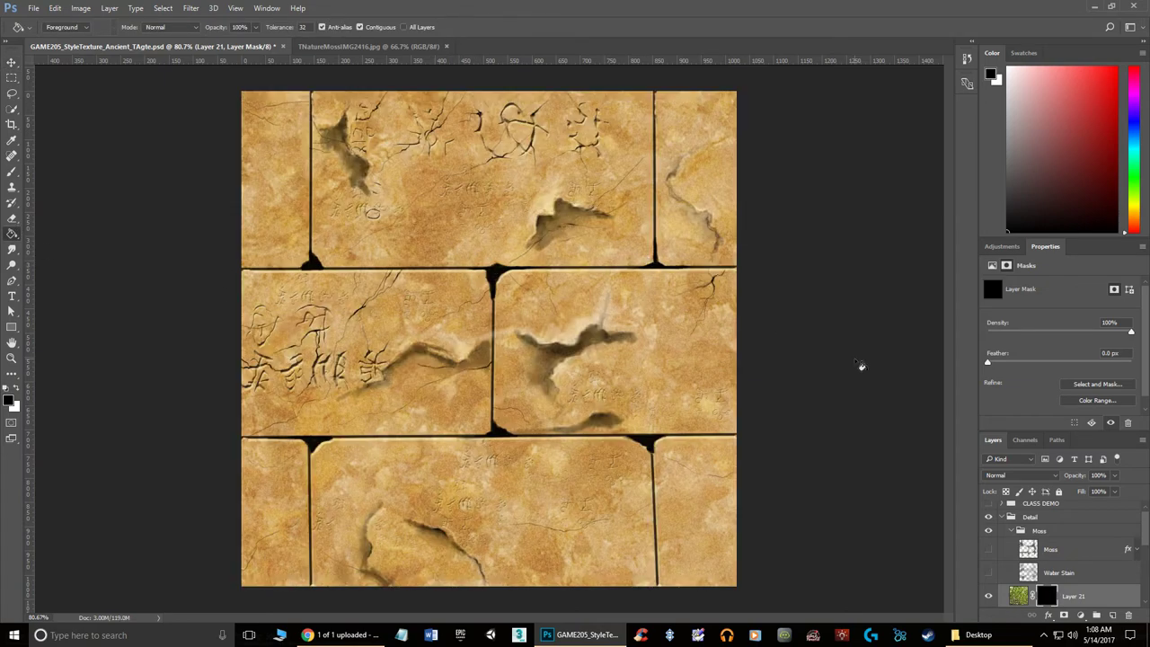
Set up the Brush tool with white and the textured 200 px tip, reduced to 100 px
scroll(619, 352, "down", 1)
scroll(619, 351, "up", 2)
scroll(356, 353, "down", 2)
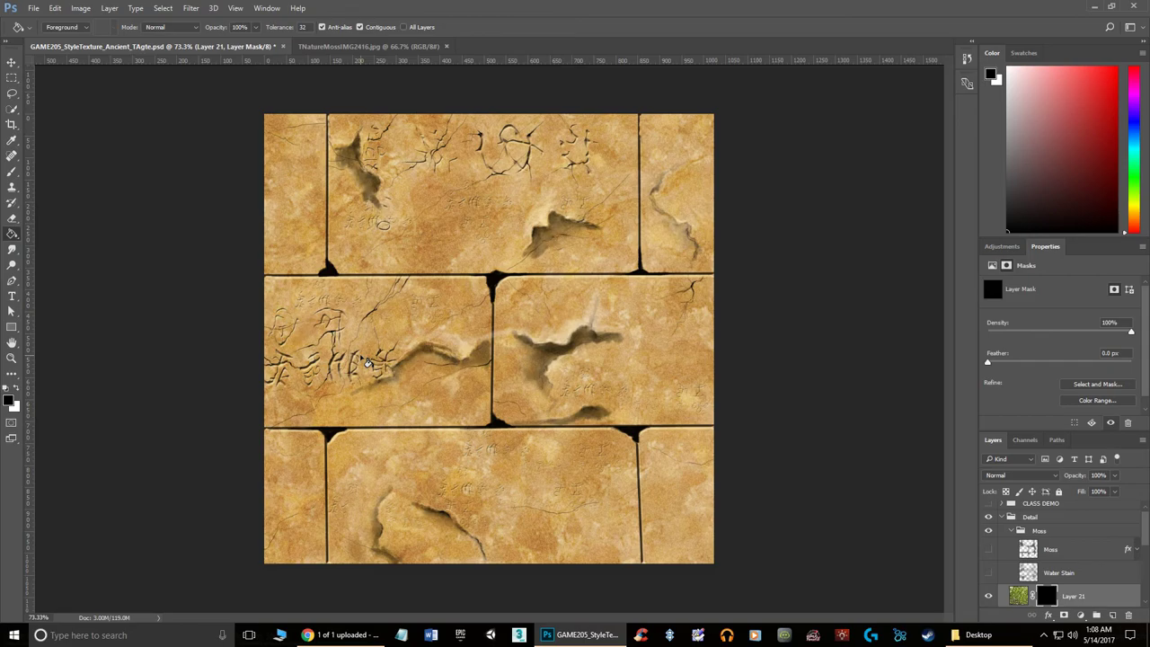
left_click(16, 390)
left_click(12, 171)
left_click(62, 28)
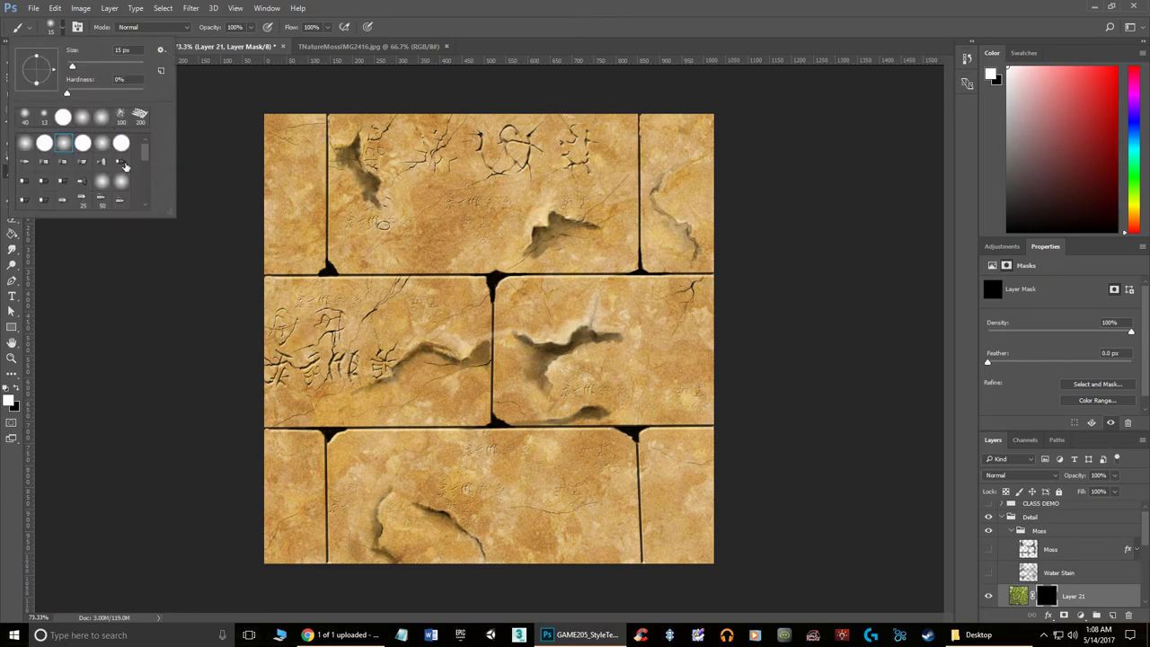
double_click(140, 115)
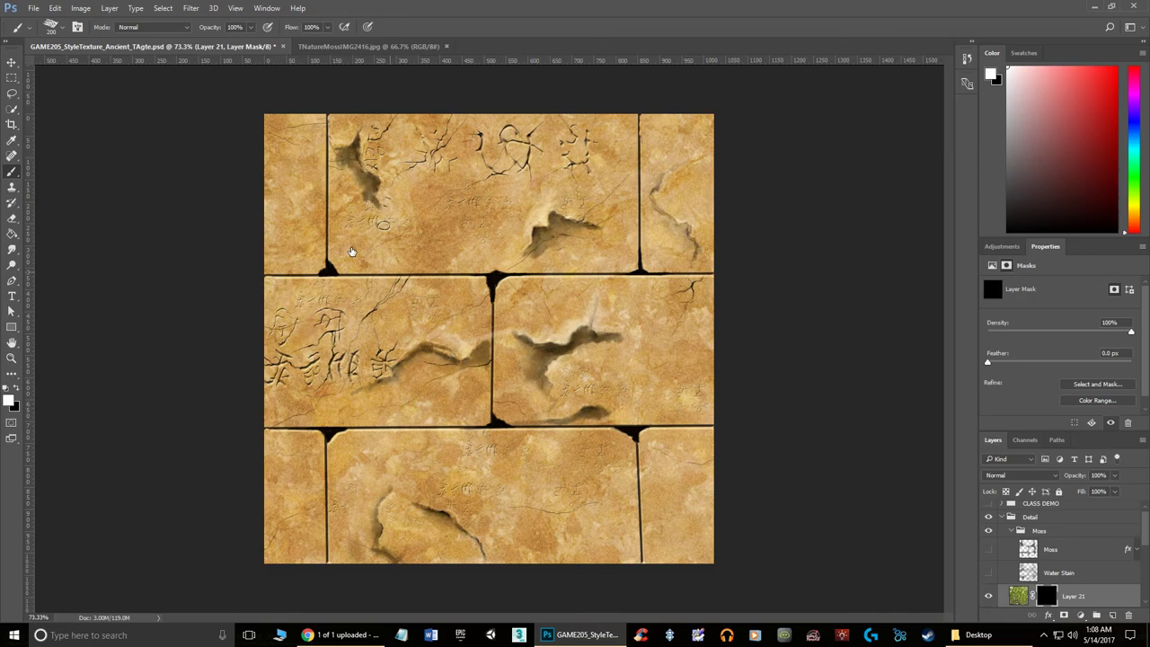
key("bracketleft")
key("bracketleft")
key("bracketleft")
key("bracketleft")
Paint on the mask to reveal moss along the upper horizontal joint and down the middle row's vertical joint, redoing the bad corner stroke
mouse_move(384, 275)
left_mouse_down()
mouse_move(358, 286)
mouse_move(328, 258)
mouse_move(305, 274)
mouse_move(400, 269)
mouse_move(389, 270)
mouse_move(418, 274)
mouse_move(413, 290)
mouse_move(508, 287)
left_mouse_up()
scroll(513, 317, "up", 3)
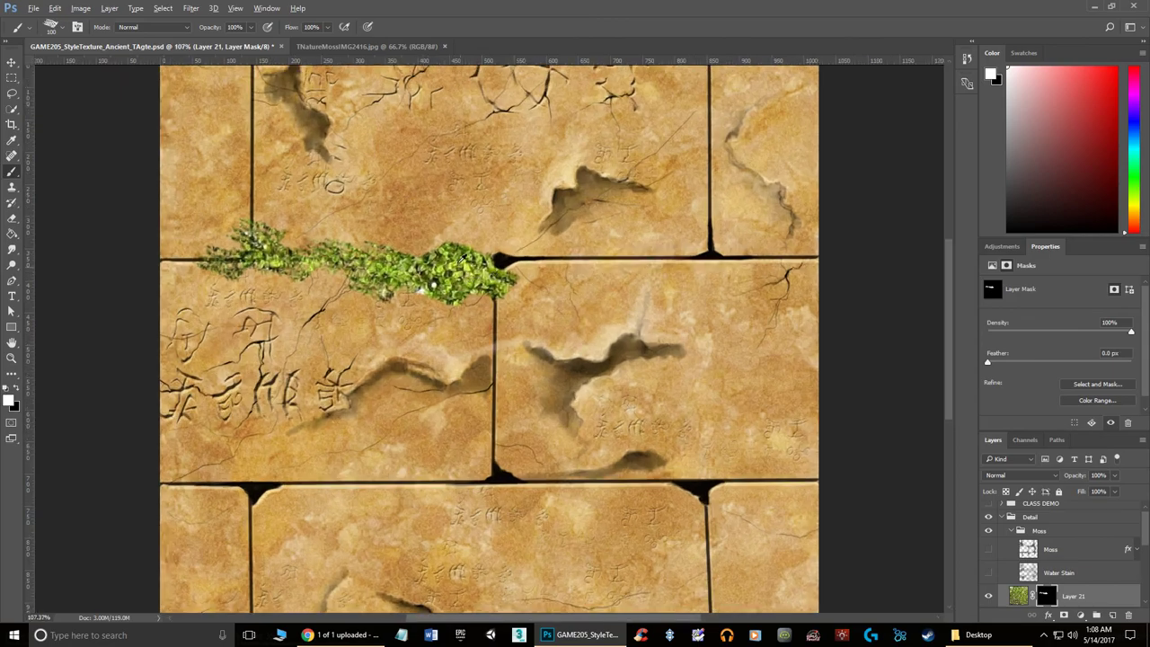
key("ctrl+z")
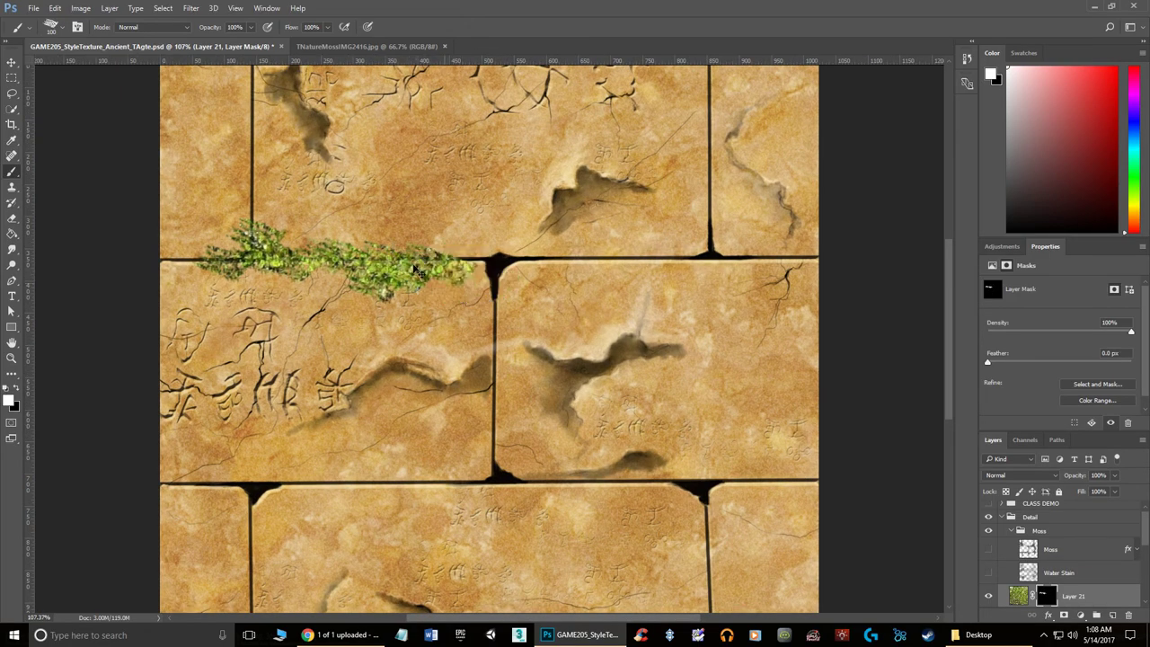
mouse_move(442, 255)
left_mouse_down()
mouse_move(493, 259)
mouse_move(458, 279)
mouse_move(504, 314)
mouse_move(469, 317)
mouse_move(519, 338)
mouse_move(459, 316)
mouse_move(450, 427)
mouse_move(521, 448)
left_mouse_up()
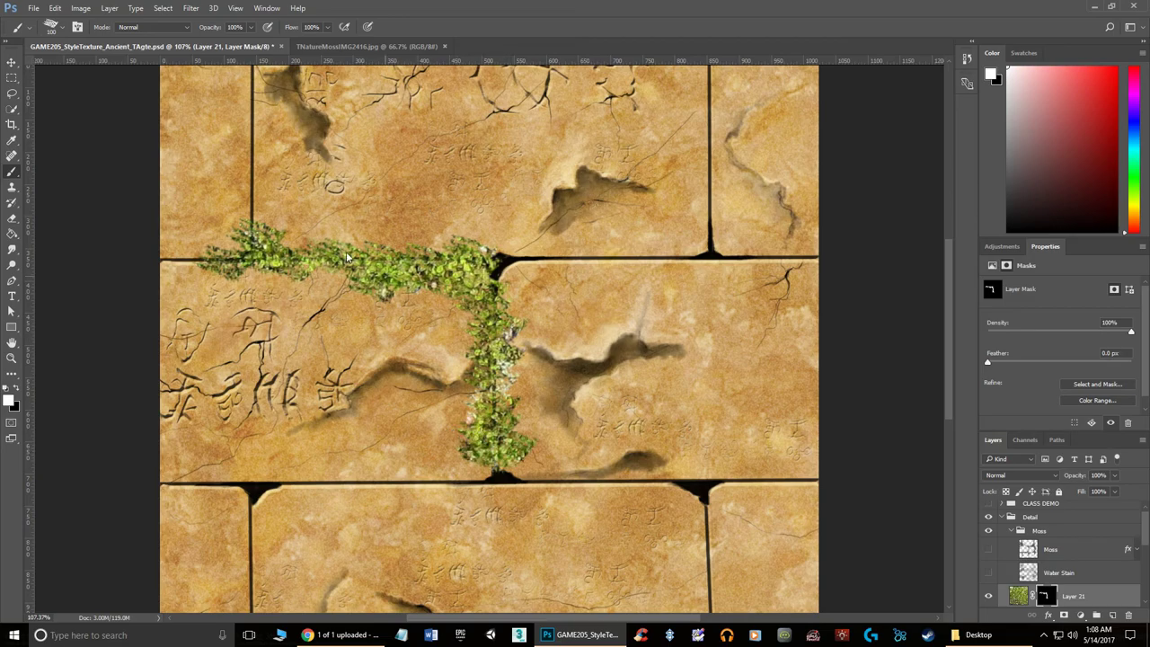
Switch to an enlarged splatter brush tip and reveal moss leftward along the joint beneath the left middle brick
left_click(63, 29)
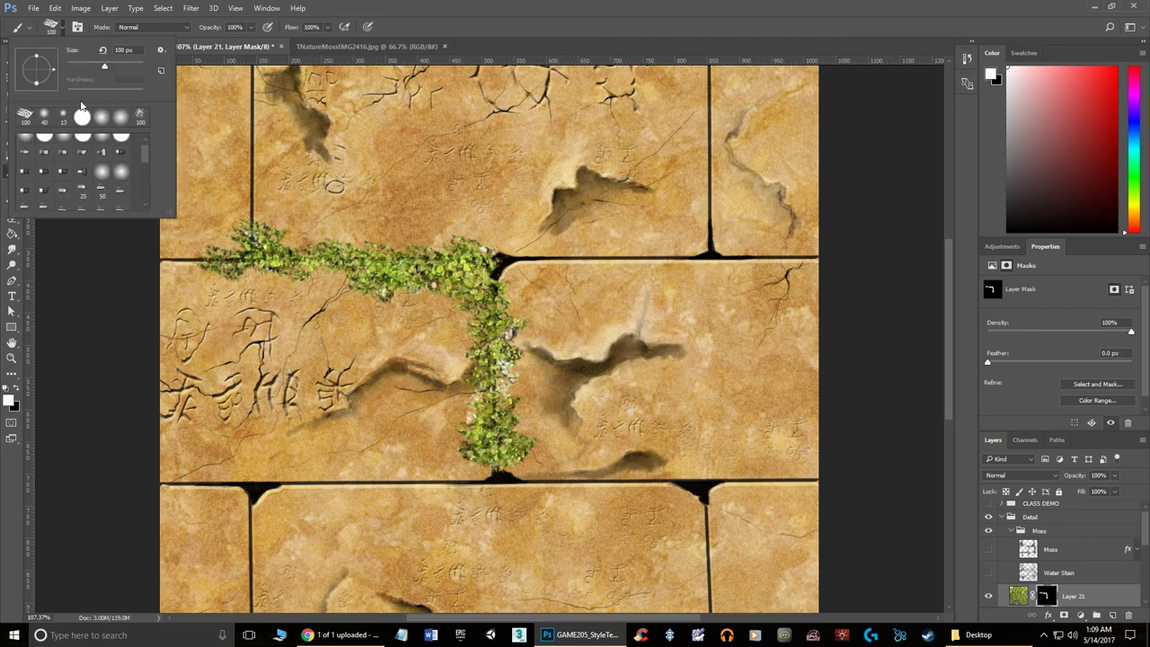
scroll(110, 183, "down", 4)
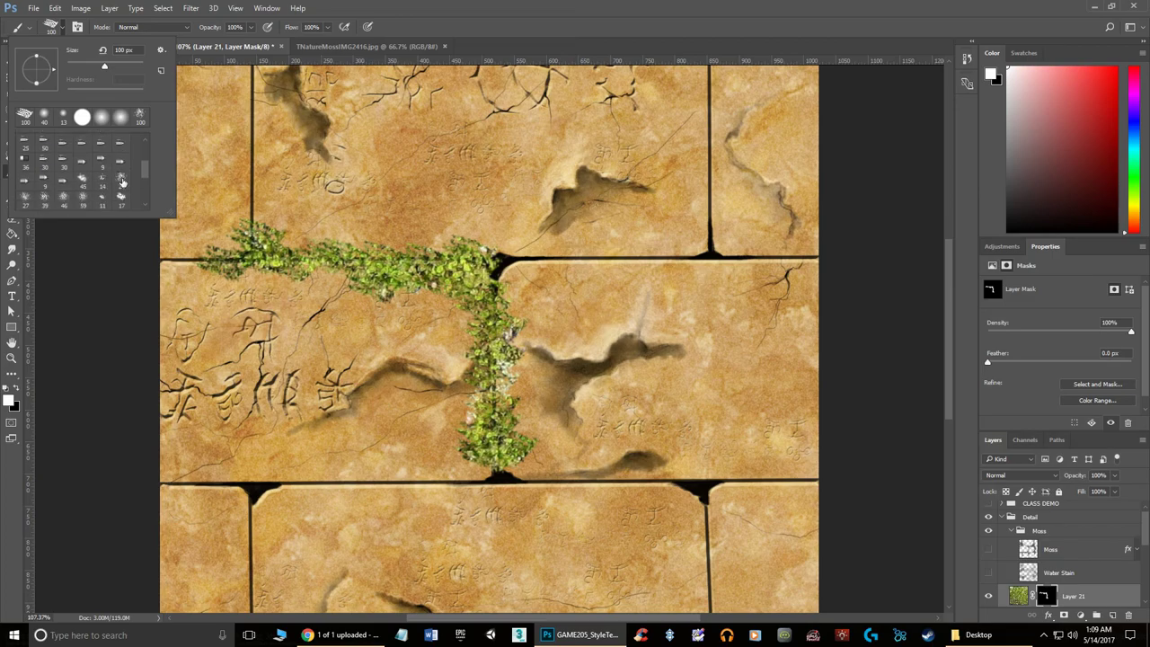
double_click(122, 182)
key("bracketright")
key("bracketright")
mouse_move(476, 457)
left_mouse_down()
mouse_move(504, 459)
mouse_move(523, 475)
mouse_move(497, 490)
mouse_move(457, 489)
mouse_move(483, 497)
mouse_move(298, 488)
mouse_move(463, 470)
mouse_move(337, 467)
left_mouse_up()
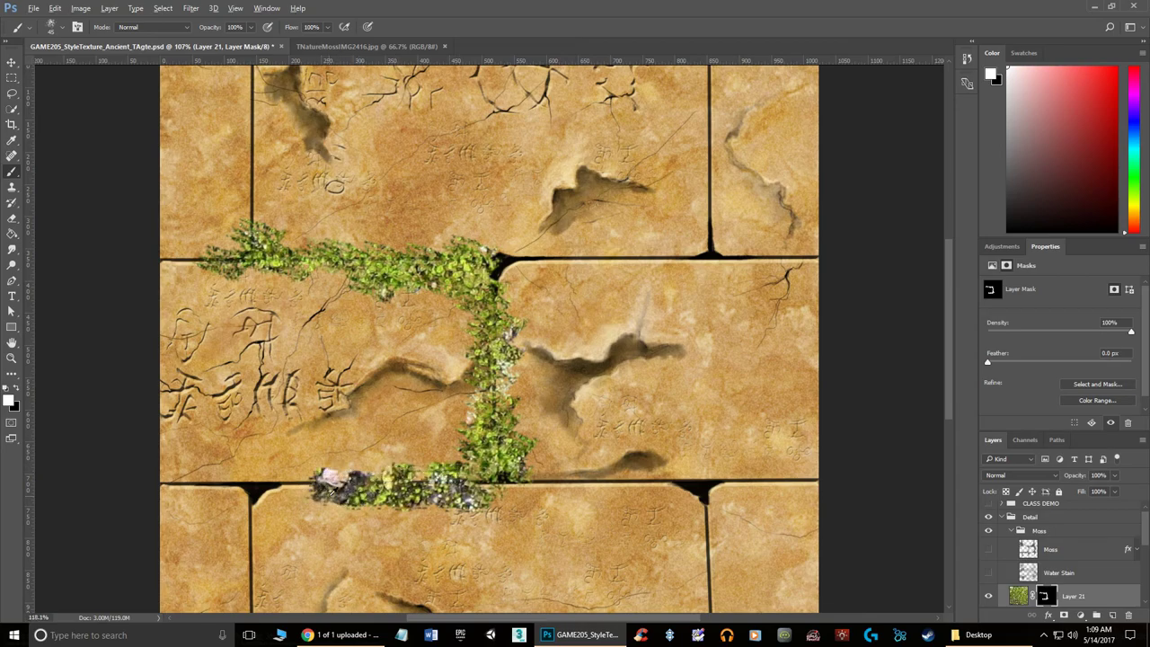
Paint black on the mask to trim the left end and lower edge of the moss on the lower joint
scroll(337, 467, "up", 3)
key("x")
mouse_move(310, 471)
left_mouse_down()
mouse_move(280, 485)
mouse_move(306, 491)
mouse_move(354, 427)
mouse_move(338, 466)
mouse_move(275, 477)
left_mouse_up()
left_click_drag(499, 514, 579, 512)
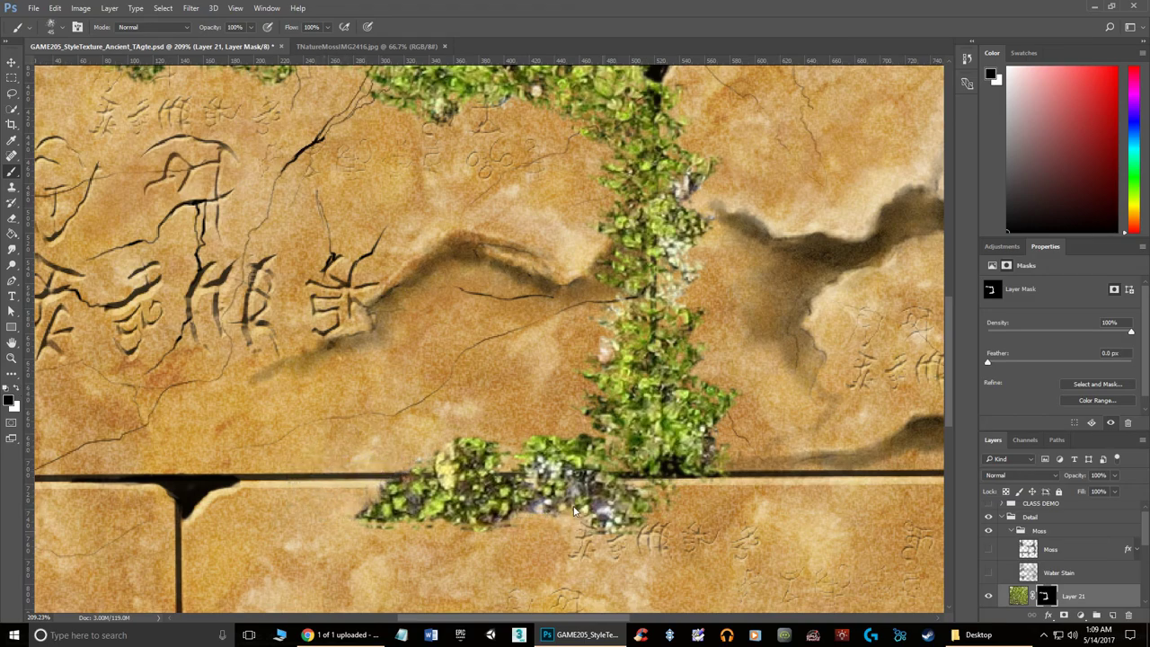
Add an Outer Bevel to the moss layer with direction Up, size 10 px, highlight opacity 29% and shadow opacity 59%
scroll(494, 530, "down", 5)
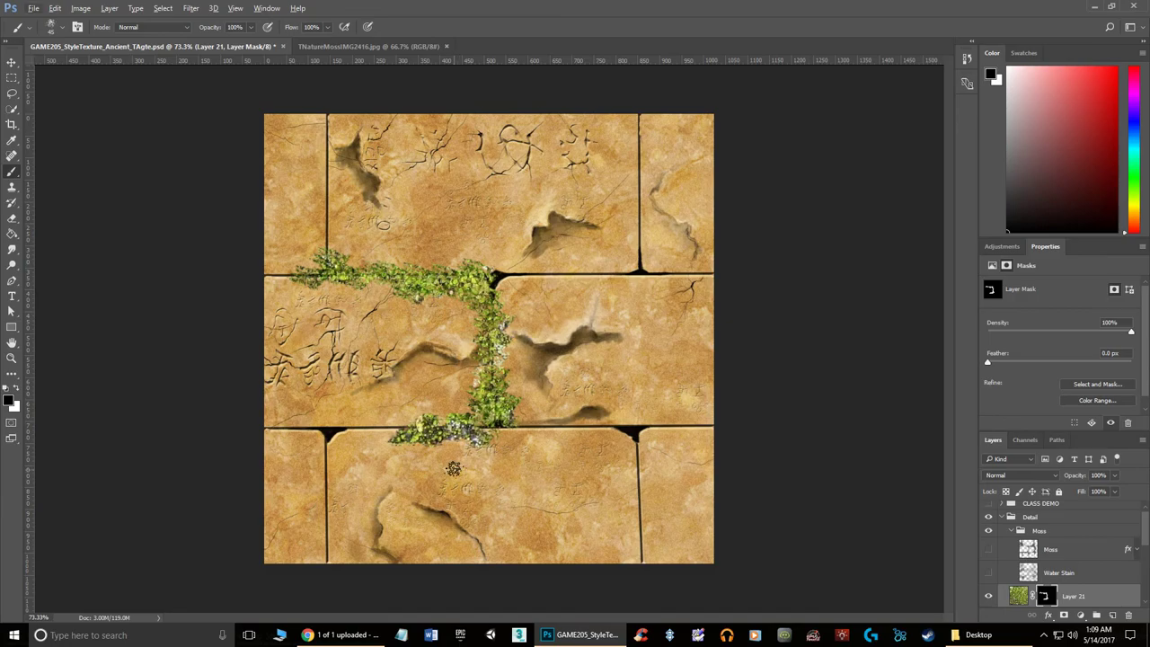
scroll(539, 331, "up", 2)
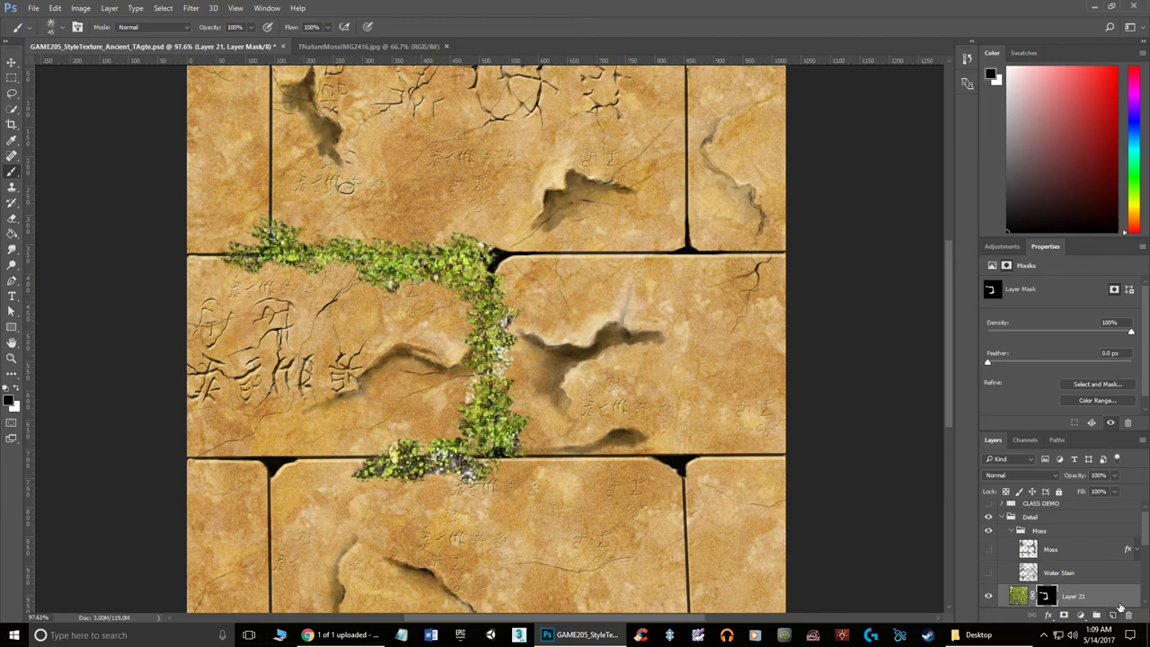
double_click(1114, 597)
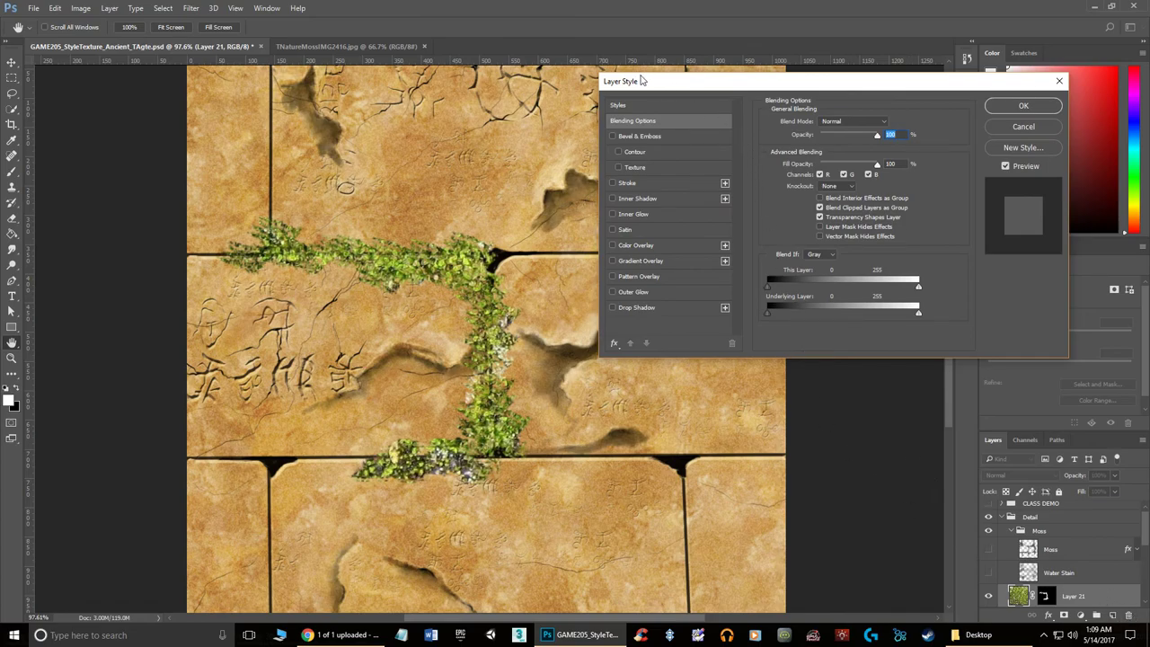
left_click_drag(645, 80, 667, 131)
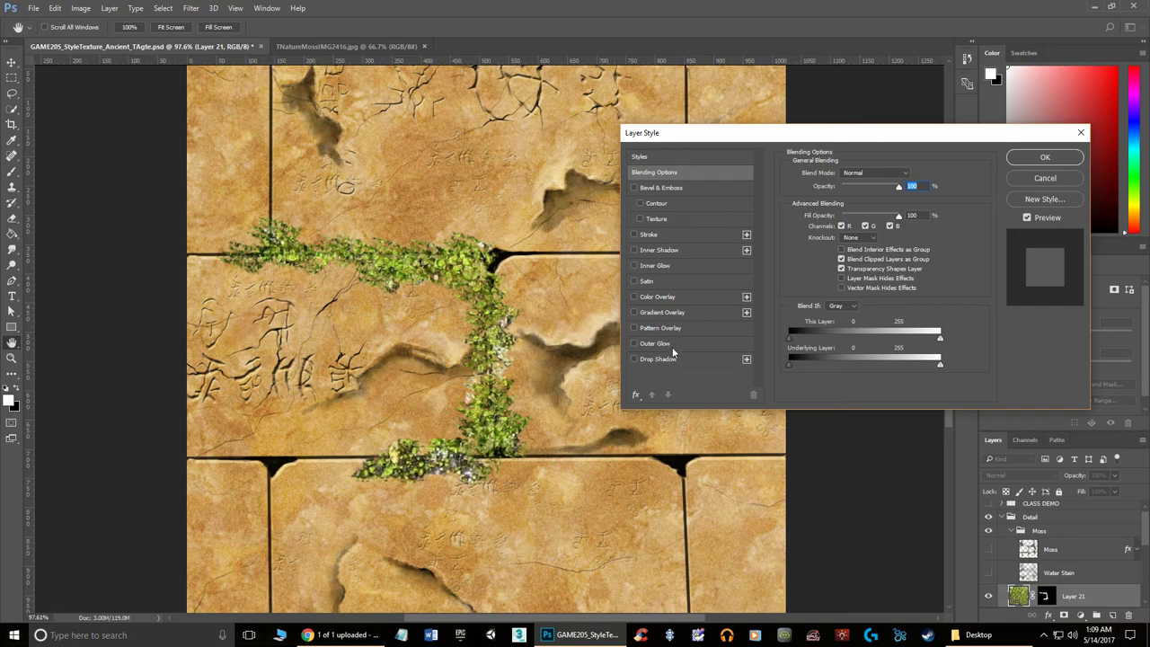
left_click(633, 188)
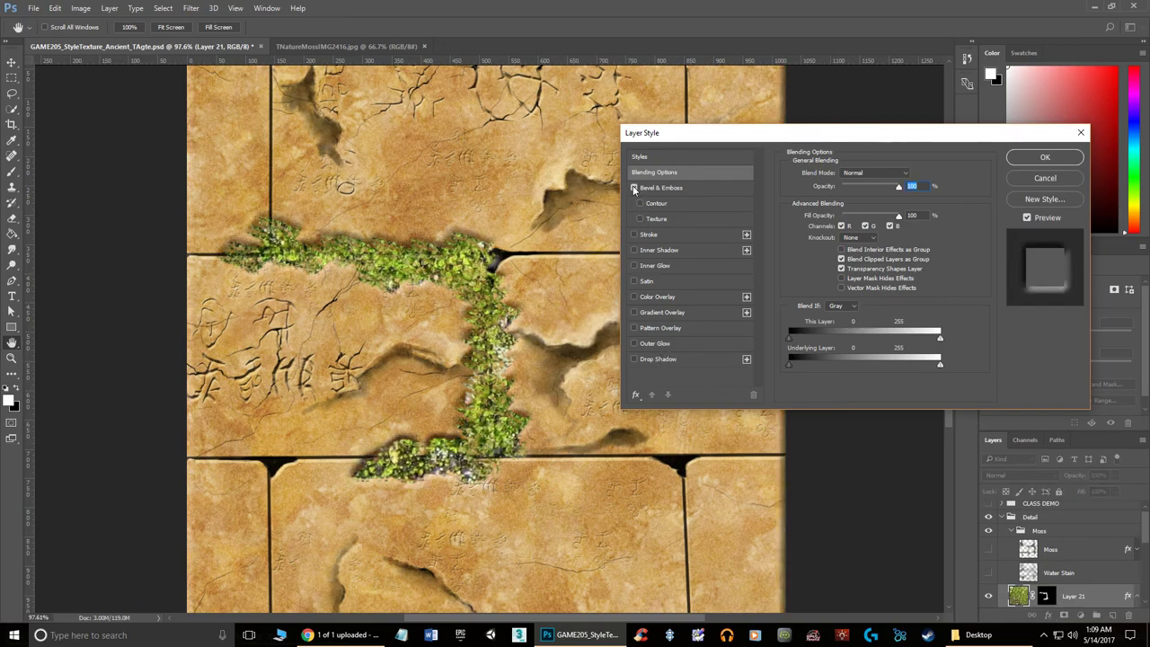
left_click(665, 188)
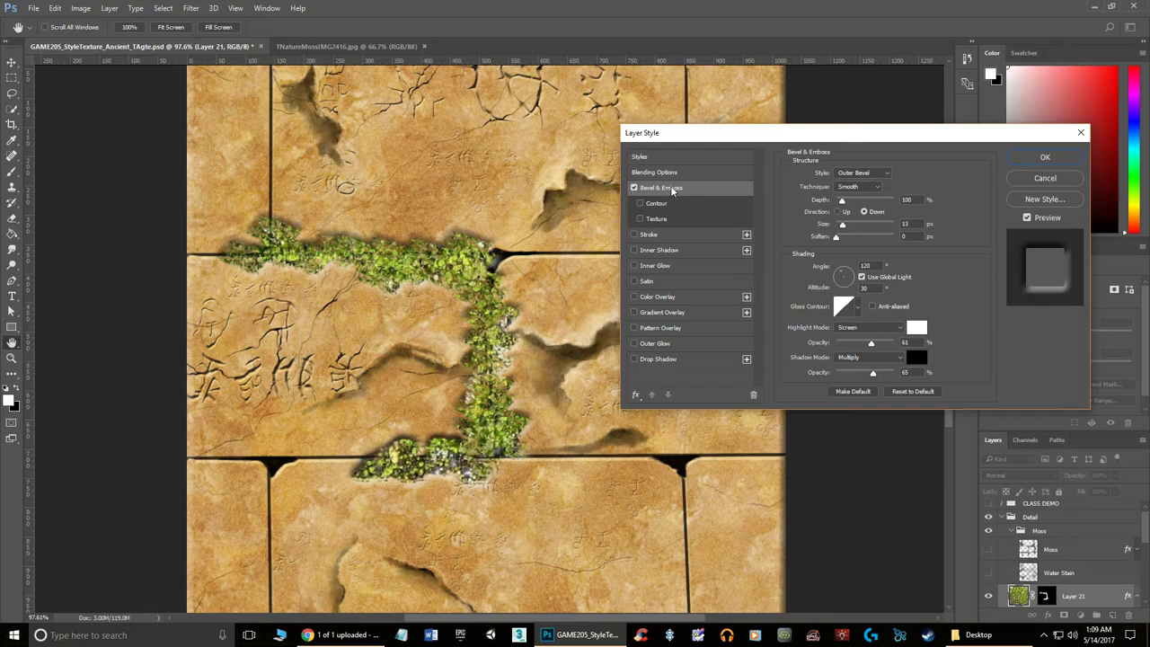
left_click(836, 211)
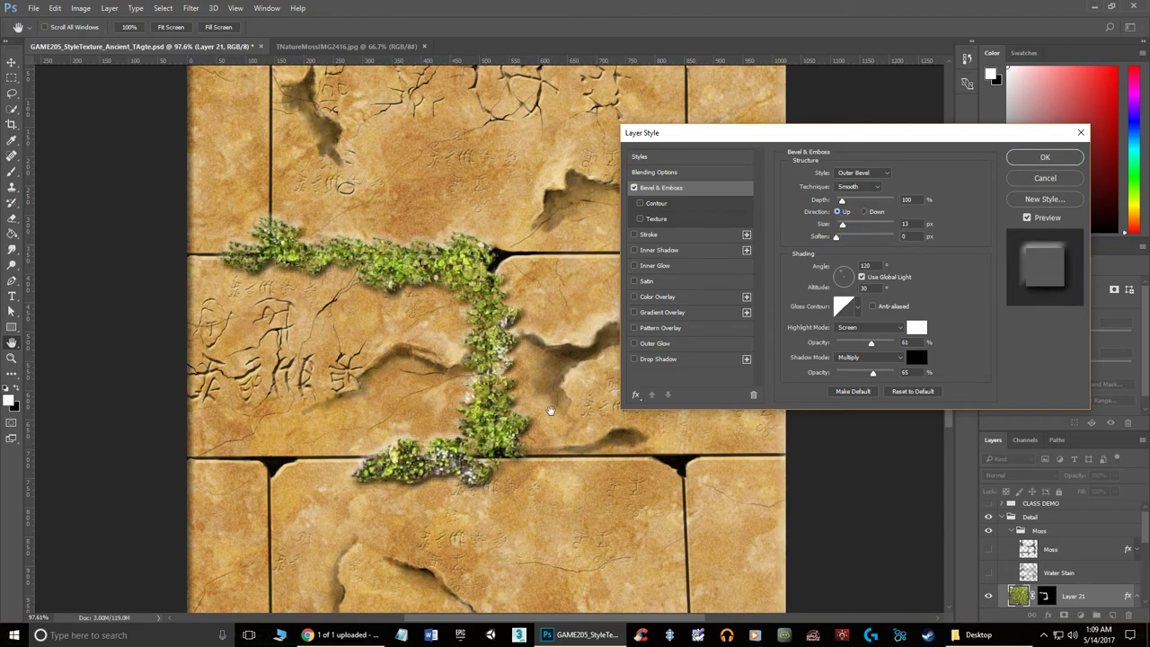
left_click_drag(871, 343, 865, 376)
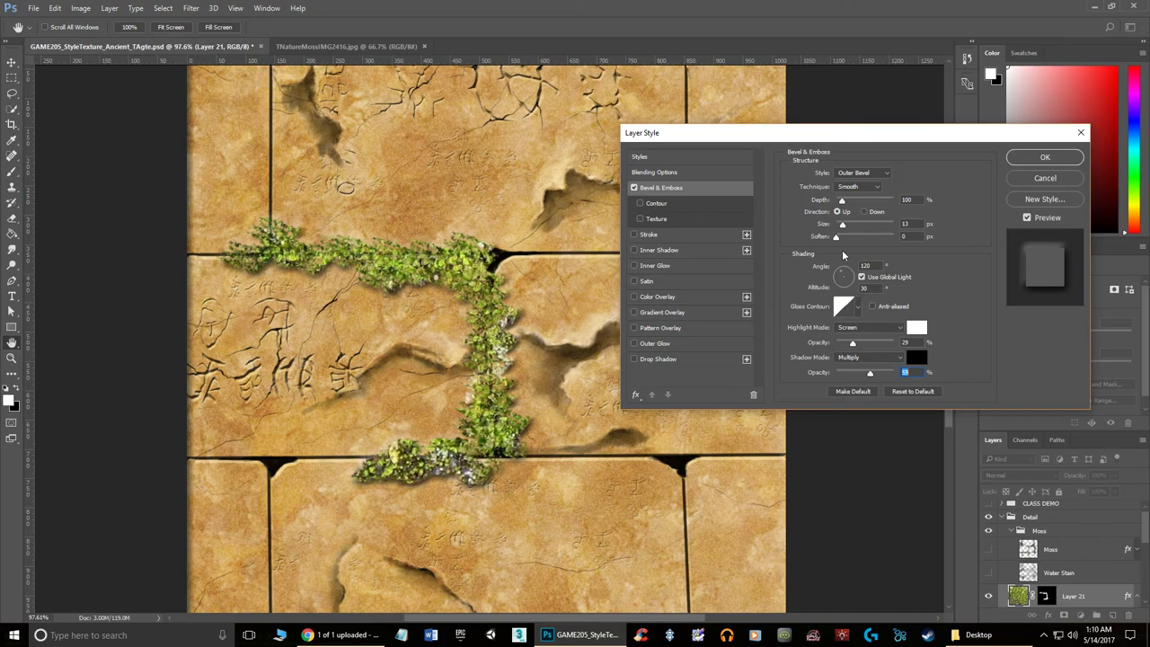
left_click_drag(843, 229, 842, 228)
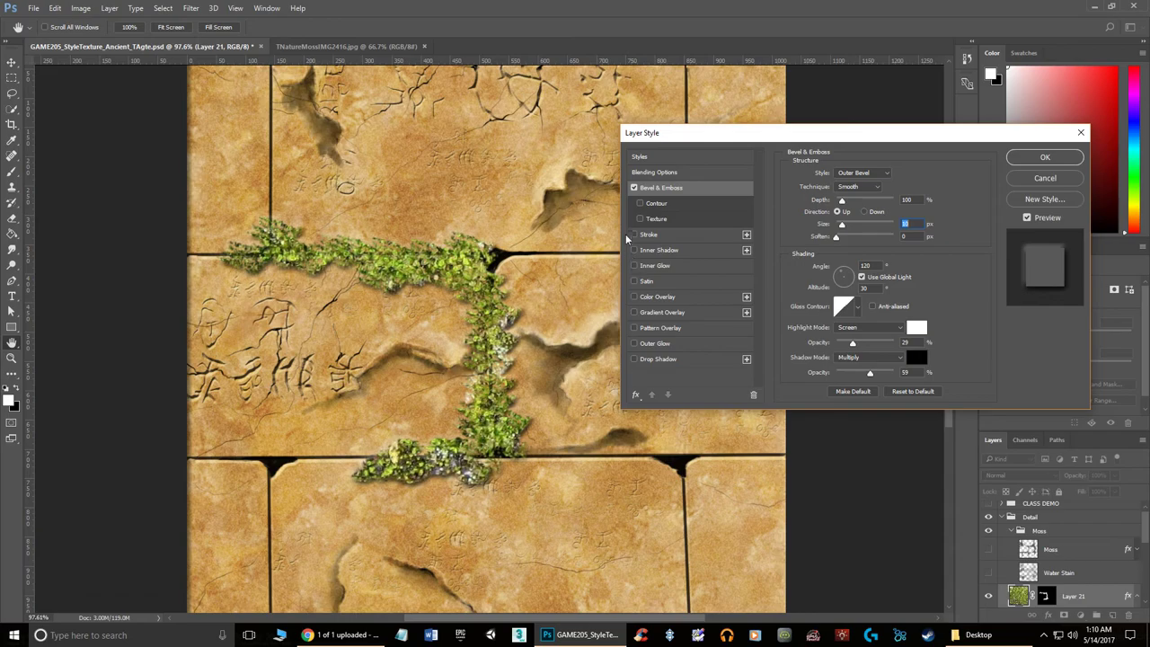
left_click(633, 187)
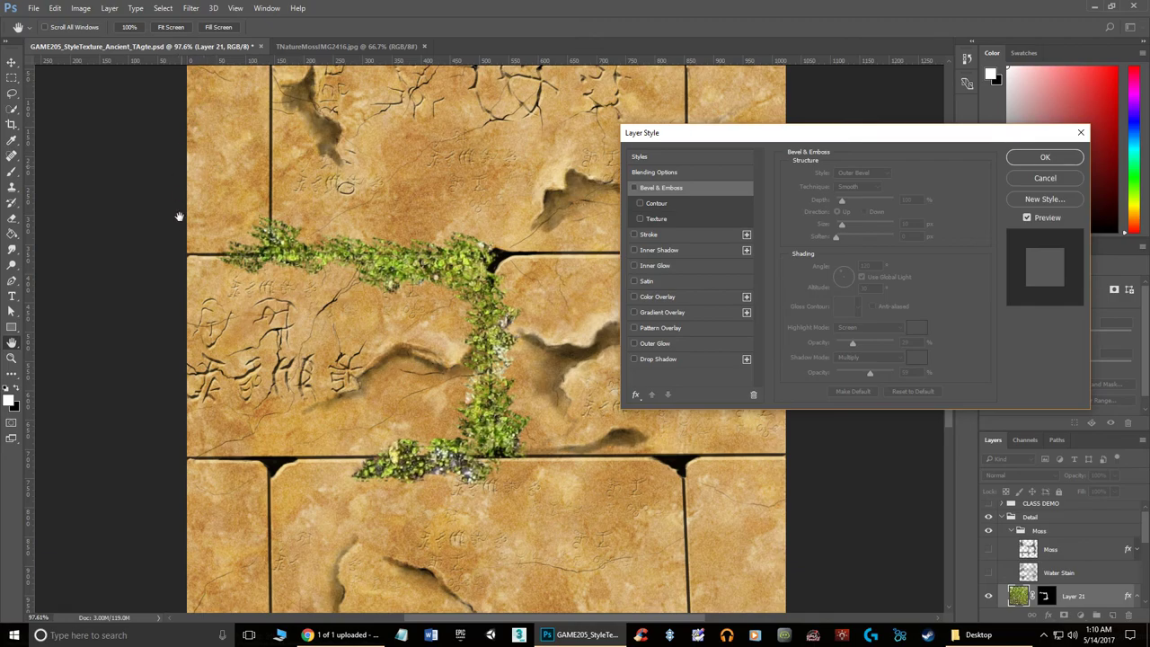
left_click(633, 187)
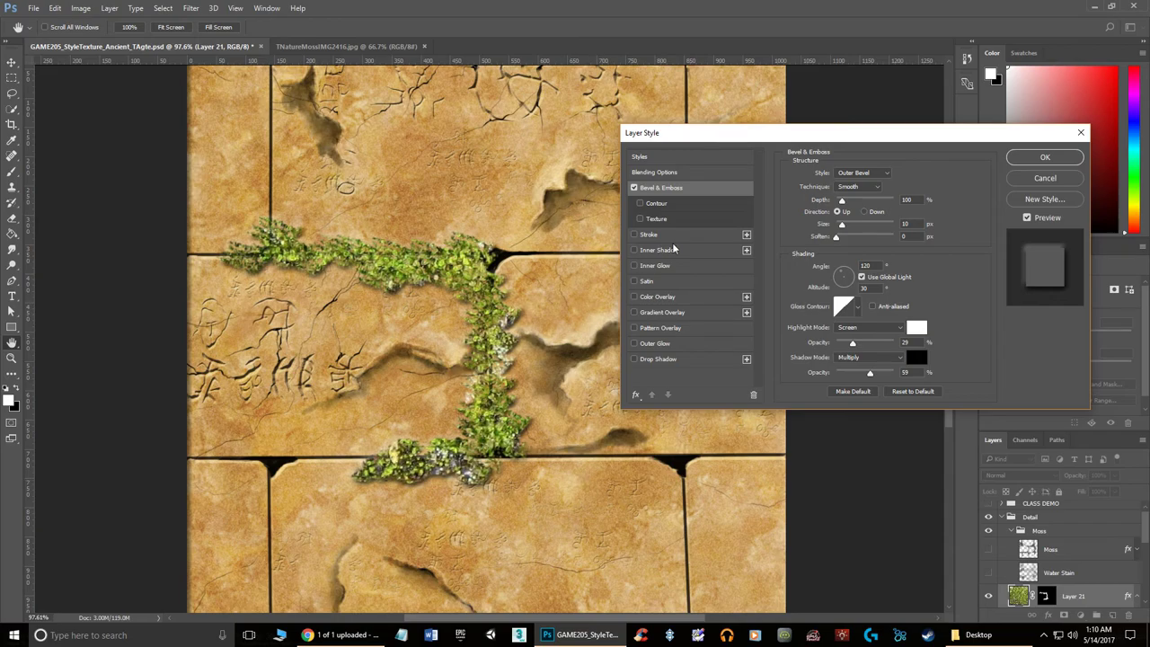
left_click(633, 187)
Add a drop shadow to the moss layer with 59% opacity, 20 px distance and 32 px size, and apply the layer style
left_click(635, 359)
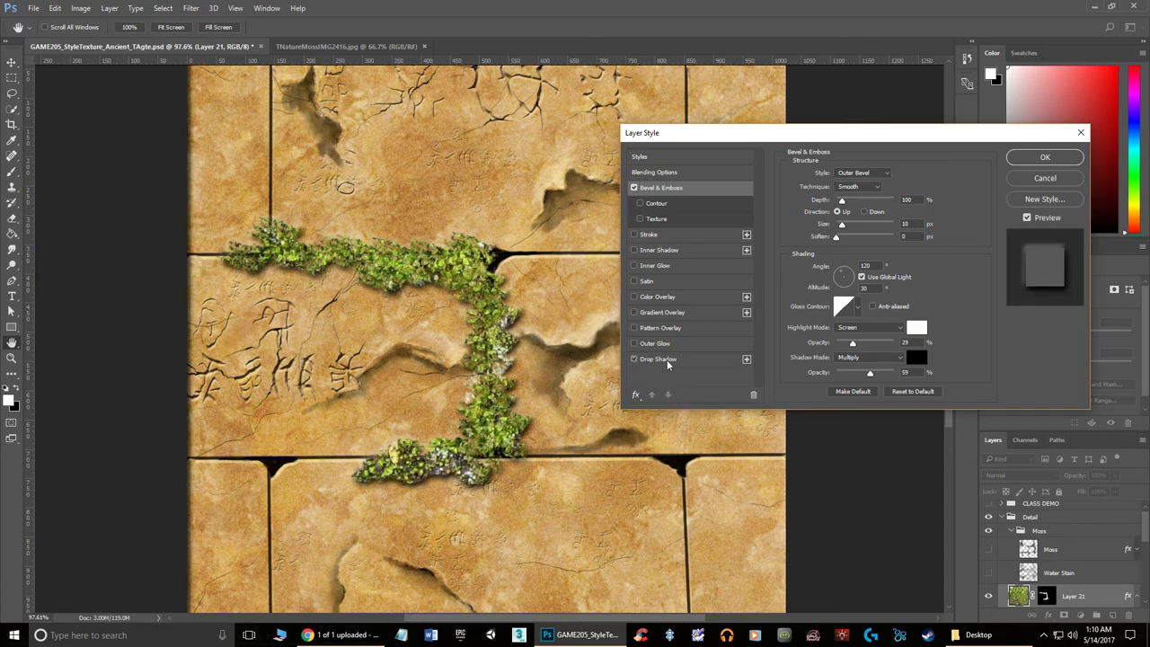
left_click(666, 359)
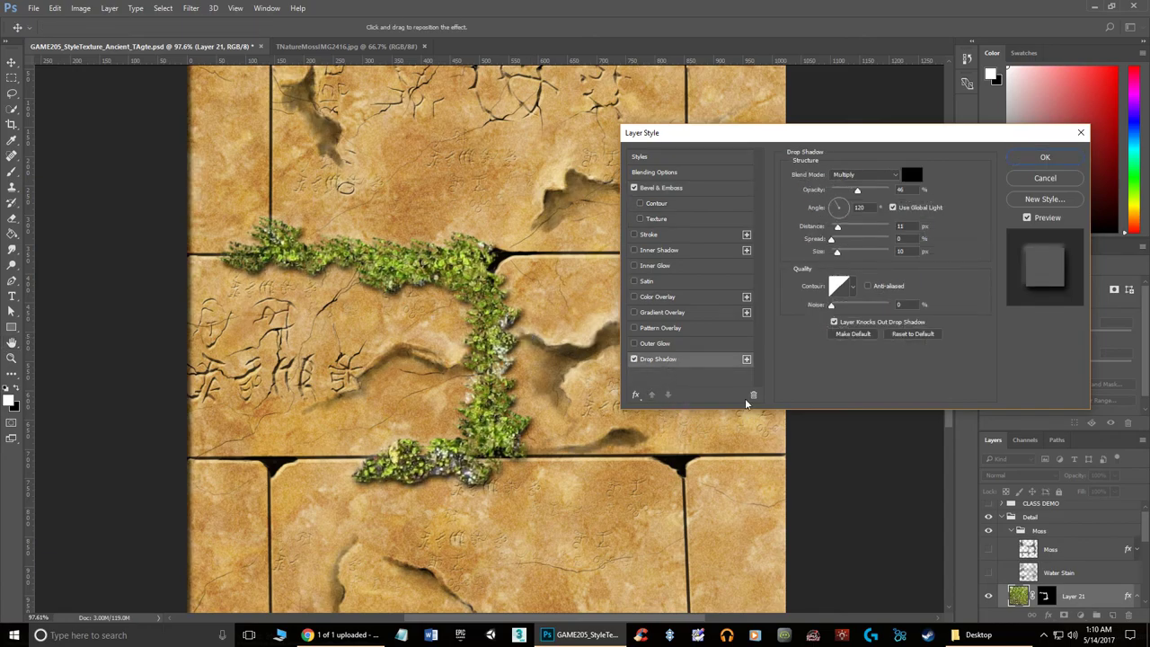
left_click(838, 231)
left_click_drag(839, 231, 842, 254)
left_click(838, 254)
left_click_drag(857, 190, 865, 196)
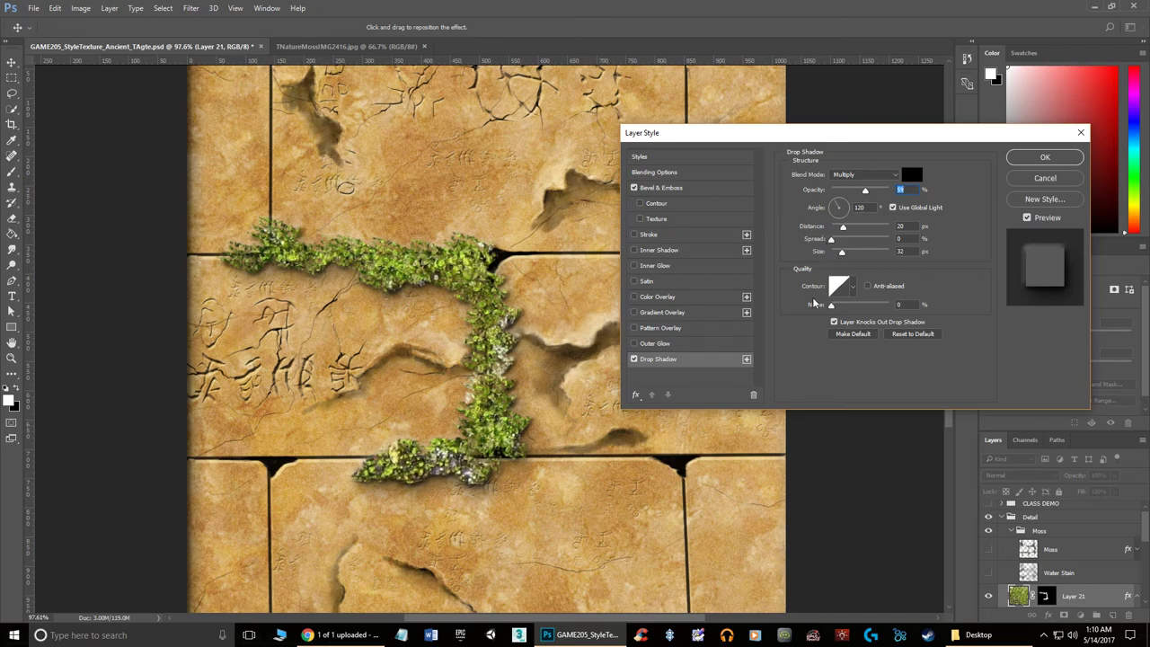
left_click(634, 359)
left_click(634, 359)
left_click(634, 359)
left_click(635, 359)
left_click(1035, 161)
Reduce the moss layer's opacity to 87% so it blends with the stone
scroll(801, 250, "down", 2)
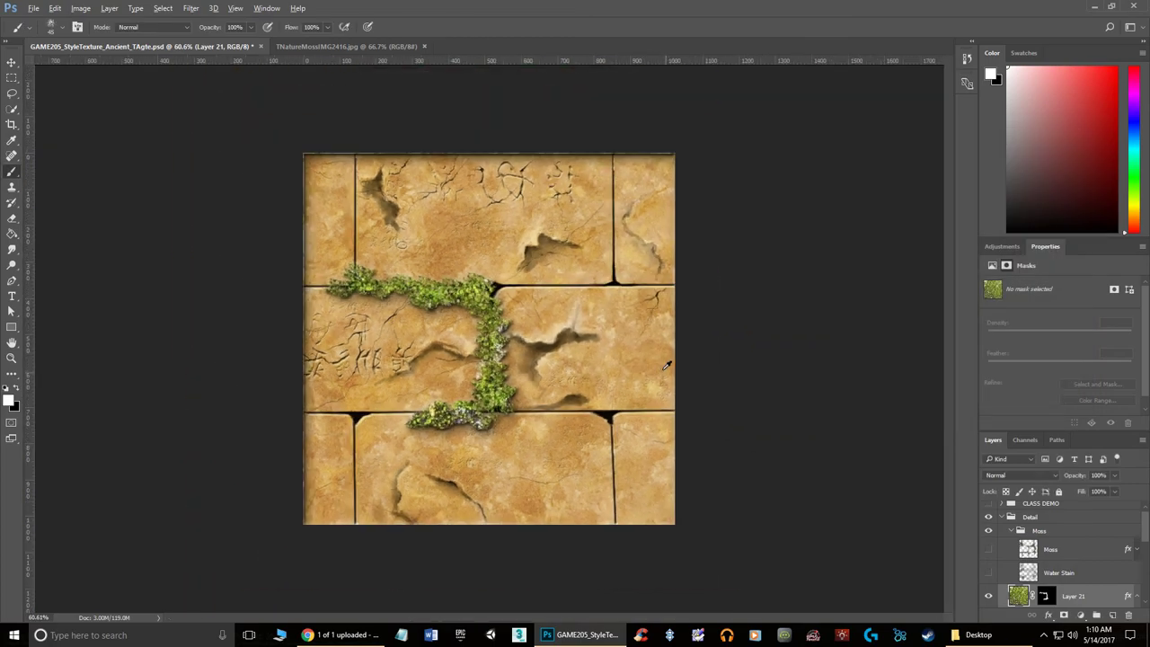
scroll(511, 353, "up", 3)
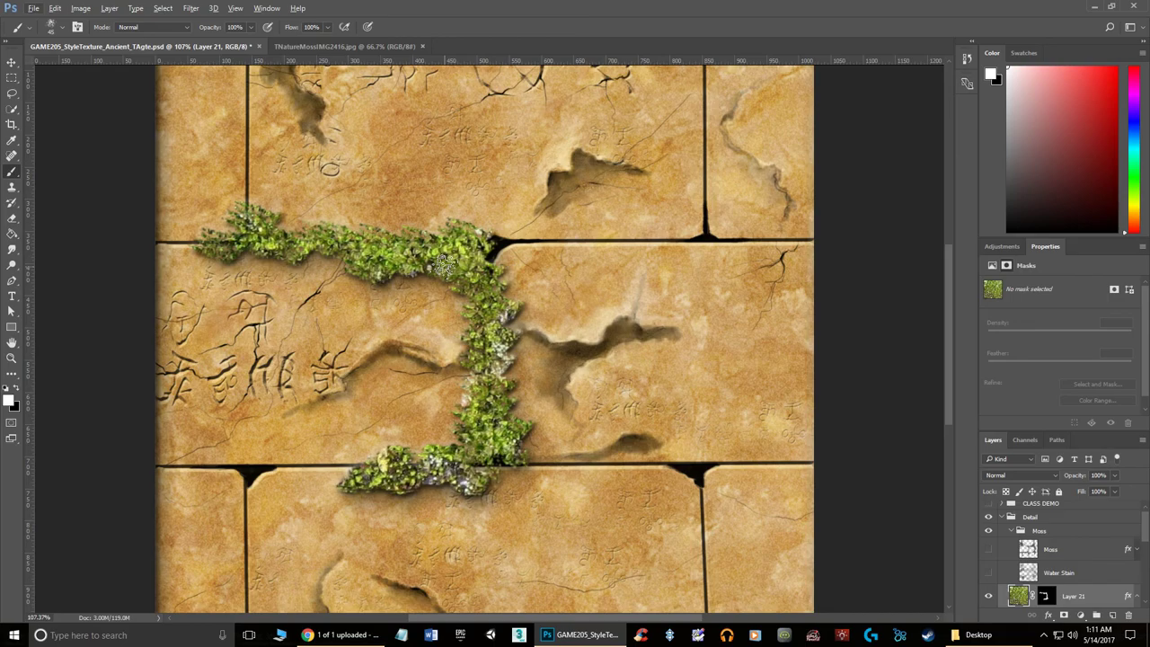
scroll(629, 342, "down", 4)
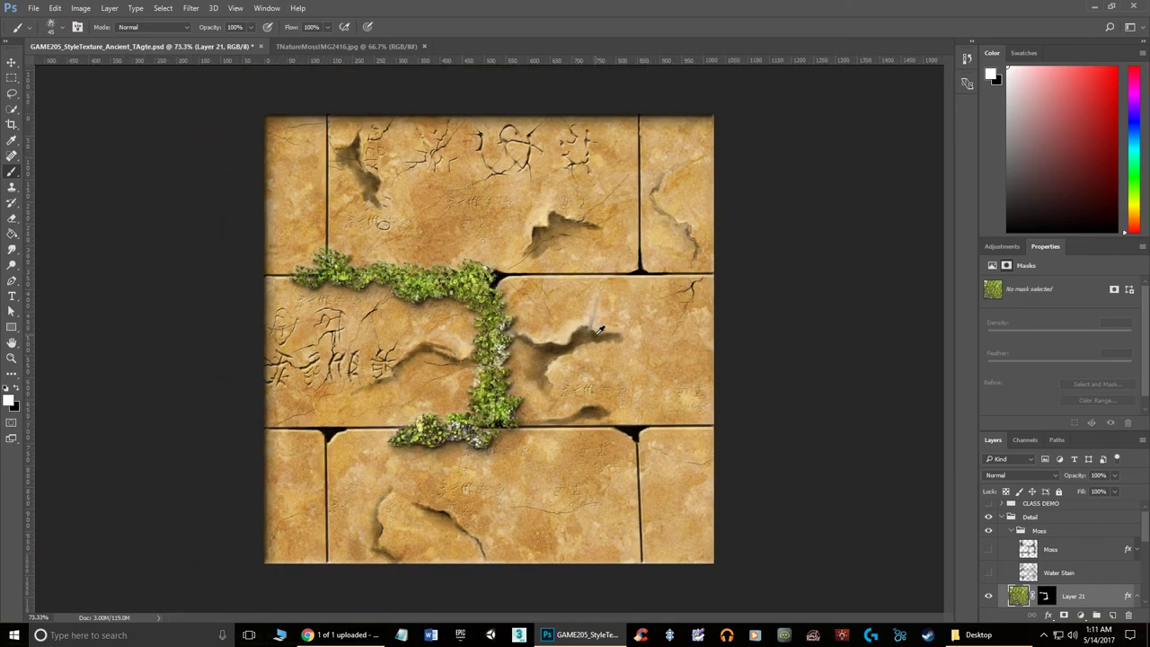
scroll(727, 371, "up", 2)
left_click(1114, 475)
left_click_drag(1119, 493, 1107, 496)
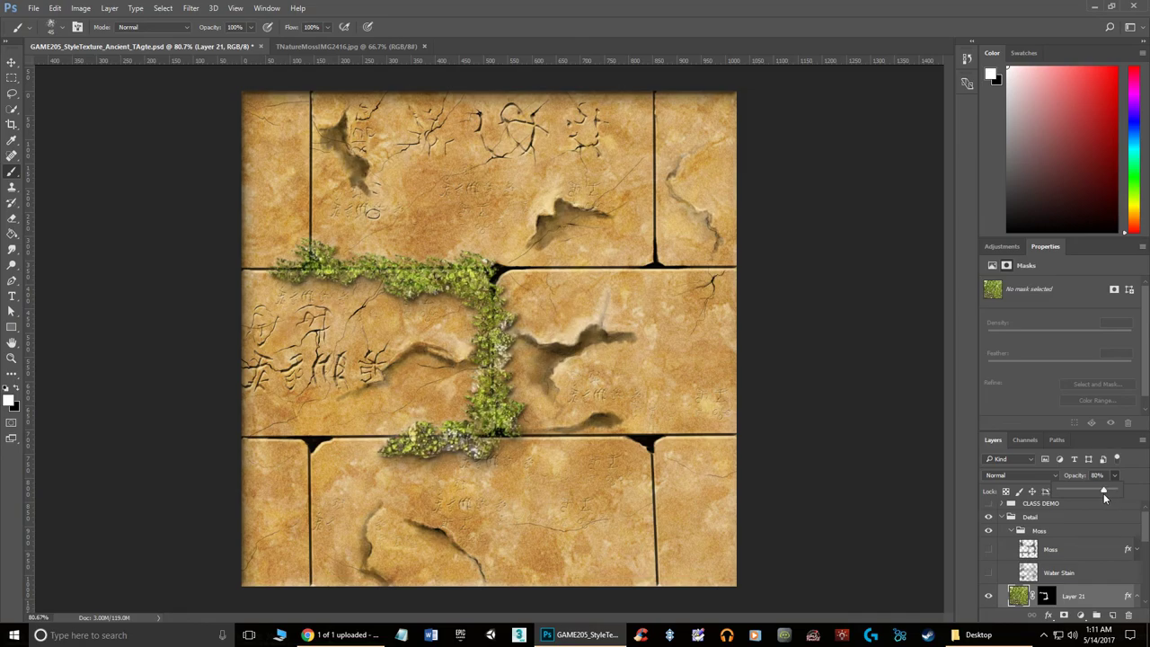
mouse_move(1089, 494)
left_mouse_down()
mouse_move(1134, 507)
mouse_move(1107, 496)
left_mouse_up()
Collapse the Detail group and hide it, leaving the plain stone base
scroll(1019, 555, "down", 3)
scroll(1030, 566, "up", 3)
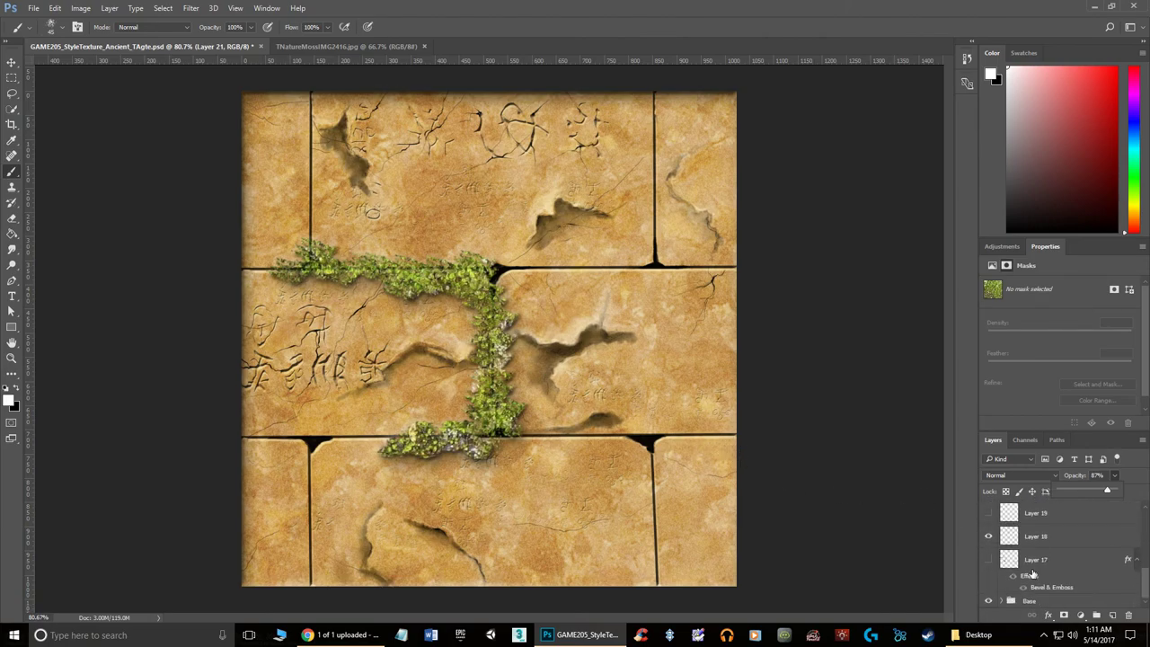
scroll(1021, 573, "up", 2)
left_click(1004, 515)
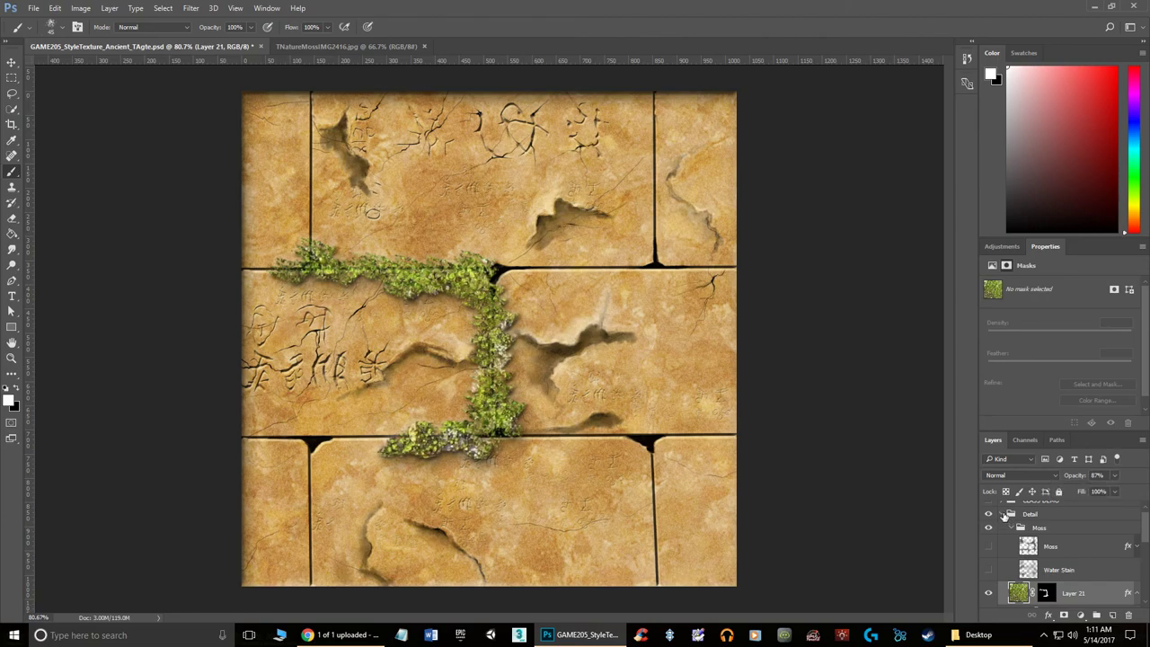
left_click(1009, 514)
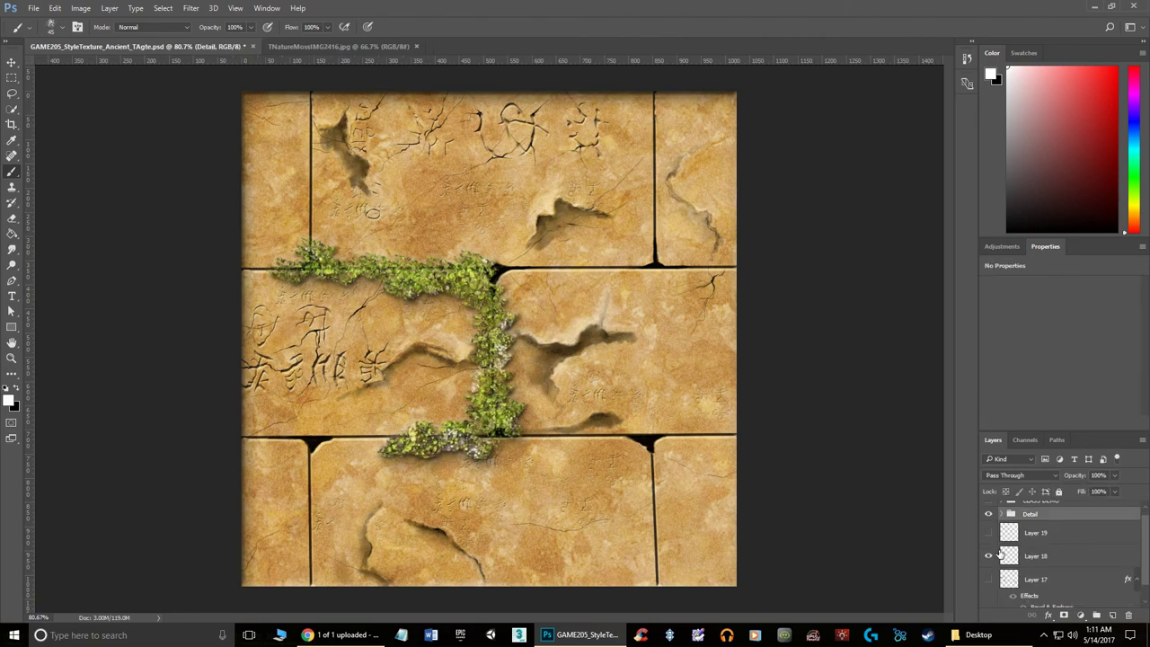
scroll(997, 548, "up", 1)
left_click(989, 524)
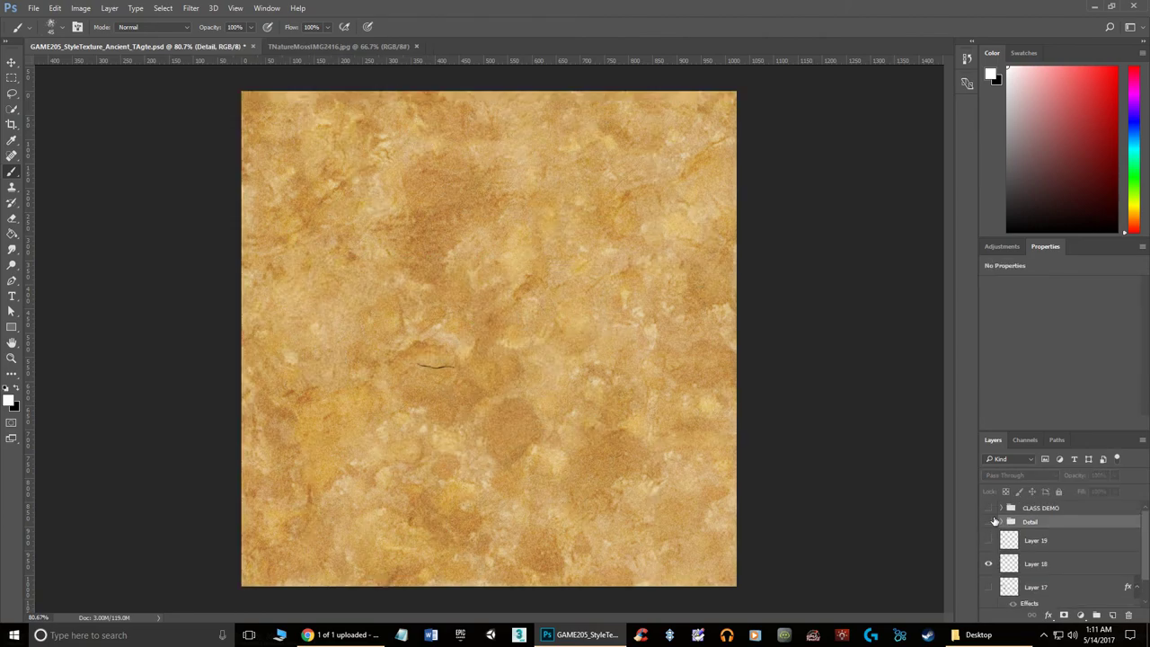
Expand the CLASS DEMO group, make its Engraving group visible and expand it
left_click(1002, 508)
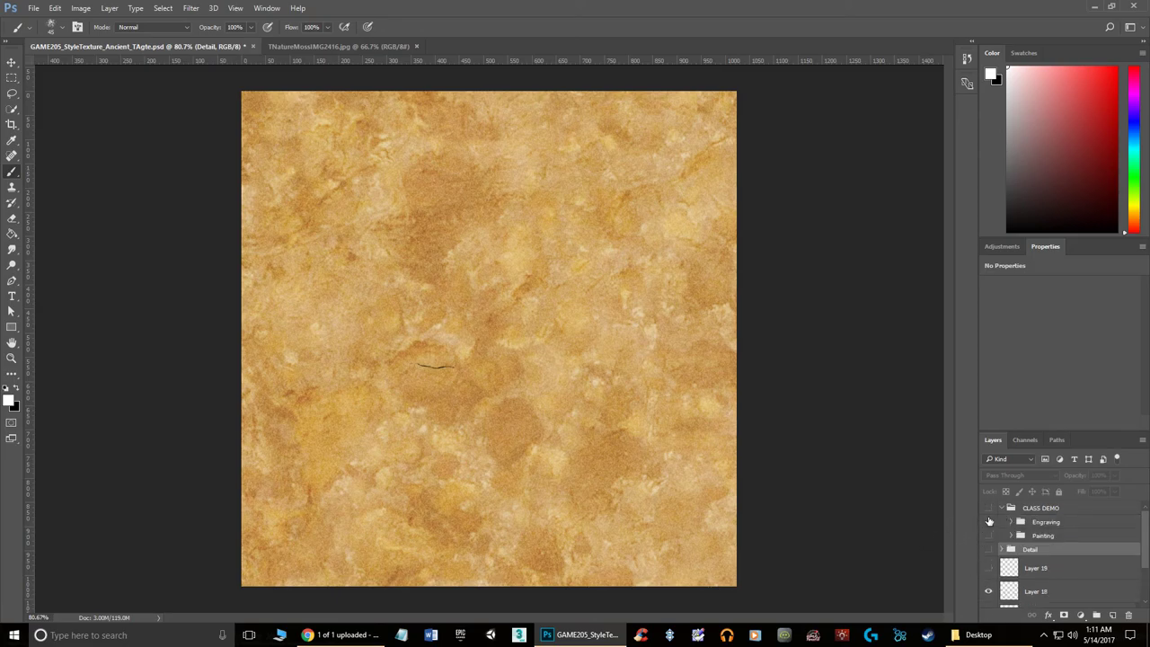
left_click(989, 522)
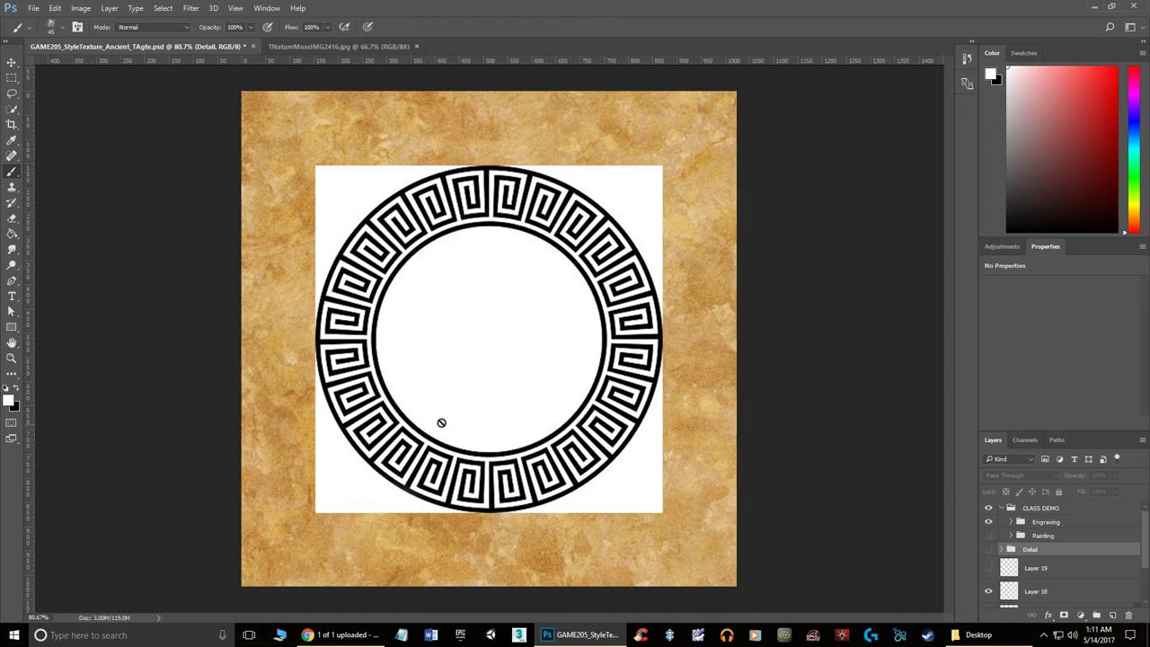
left_click(1012, 523)
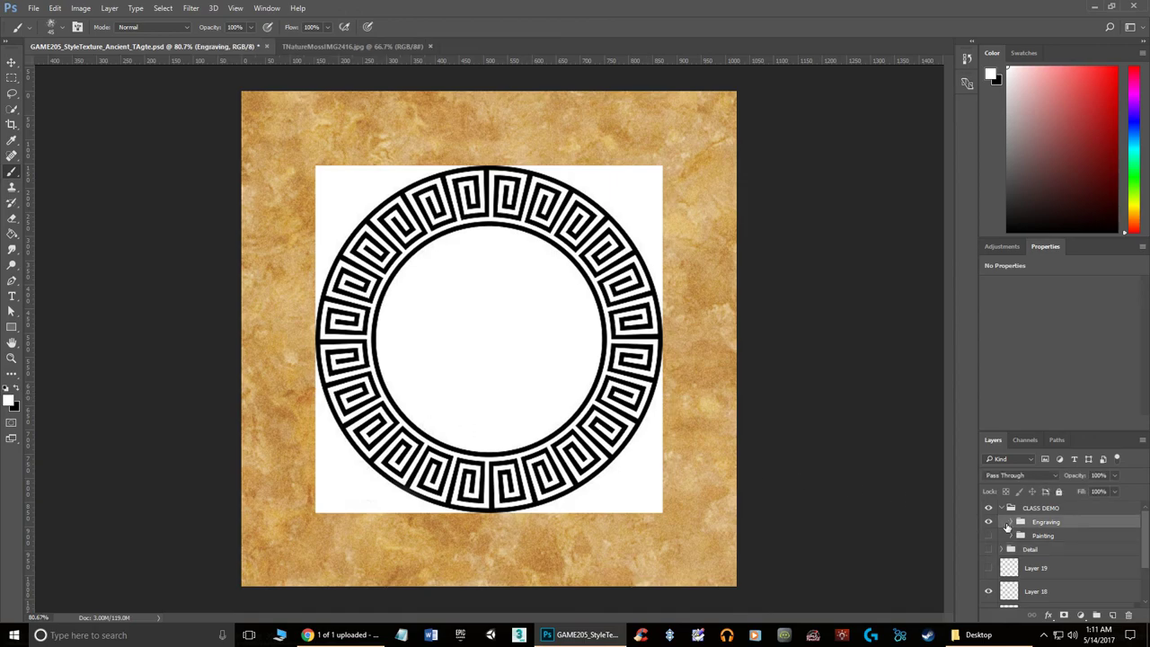
left_click(1009, 523)
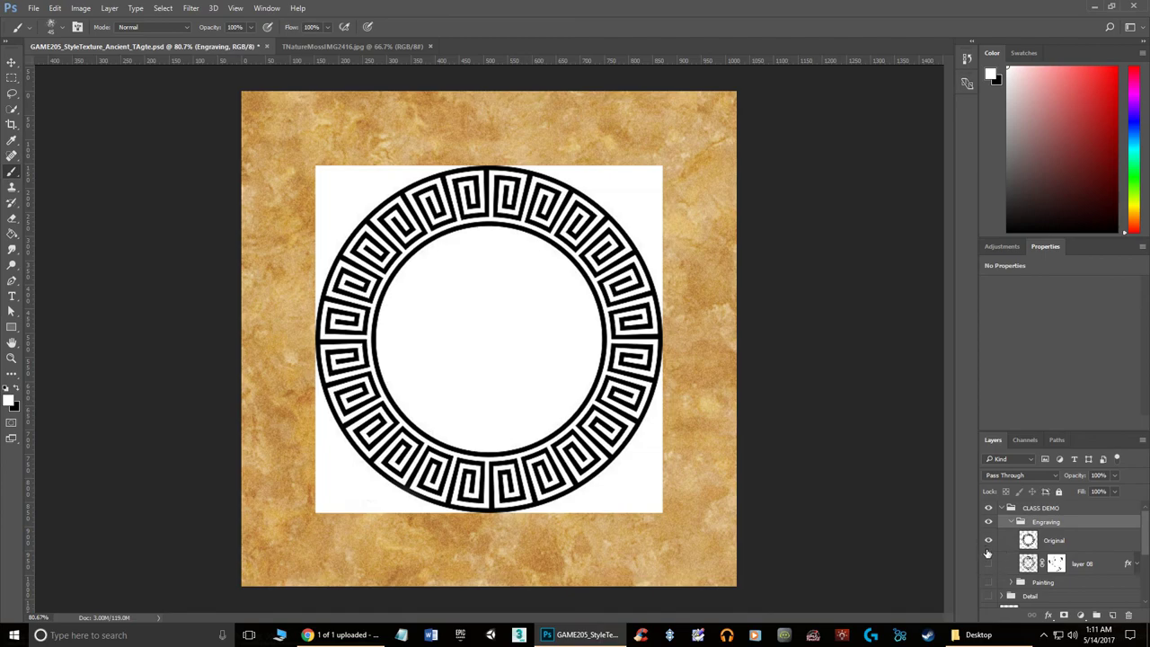
Compare the finished engraving on layer 08 with the Original ring artwork, leaving only Original visible
left_click(988, 564)
left_click(988, 540)
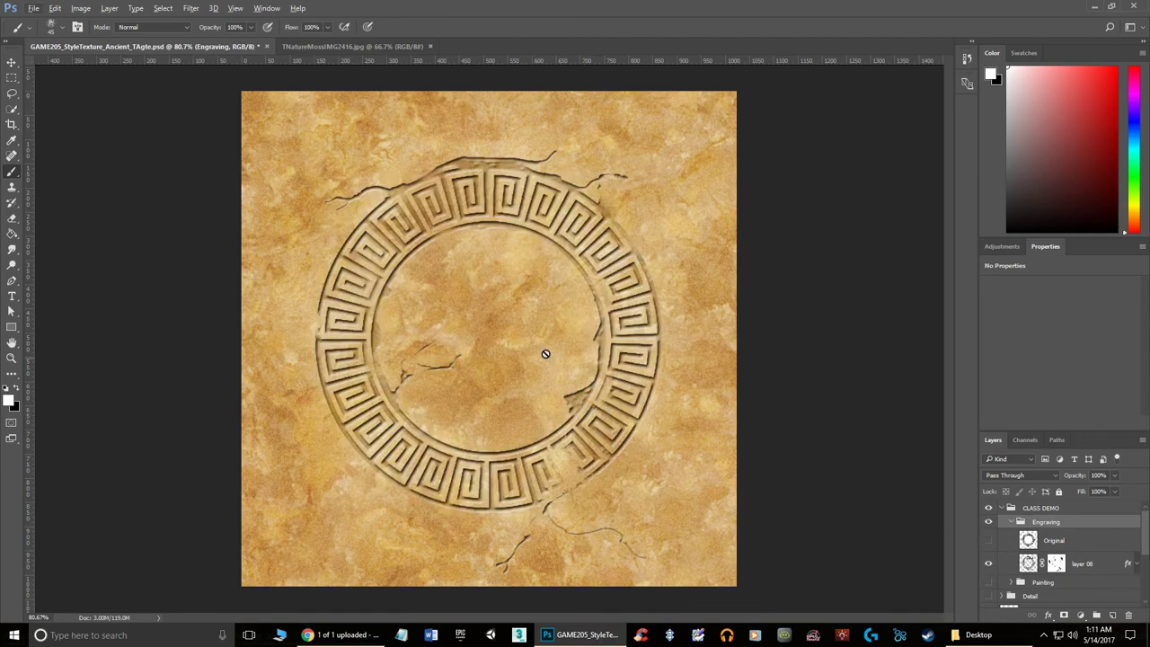
left_click(988, 540)
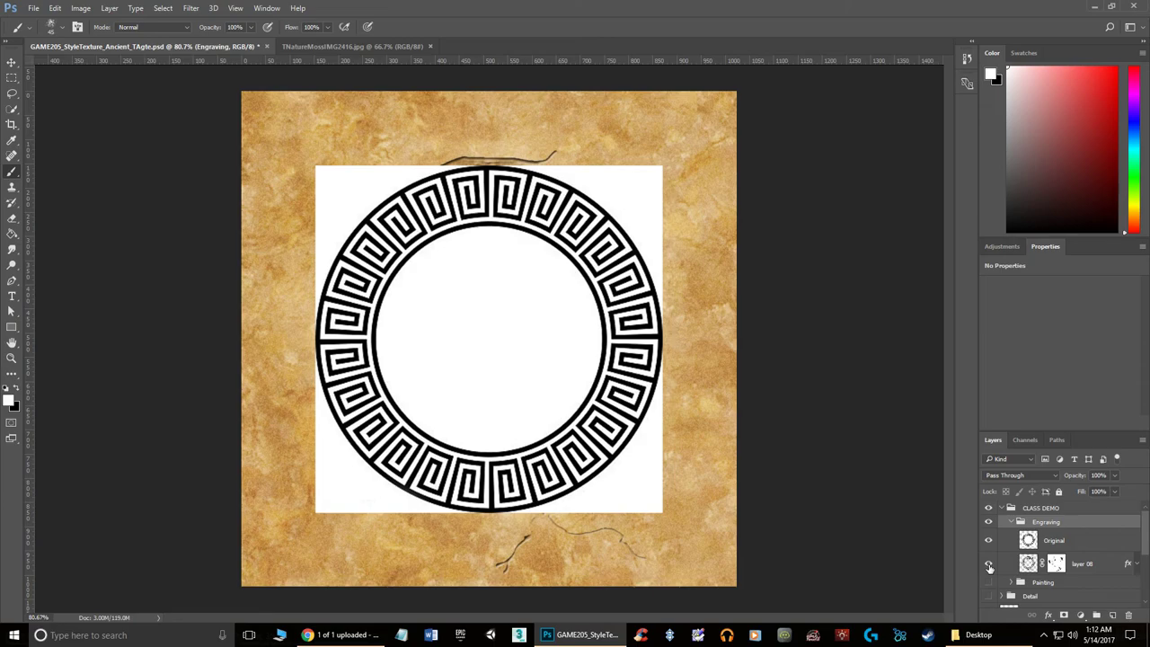
left_click(989, 565)
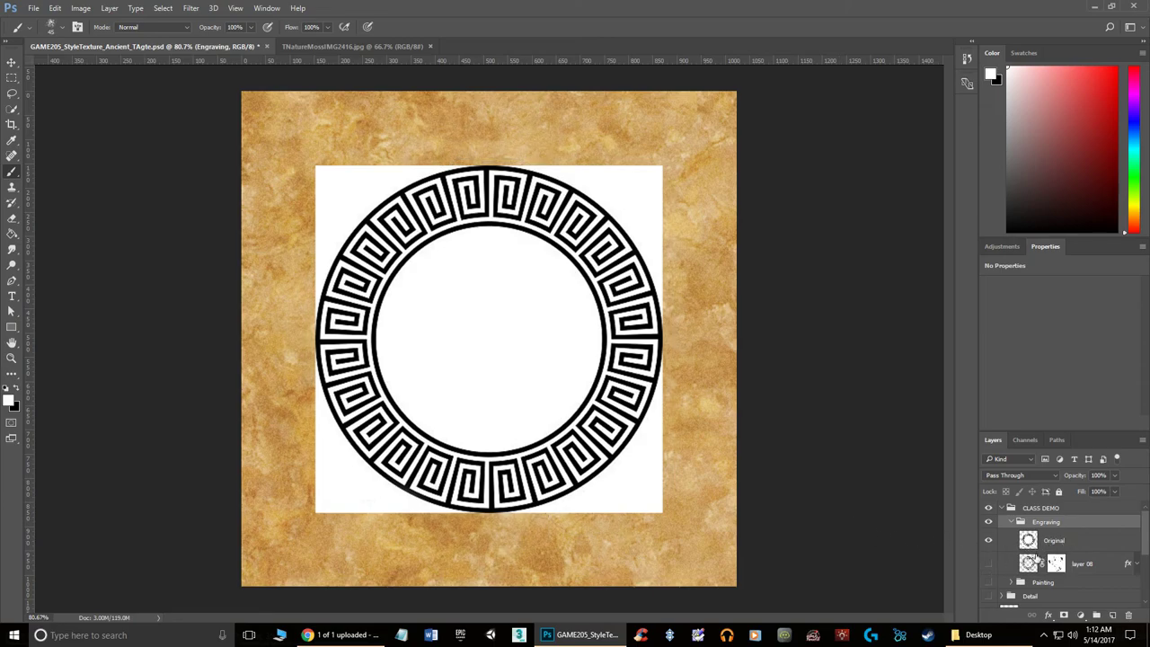
Remove all white from the Original layer using a non-contiguous Magic Wand selection, keeping the black Greek key ring, and deselect
left_click(1076, 541)
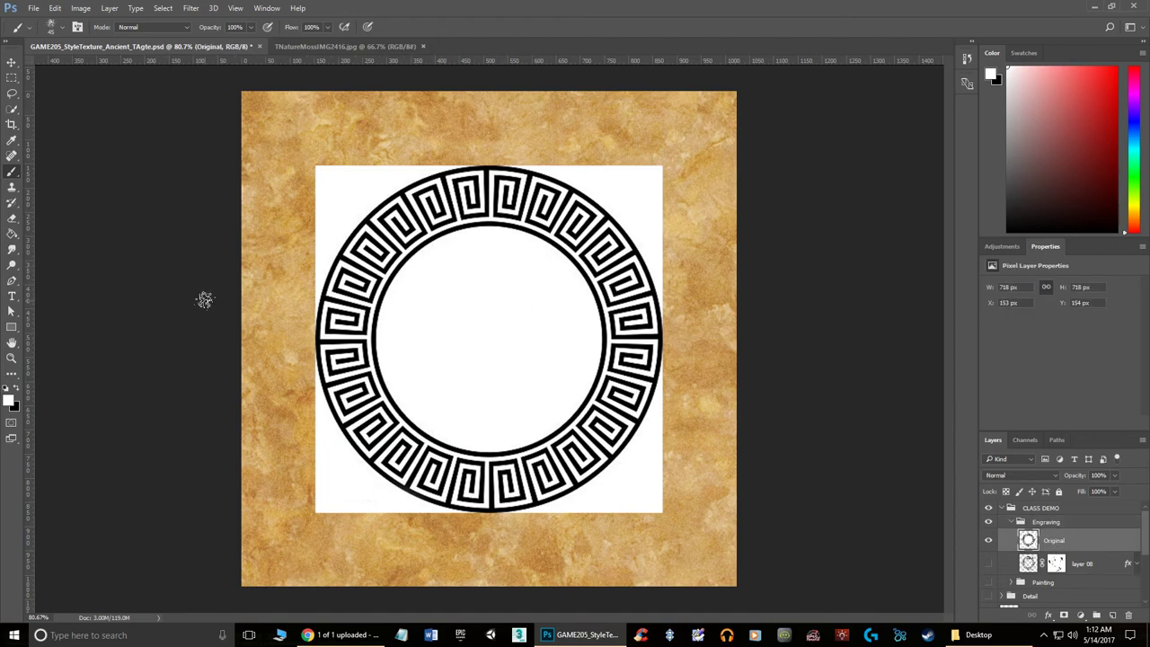
right_click(11, 113)
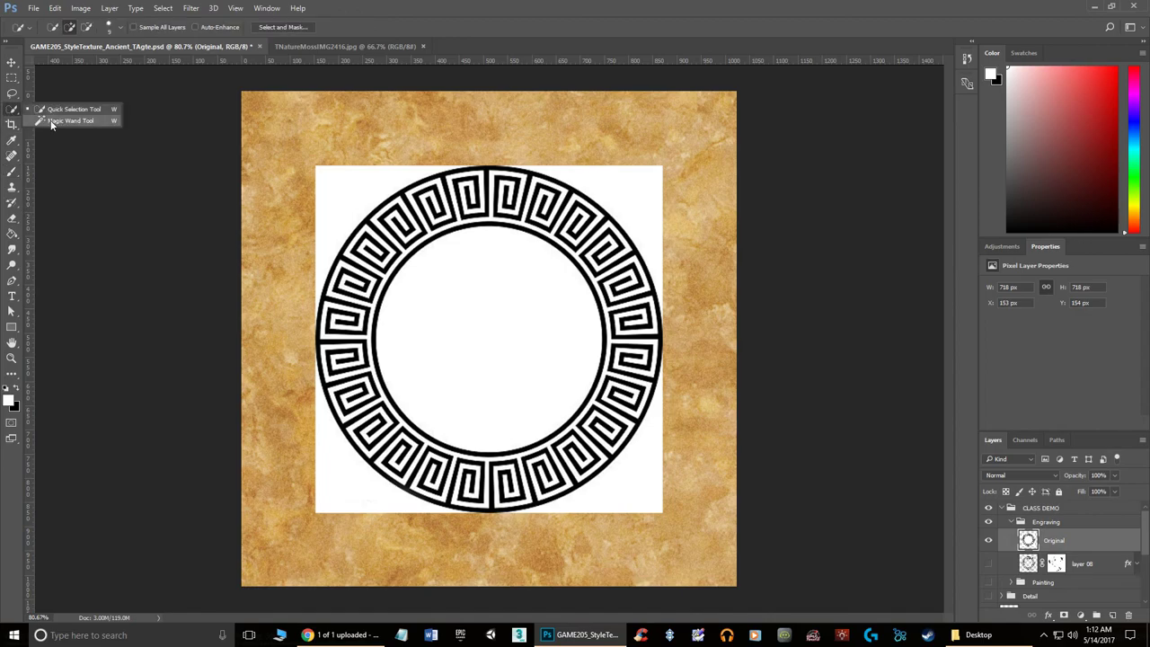
left_click(51, 121)
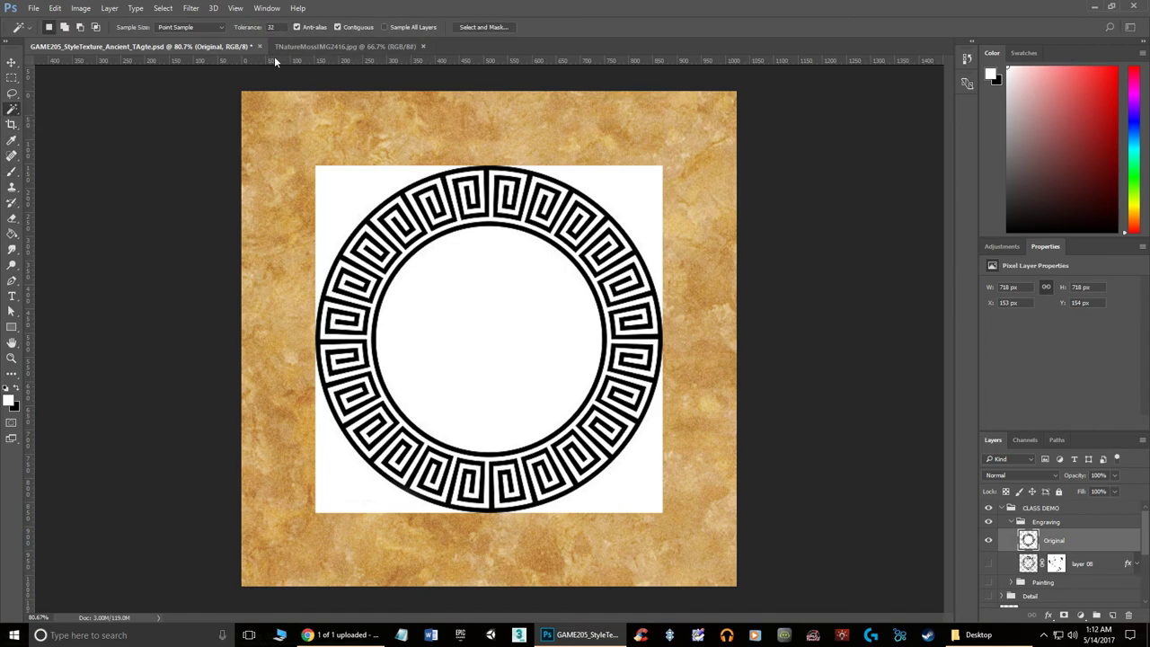
left_click(339, 27)
left_click(478, 281)
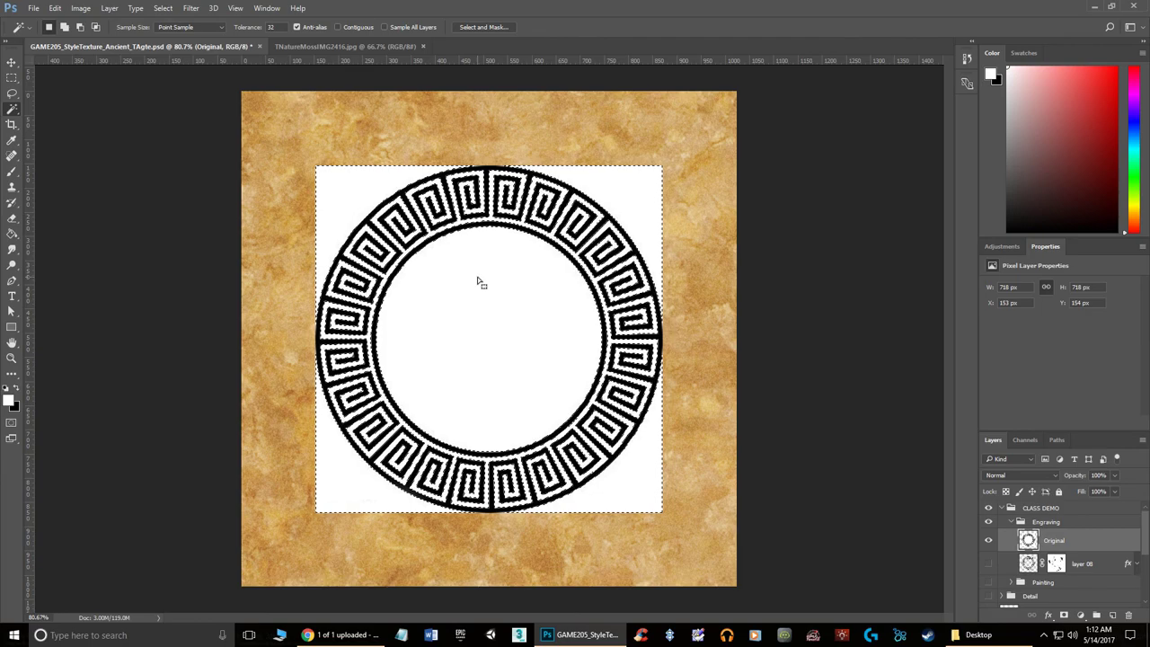
key("Delete")
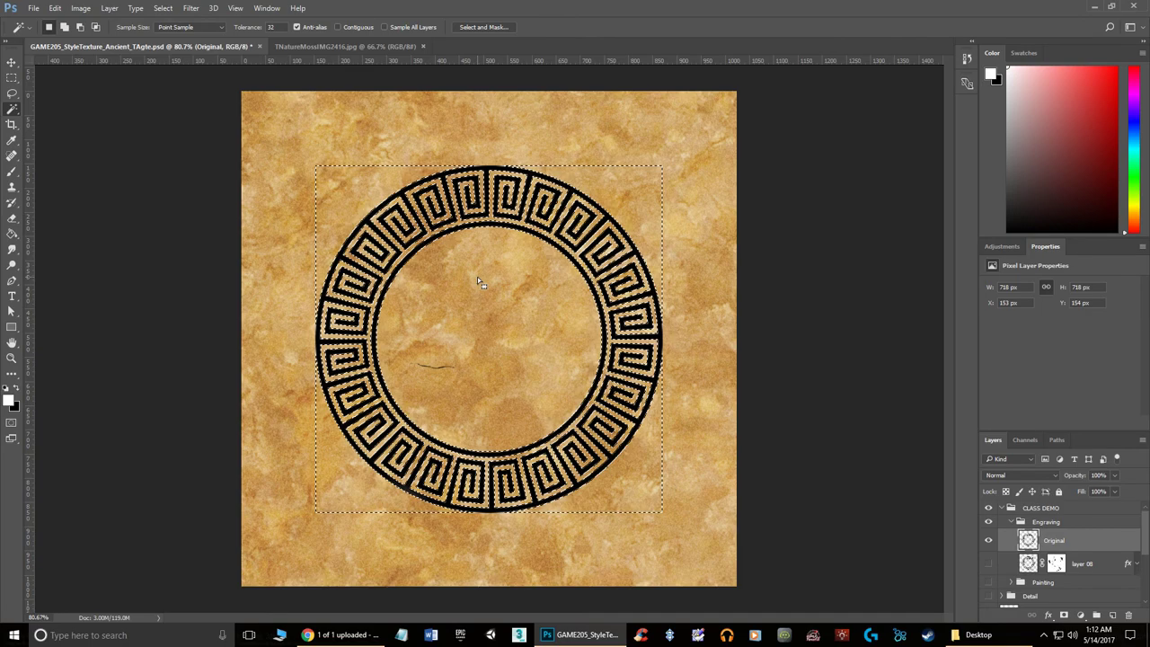
key("ctrl+d")
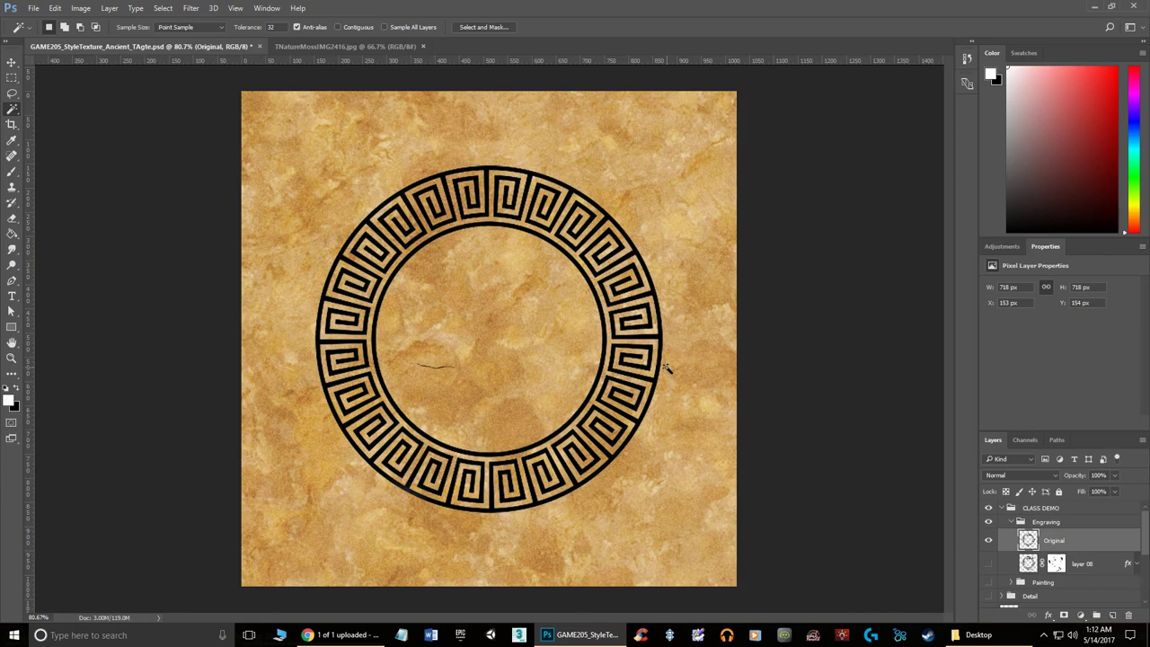
Add an Outer Bevel effect to the Original ring layer with direction Down and size 6 px
double_click(1091, 542)
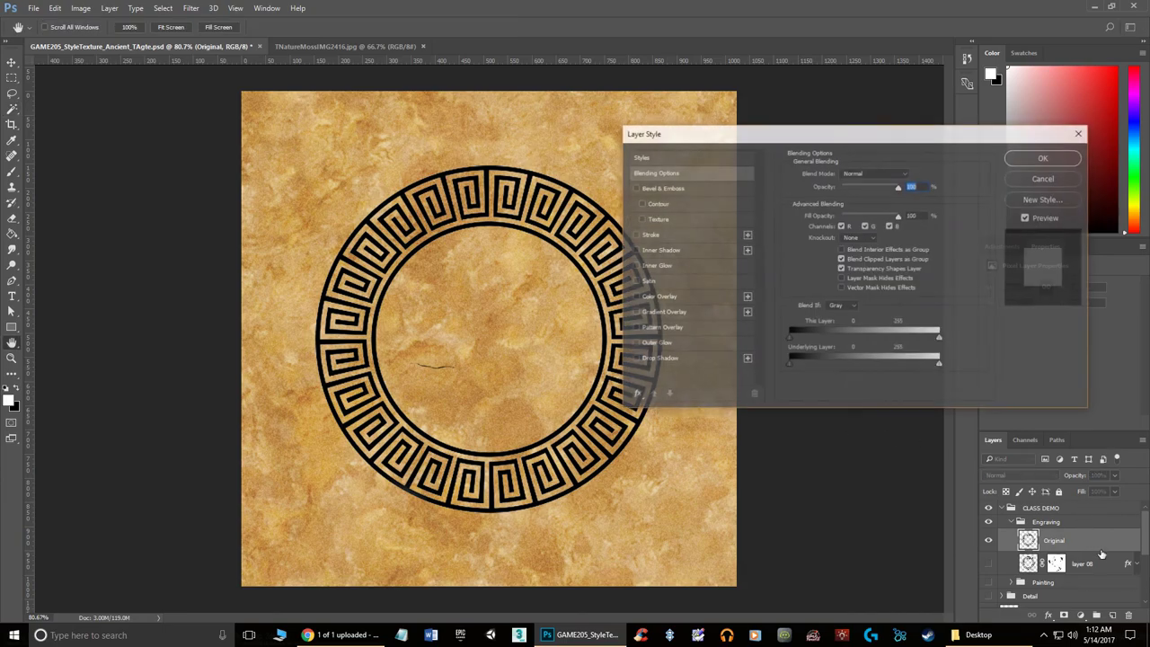
left_click(655, 188)
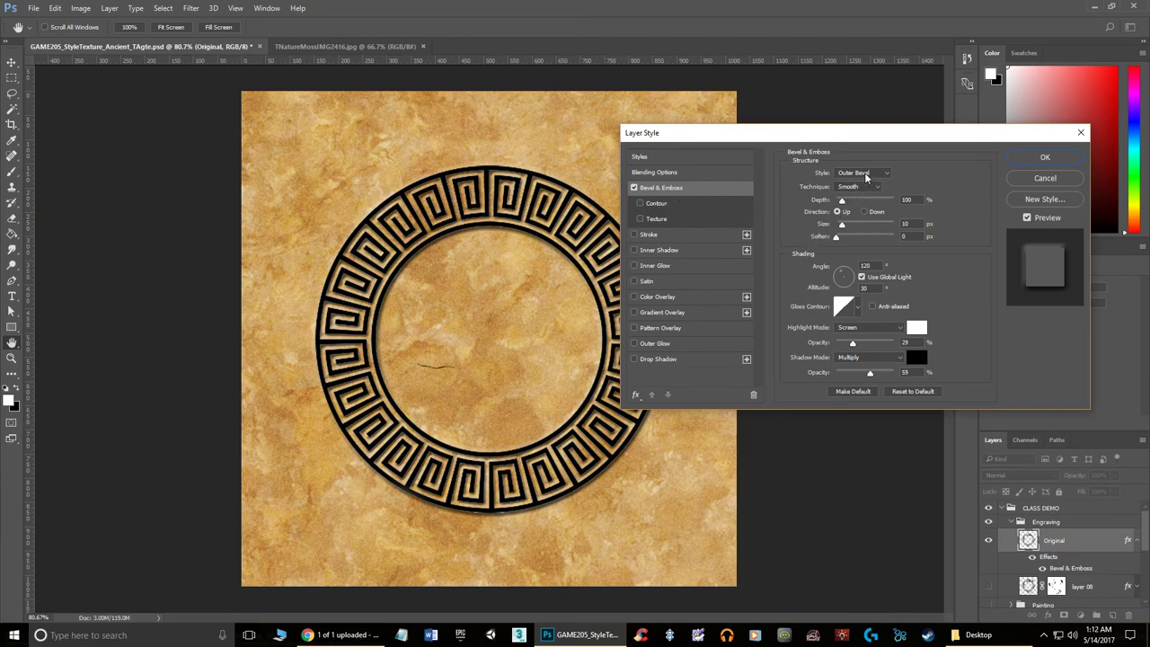
left_click(865, 212)
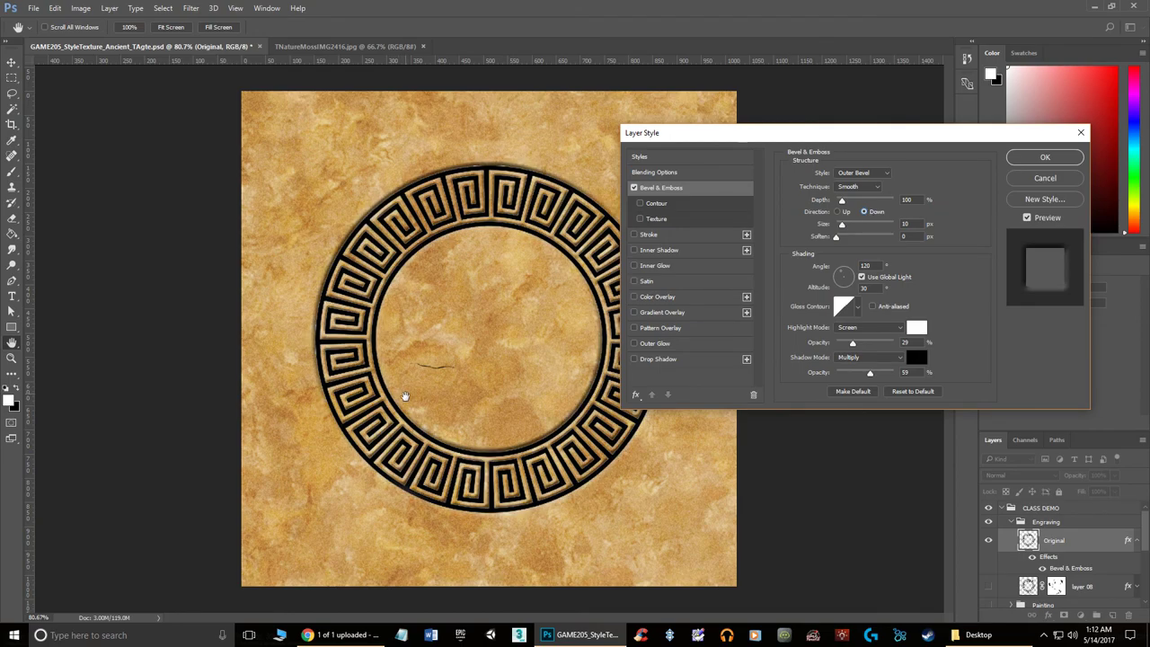
left_click_drag(842, 225, 839, 225)
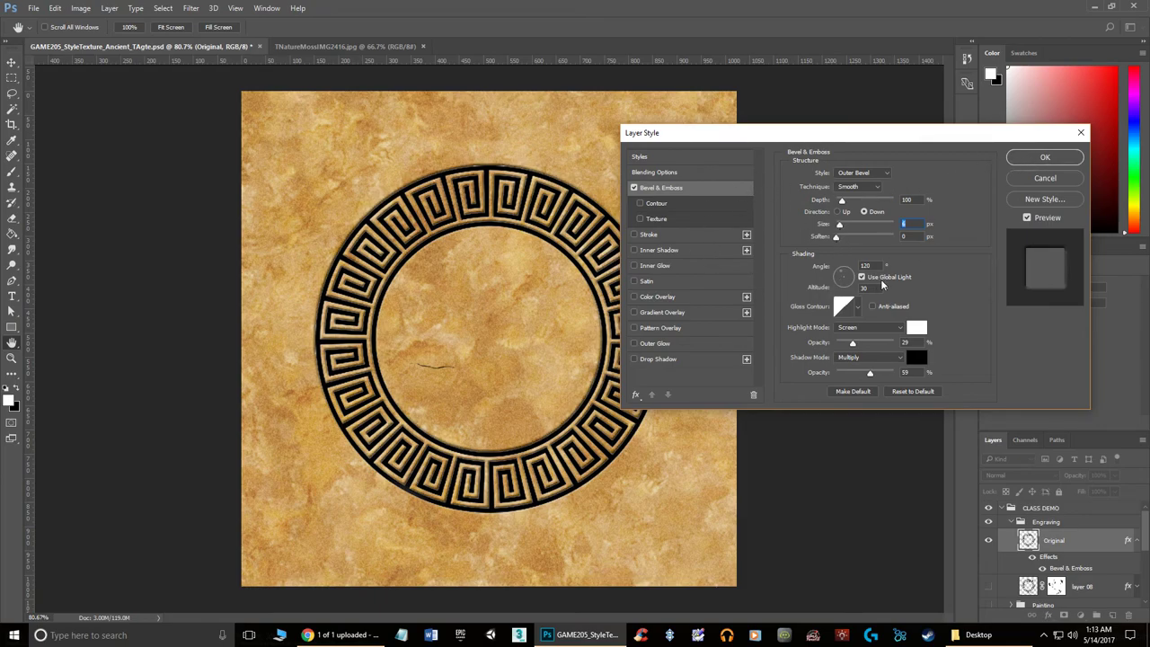
left_click(1045, 157)
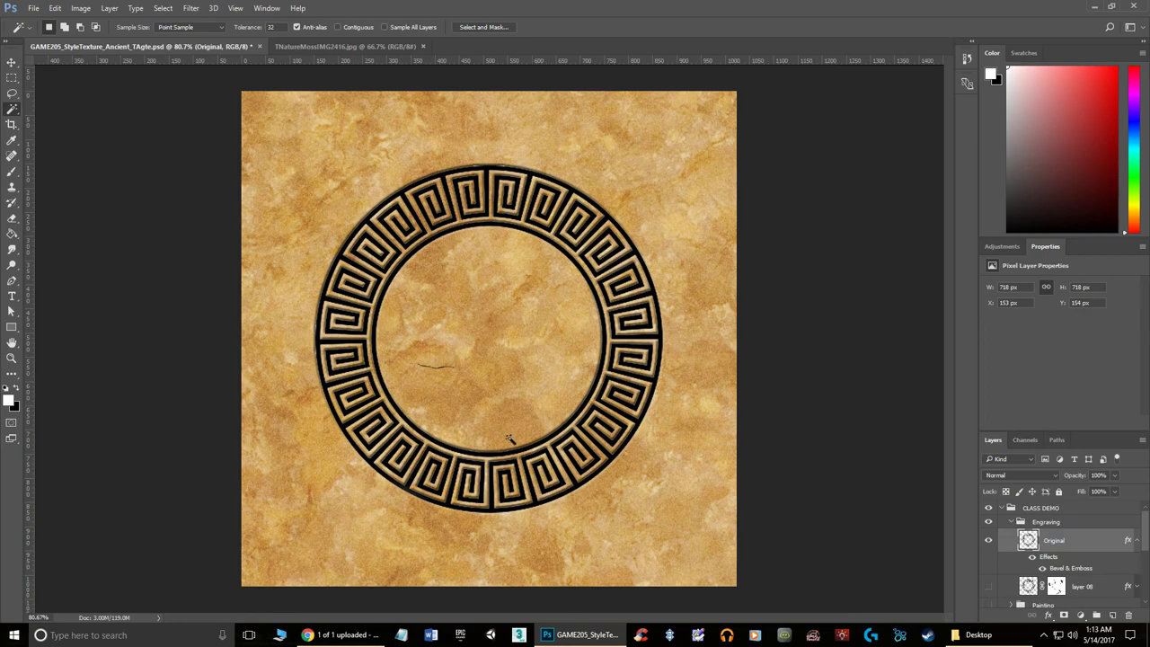
Lower the Original ring layer's Fill to 16% so the stone shows through the engraving
left_click(1114, 476)
left_click_drag(1118, 491, 1066, 514)
left_click(1115, 492)
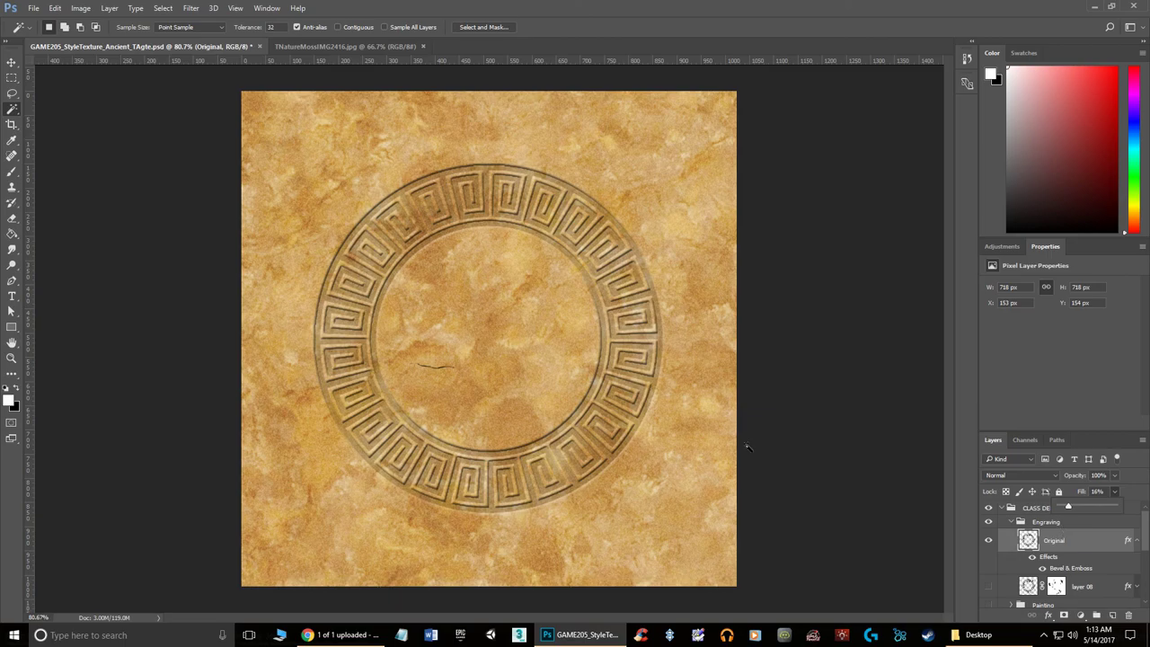
Choose a rough-edged 24 px brush, test a white crack stroke above the ring, and undo that stroke
left_click(14, 175)
left_click(13, 175)
left_click(64, 31)
double_click(125, 176)
scroll(620, 160, "up", 2)
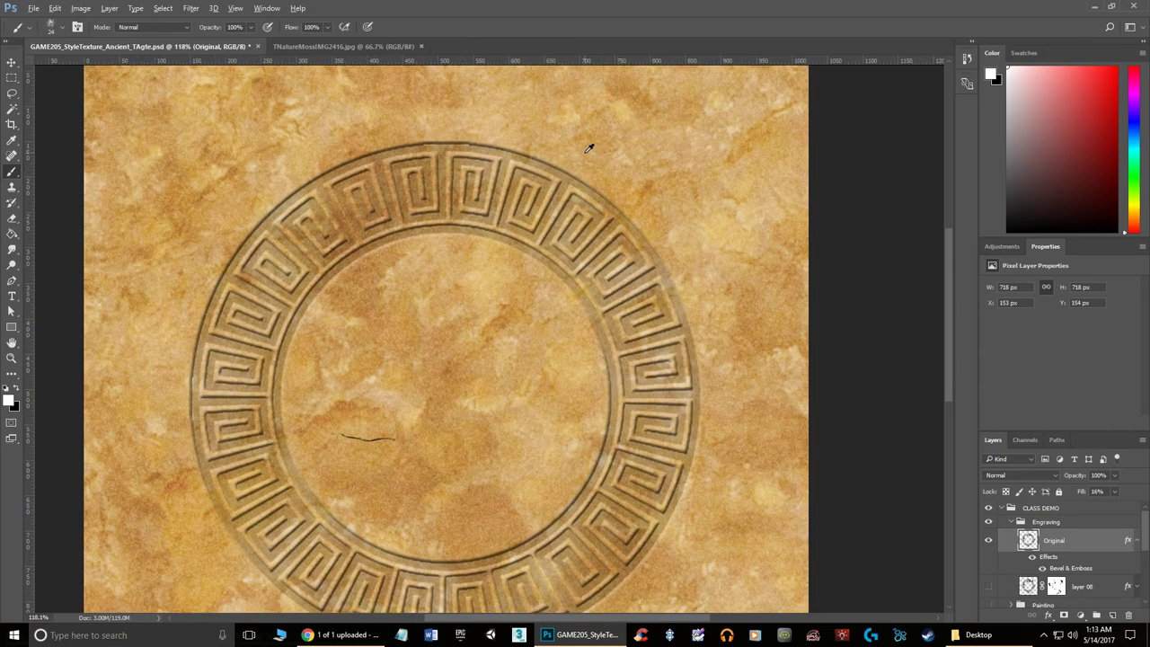
scroll(589, 149, "up", 1)
mouse_move(551, 225)
left_mouse_down()
mouse_move(537, 228)
mouse_move(568, 203)
left_mouse_up()
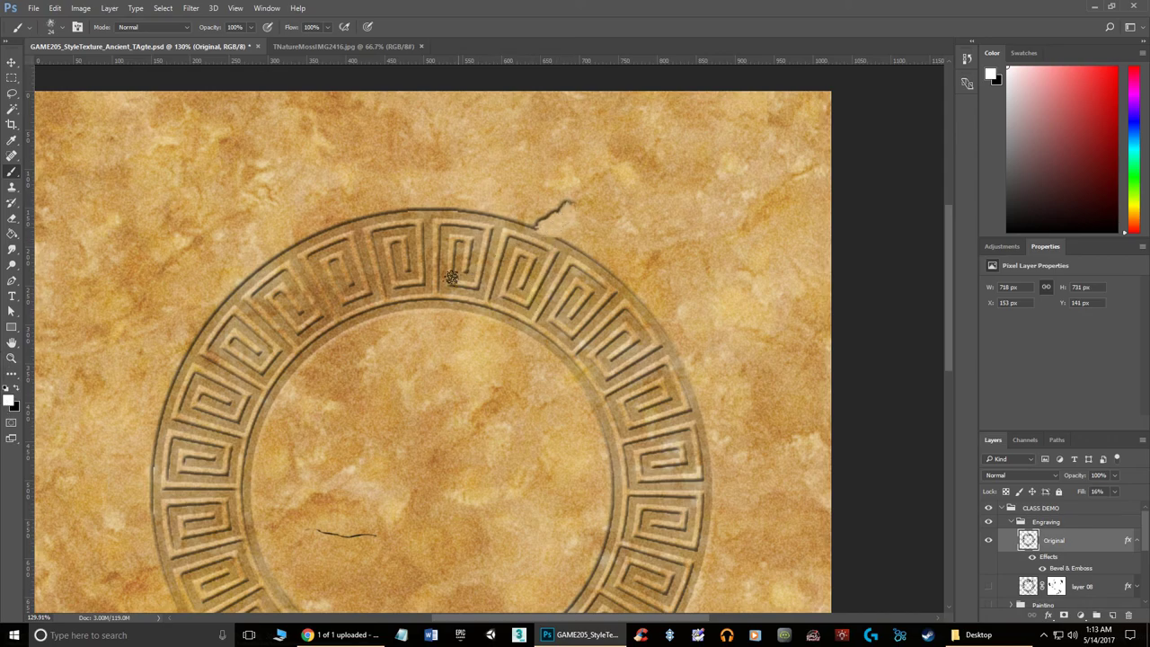
key("ctrl+z")
Paint a black crack outward from the ring's upper right edge with a progressively smaller brush, and taper its tip with the Eraser
left_click(19, 390)
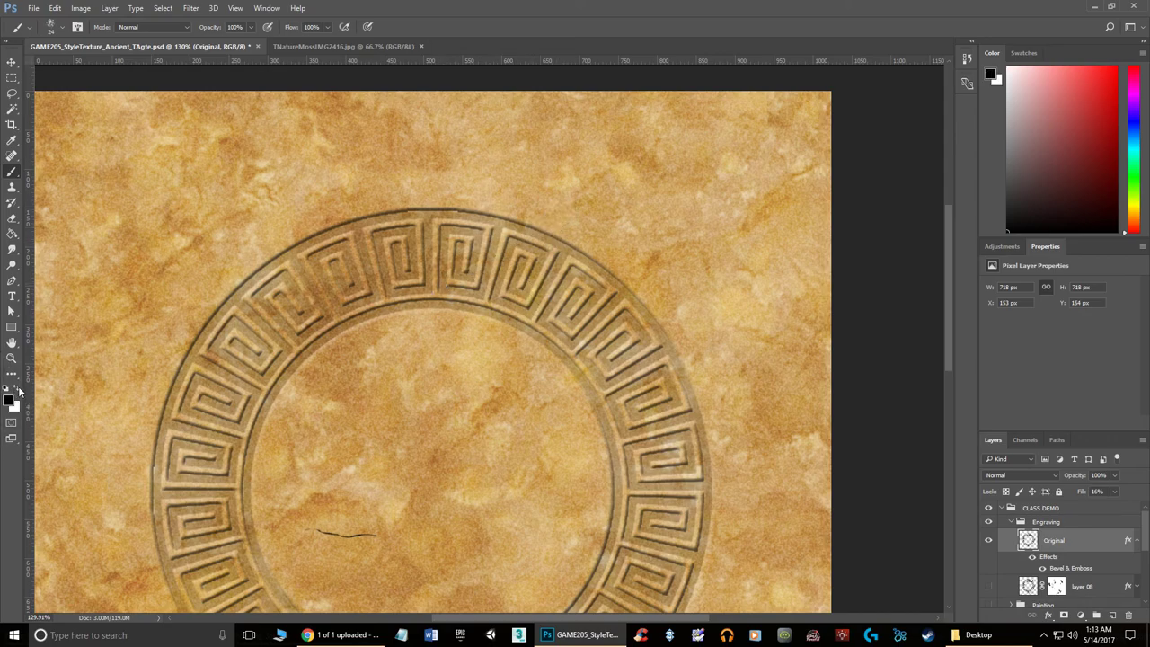
mouse_move(564, 232)
left_mouse_down()
mouse_move(586, 202)
mouse_move(573, 251)
mouse_move(596, 176)
left_mouse_up()
key("bracketleft")
key("bracketleft")
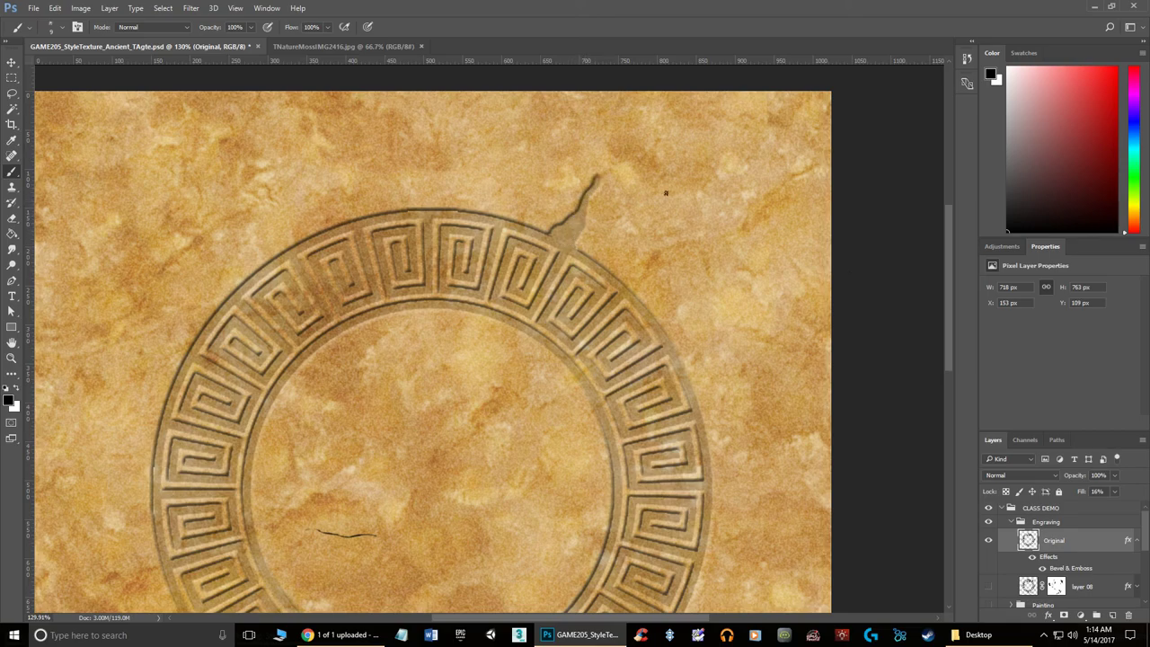
left_click_drag(770, 235, 670, 288)
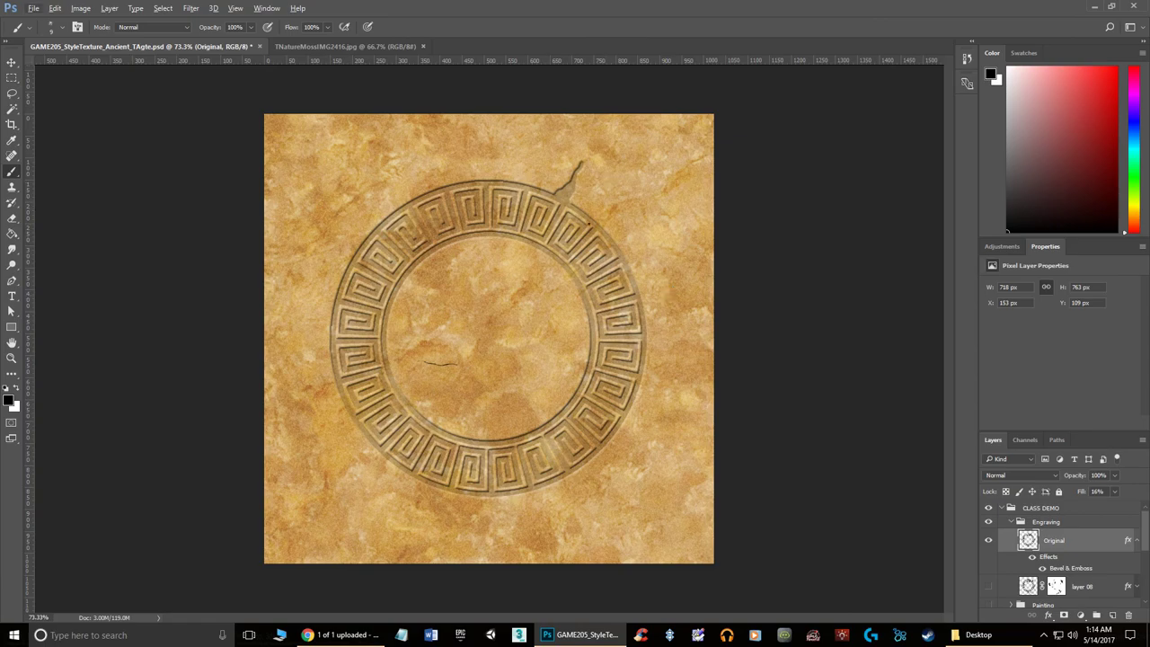
mouse_move(589, 154)
left_mouse_down()
mouse_move(595, 209)
mouse_move(615, 183)
left_mouse_up()
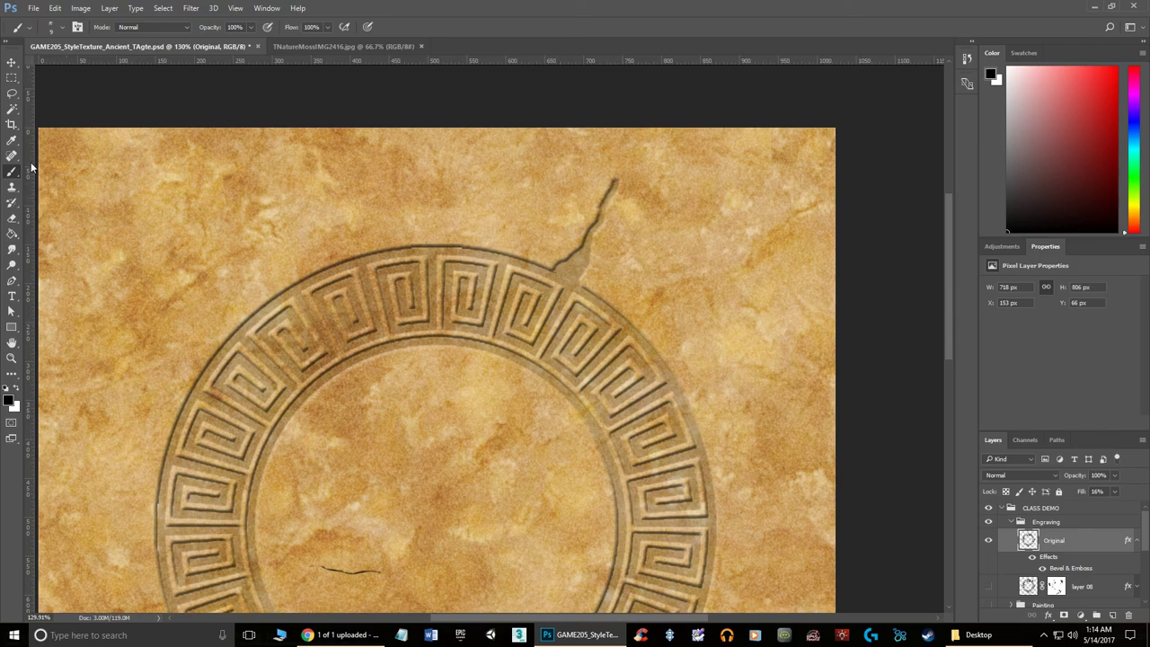
left_click(11, 217)
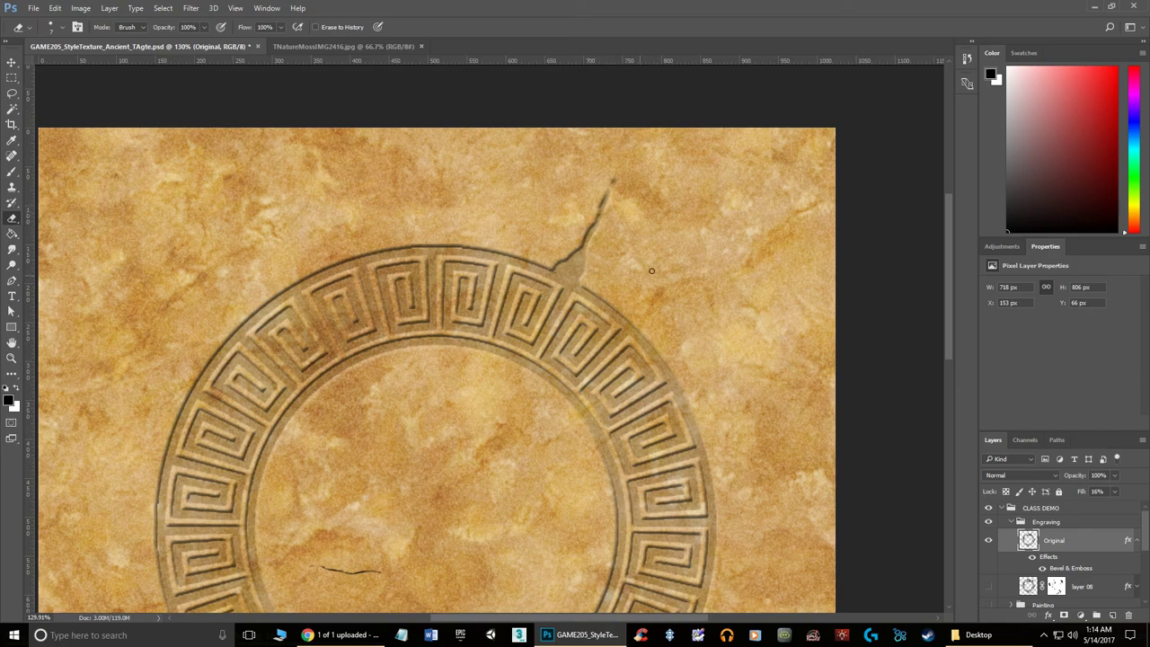
key("ctrl+0")
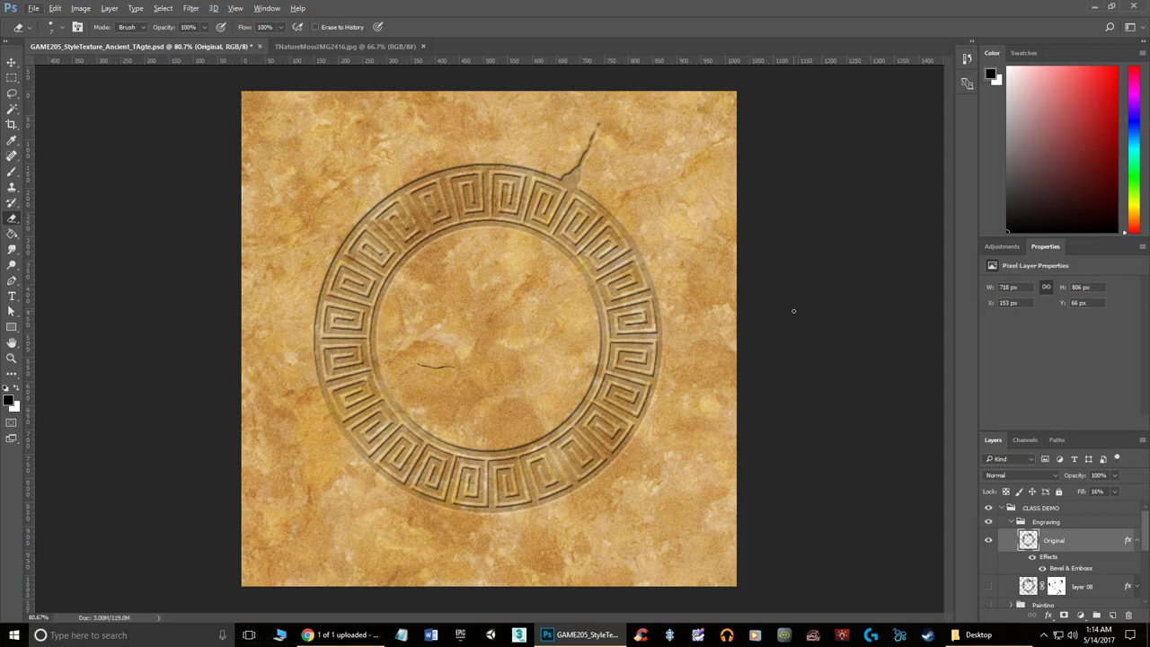
Show the finished engraving on layer 08 instead of Original, and collapse and hide the Engraving group
left_click(988, 540)
left_click(989, 585)
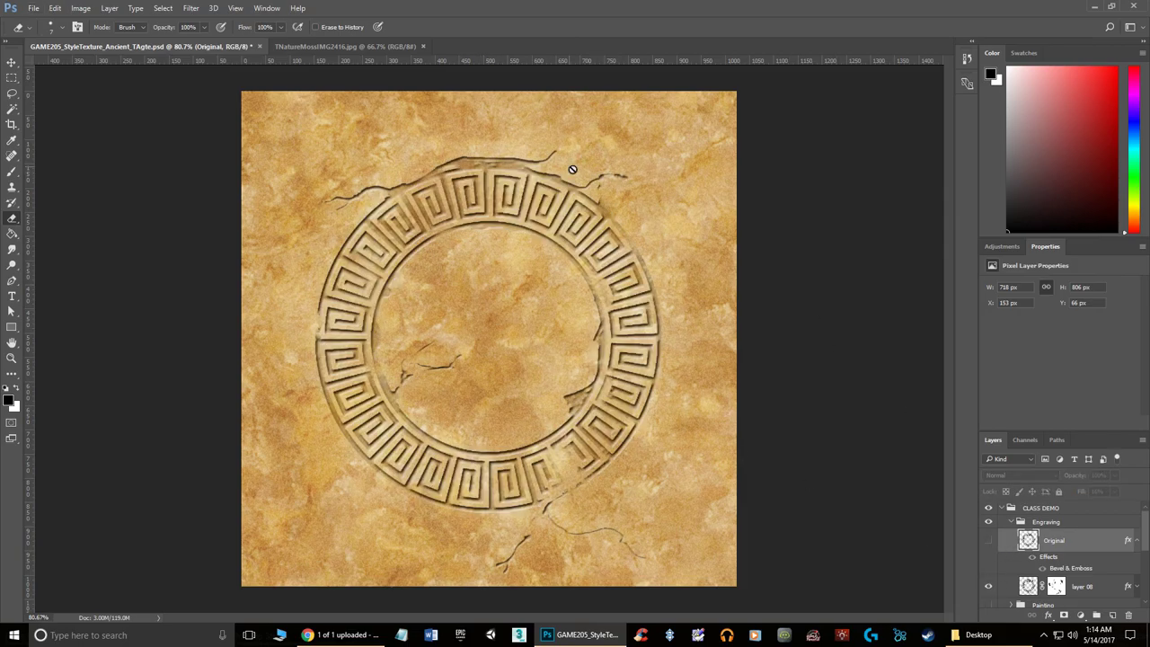
left_click(1011, 522)
left_click(989, 522)
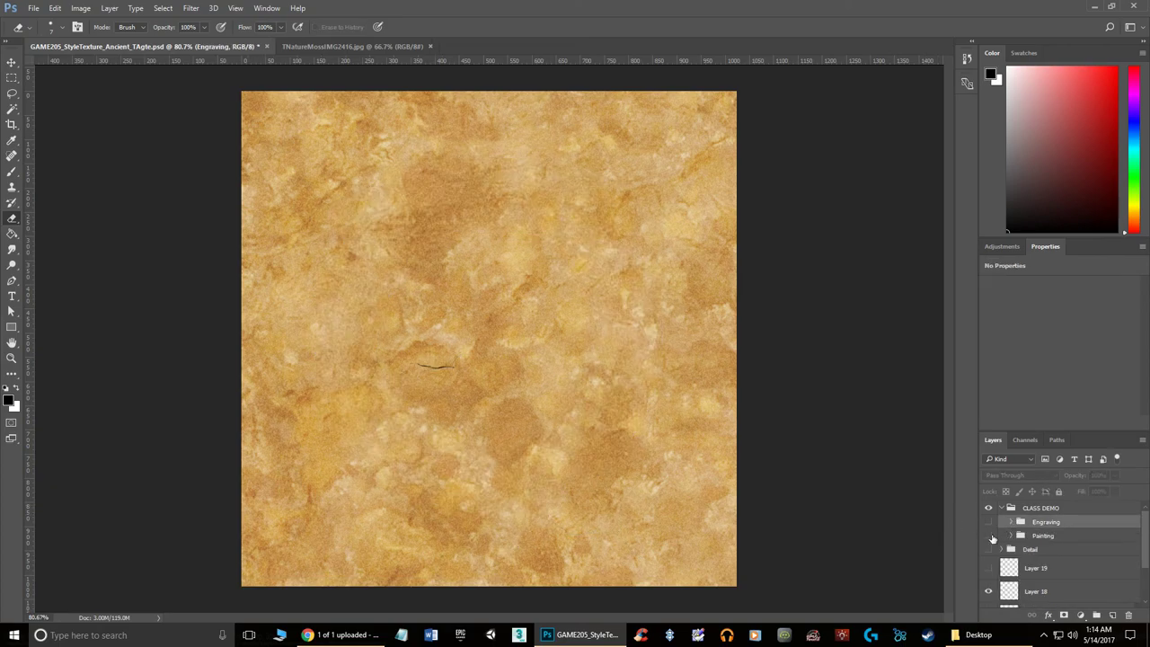
Show and expand the Painting group, compare Original with the finished Layer 16, and leave only Original visible and selected
left_click(989, 536)
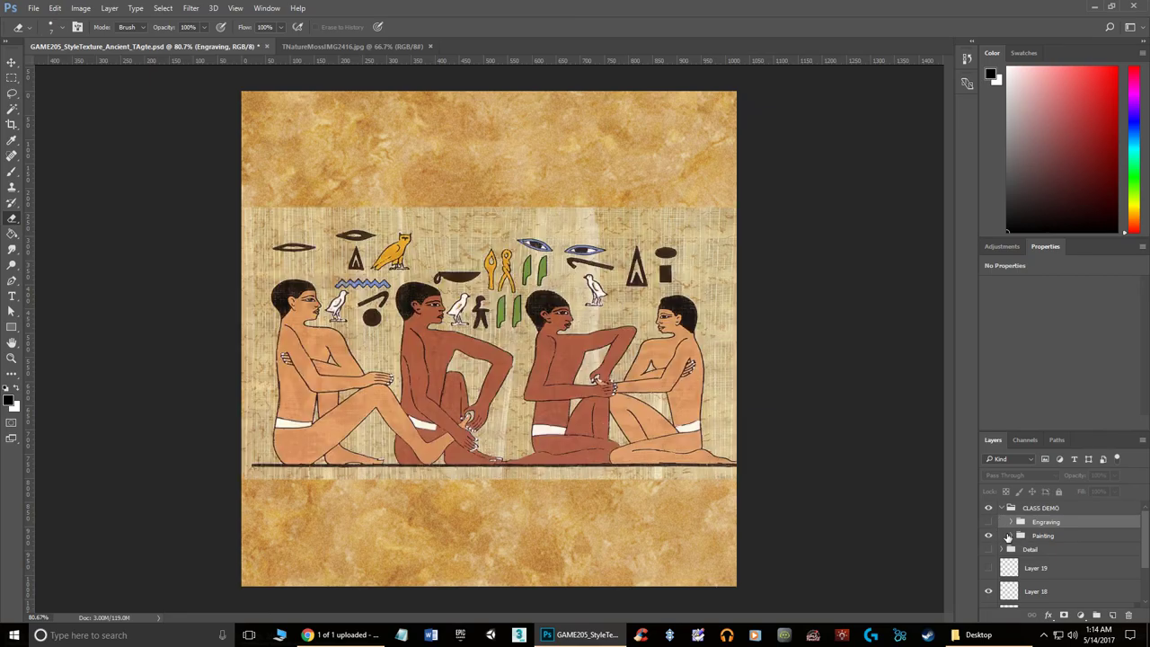
left_click(1012, 536)
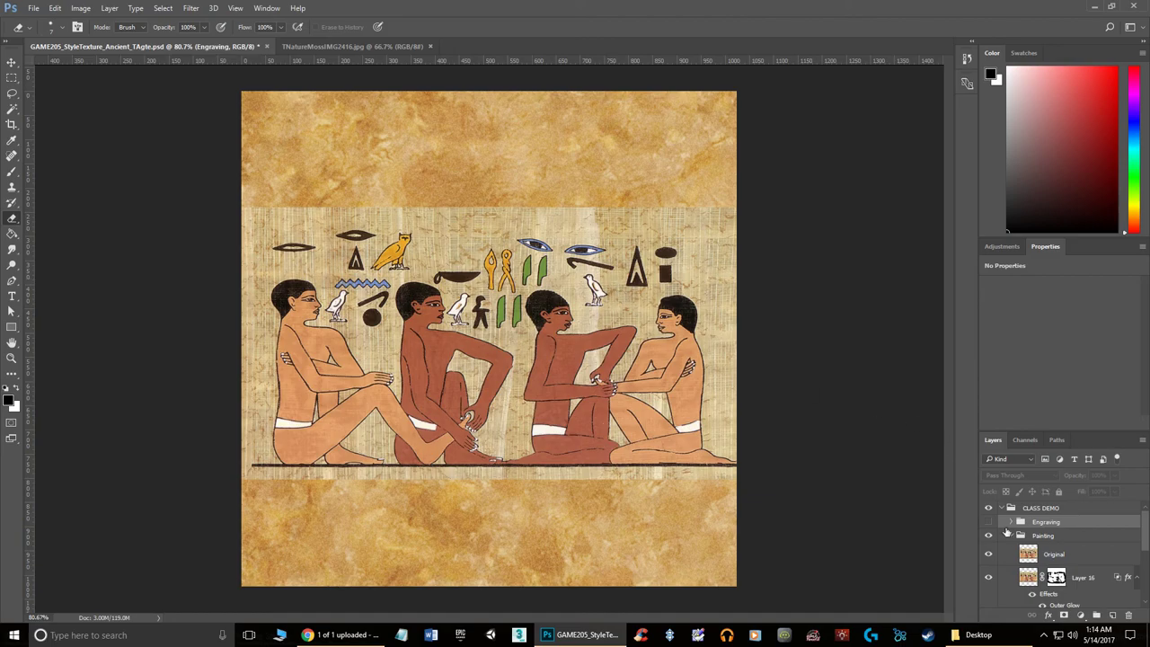
left_click(989, 555)
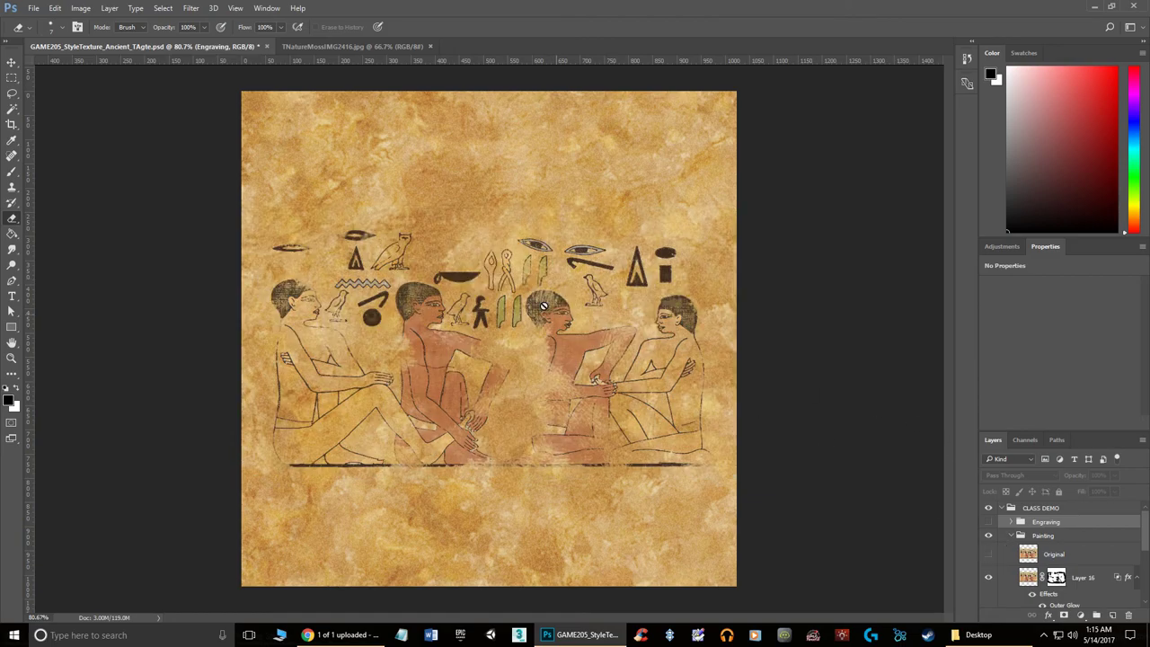
left_click(989, 576)
left_click(989, 554)
left_click(1054, 554)
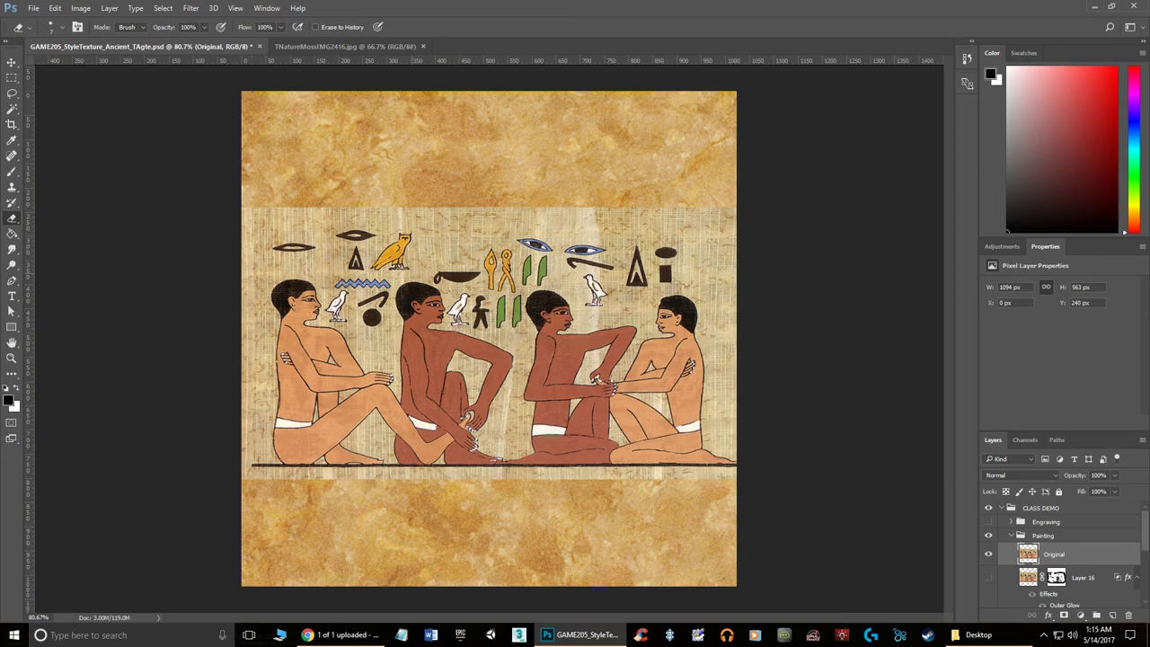
Set the painting's Blend If This Layer white point to 152 to remove the light papyrus background
double_click(1097, 558)
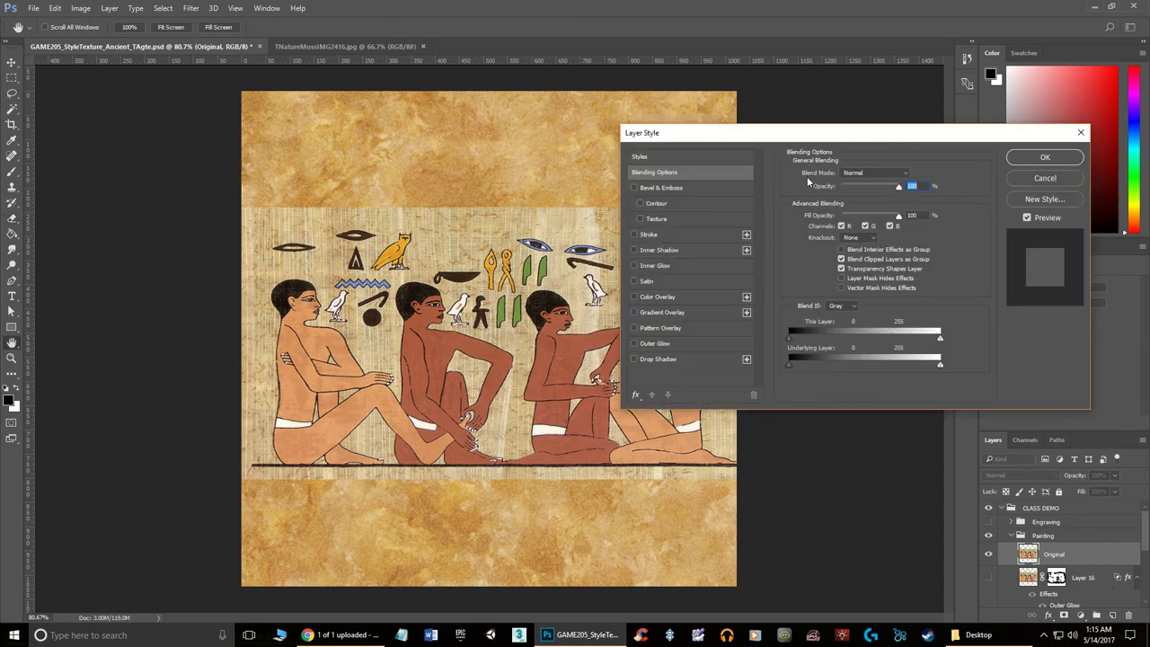
left_click_drag(778, 131, 802, 118)
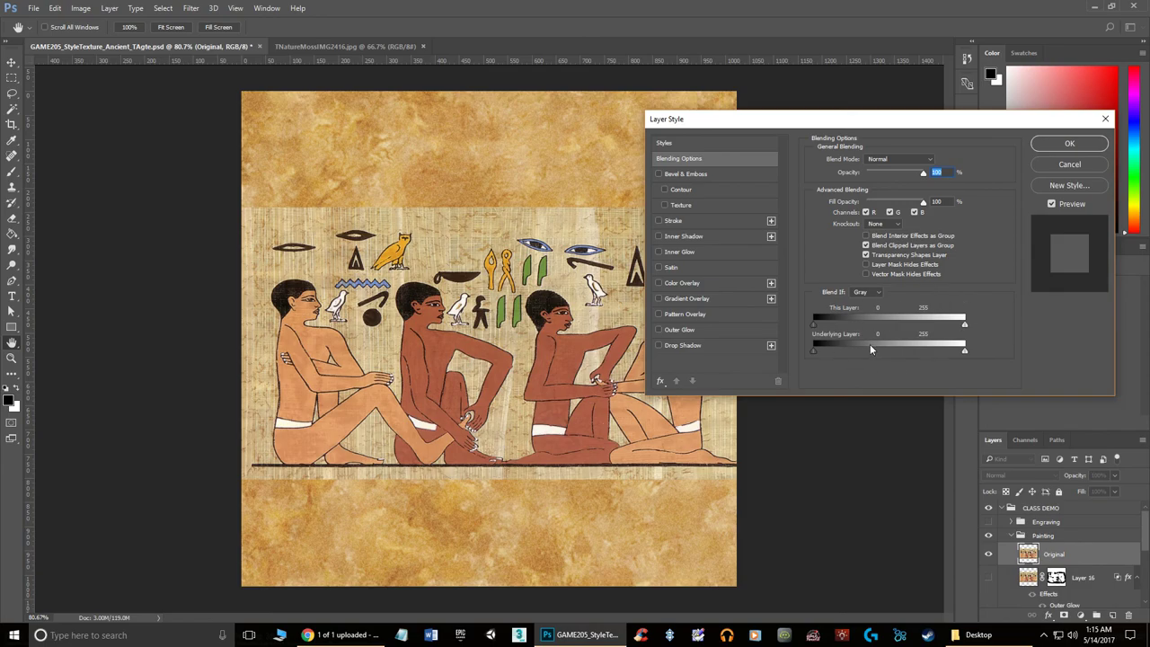
left_click_drag(897, 122, 929, 102)
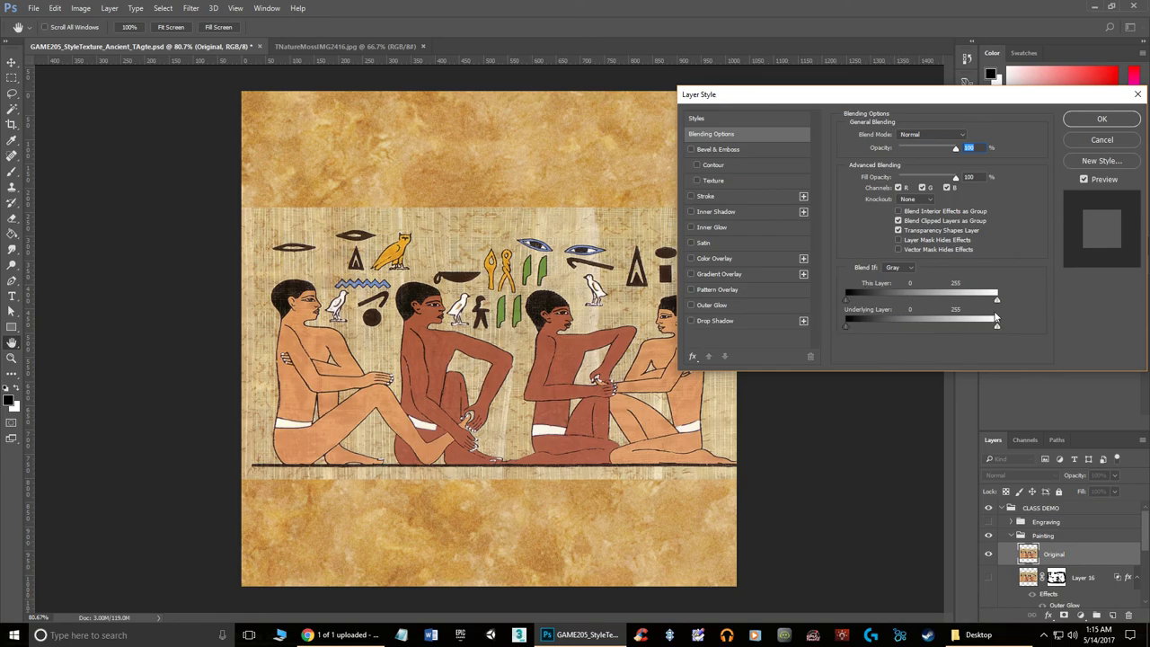
left_click_drag(996, 300, 937, 292)
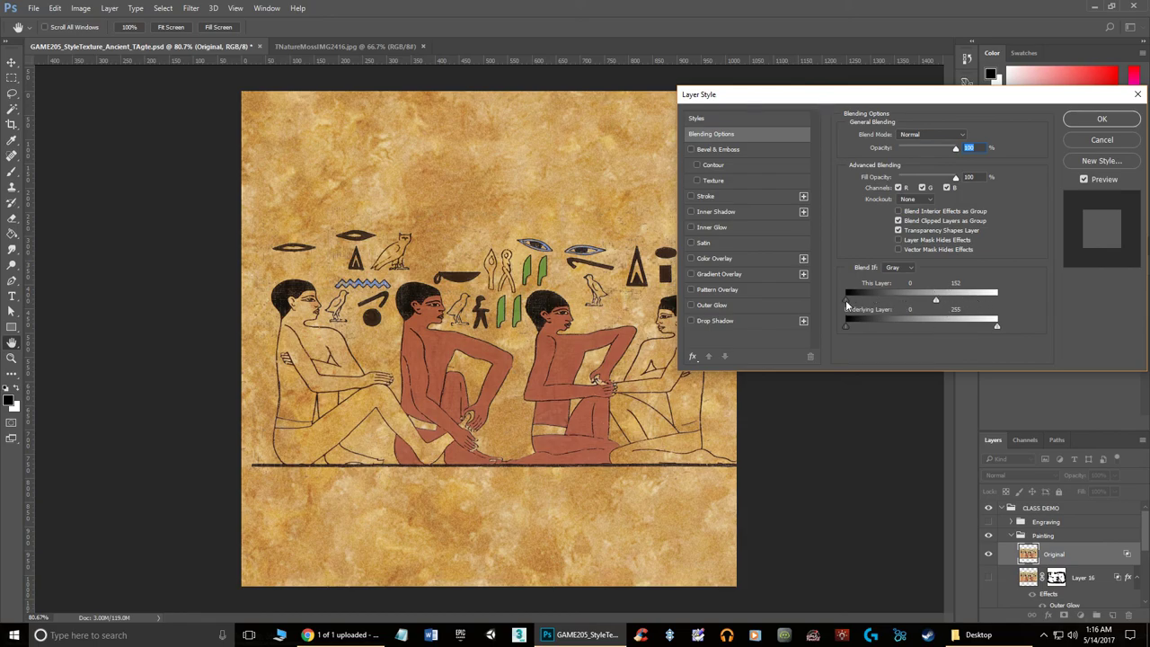
Try raising the Underlying Layer's black Blend If point to 126 and 160, and reset it to 0
mouse_move(846, 299)
left_mouse_down()
mouse_move(872, 297)
mouse_move(837, 290)
left_mouse_up()
left_click_drag(862, 330, 919, 326)
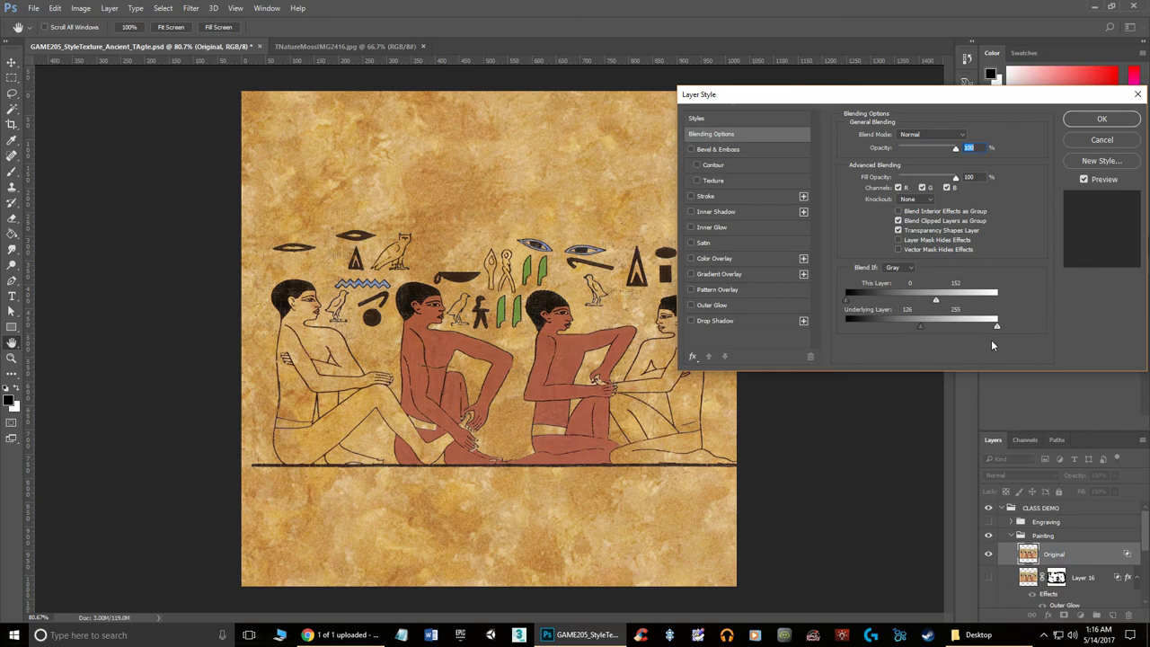
left_click_drag(921, 326, 939, 325)
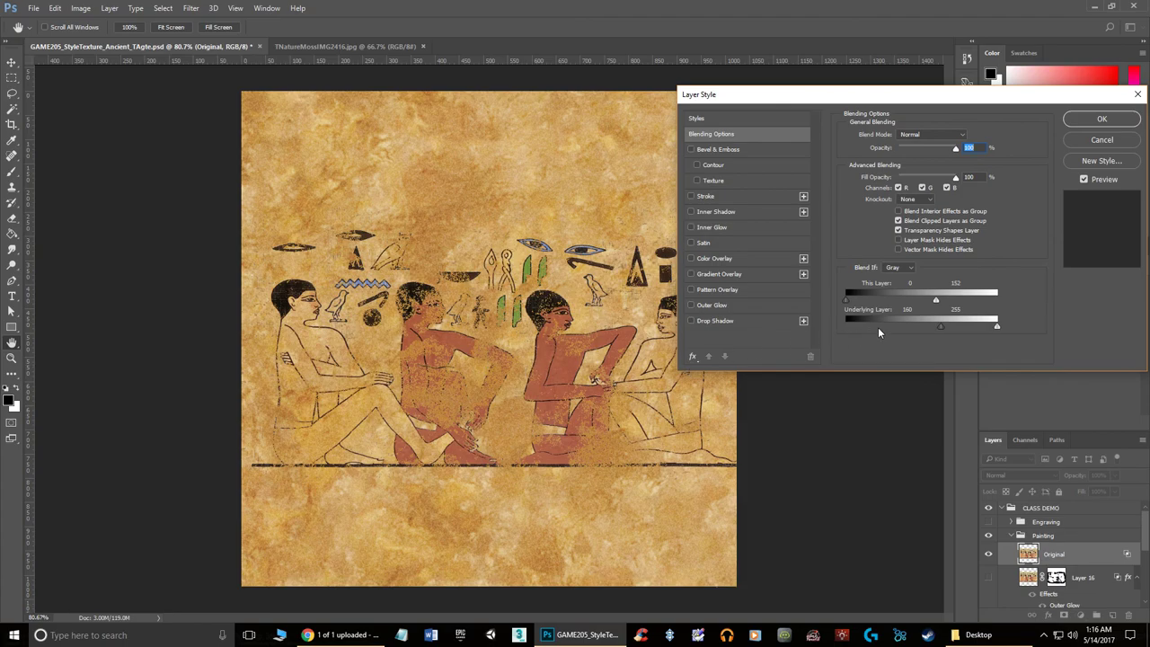
left_click_drag(941, 326, 886, 325)
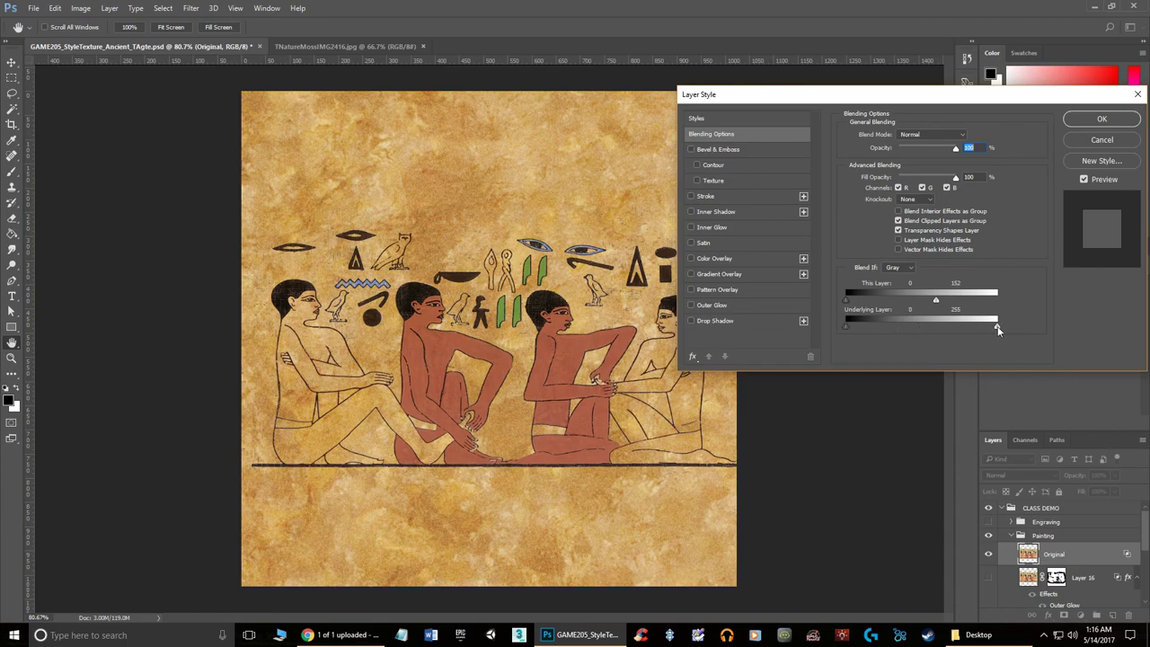
Split the Underlying Layer's white Blend If point to 162 / 180 and apply the blending options
mouse_move(990, 329)
left_mouse_down()
mouse_move(926, 323)
mouse_move(951, 325)
mouse_move(932, 323)
mouse_move(941, 325)
left_mouse_up()
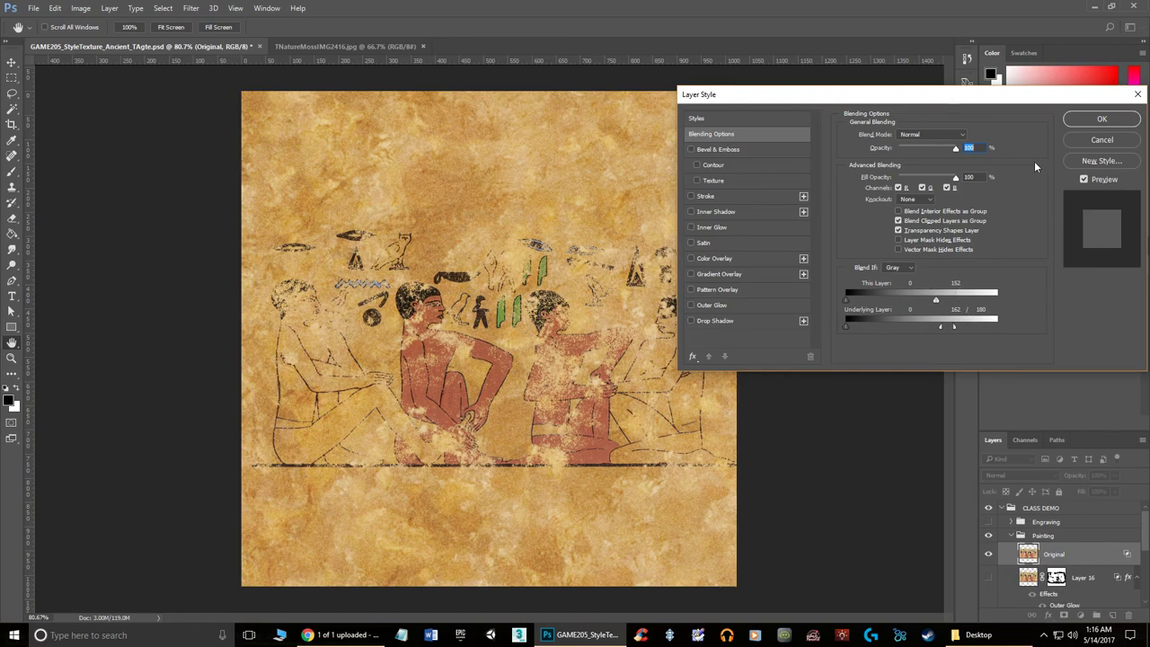
left_click(1092, 123)
key("e")
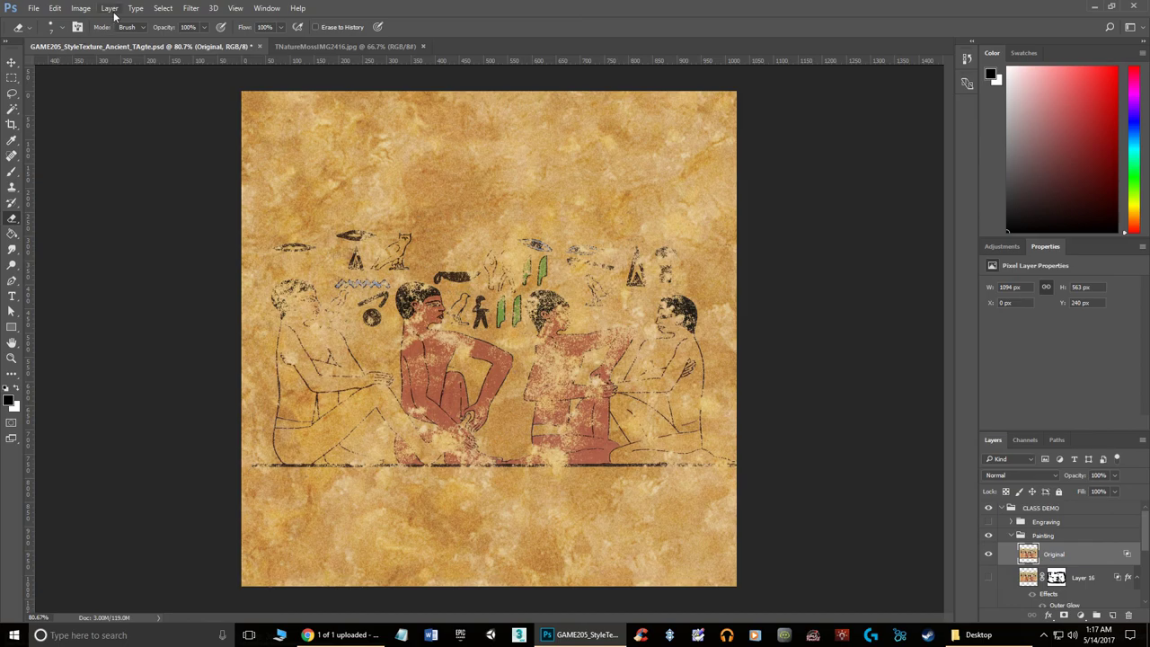
Adjust the painting's Hue/Saturation to hue +1, saturation -28 and lightness -2
left_click(111, 8)
mouse_move(81, 8)
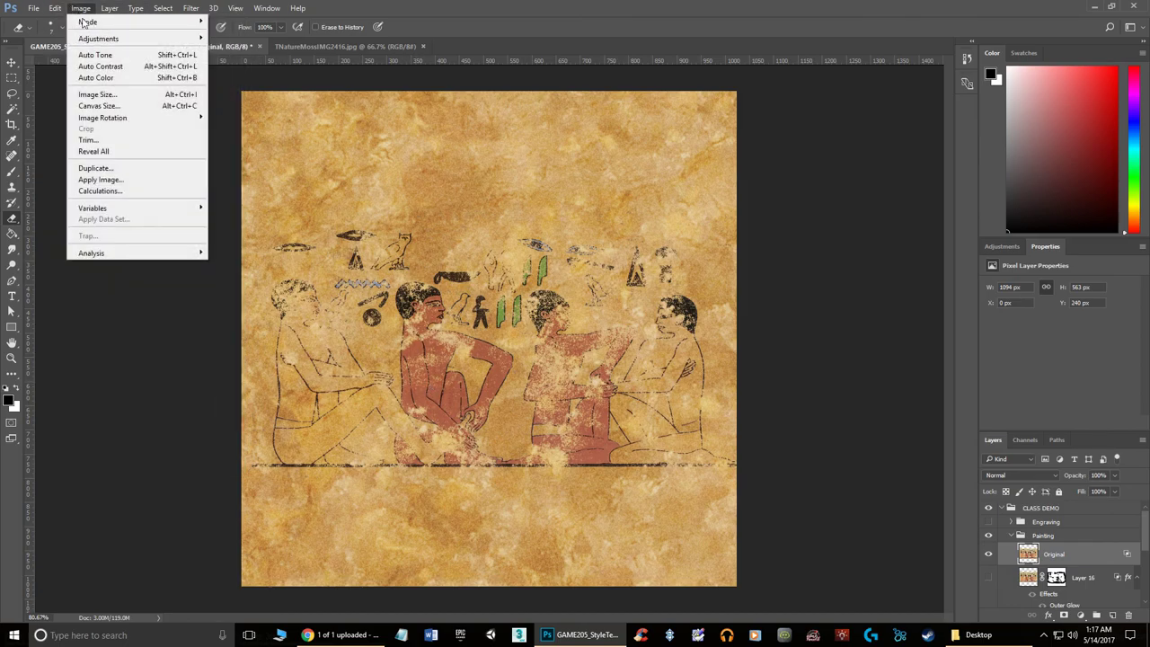
mouse_move(107, 41)
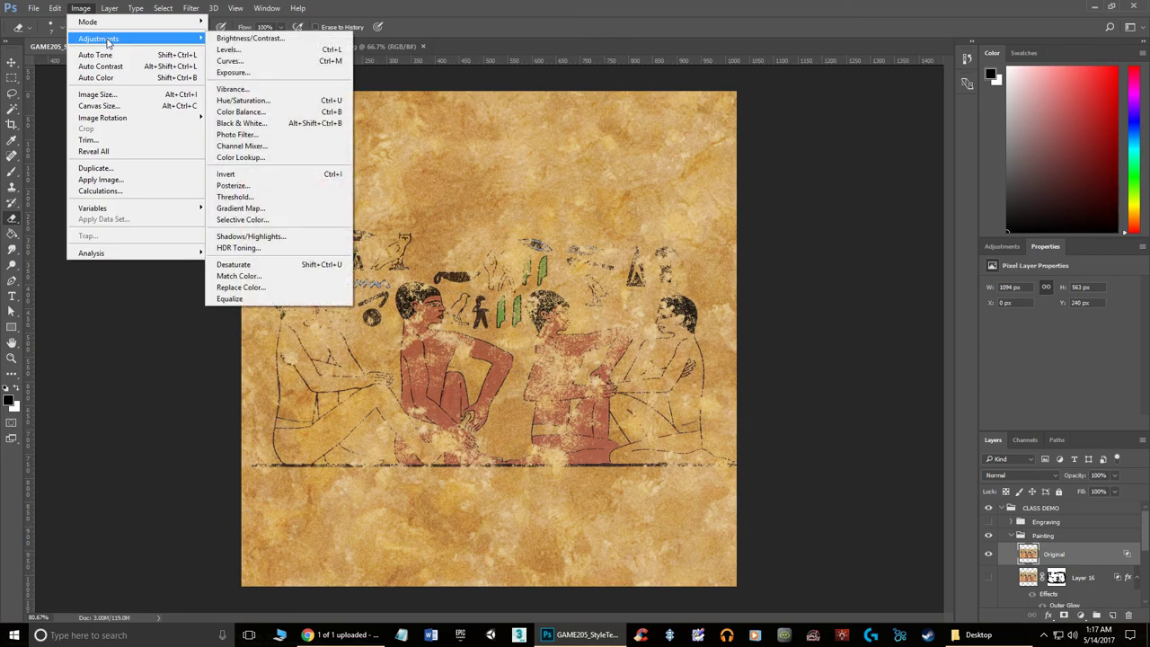
mouse_move(189, 45)
left_click(269, 101)
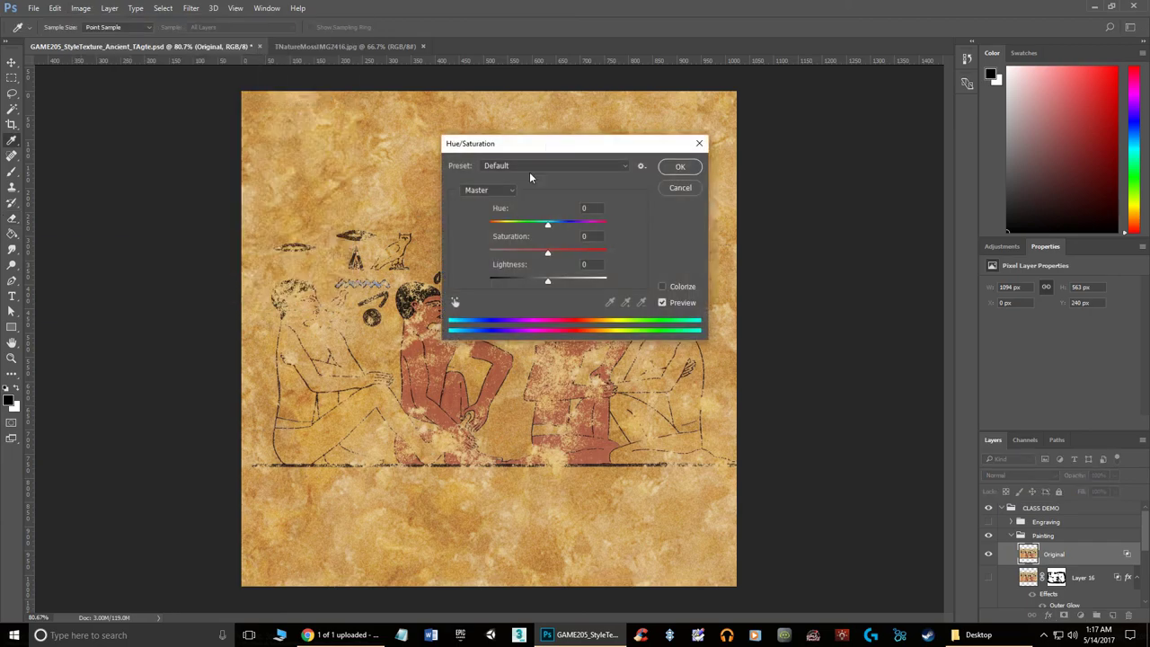
left_click_drag(579, 142, 818, 114)
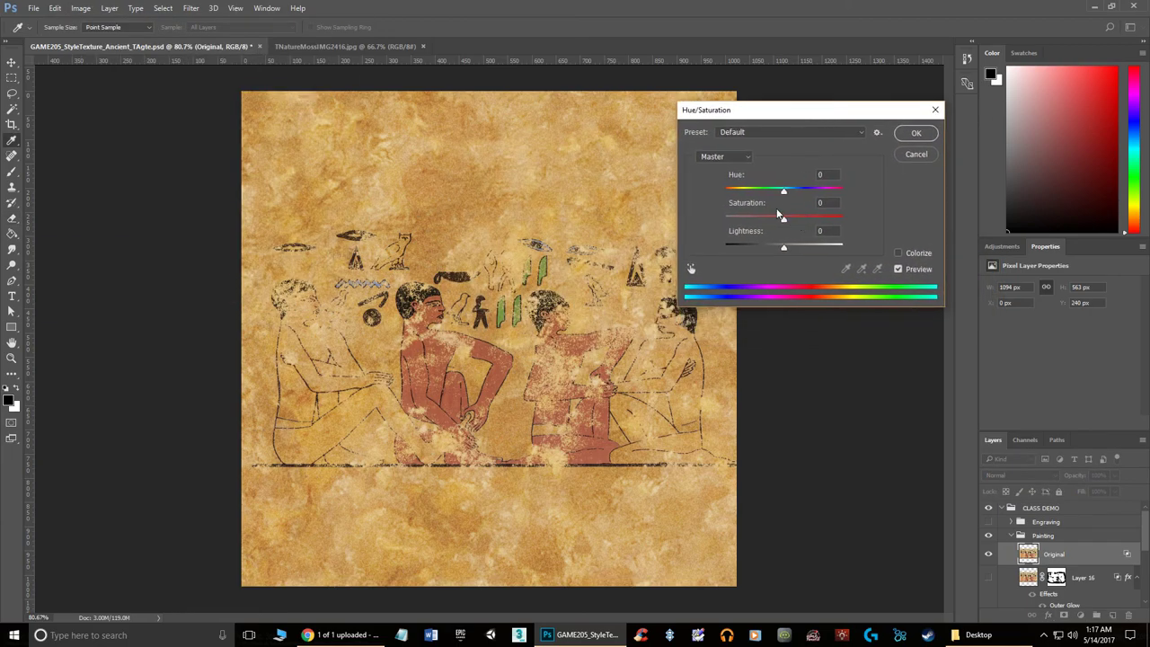
mouse_move(784, 219)
left_mouse_down()
mouse_move(653, 220)
mouse_move(769, 222)
mouse_move(783, 225)
mouse_move(767, 225)
mouse_move(776, 249)
mouse_move(792, 248)
mouse_move(772, 243)
mouse_move(783, 242)
left_mouse_up()
mouse_move(784, 194)
left_mouse_down()
mouse_move(796, 193)
mouse_move(784, 195)
left_mouse_up()
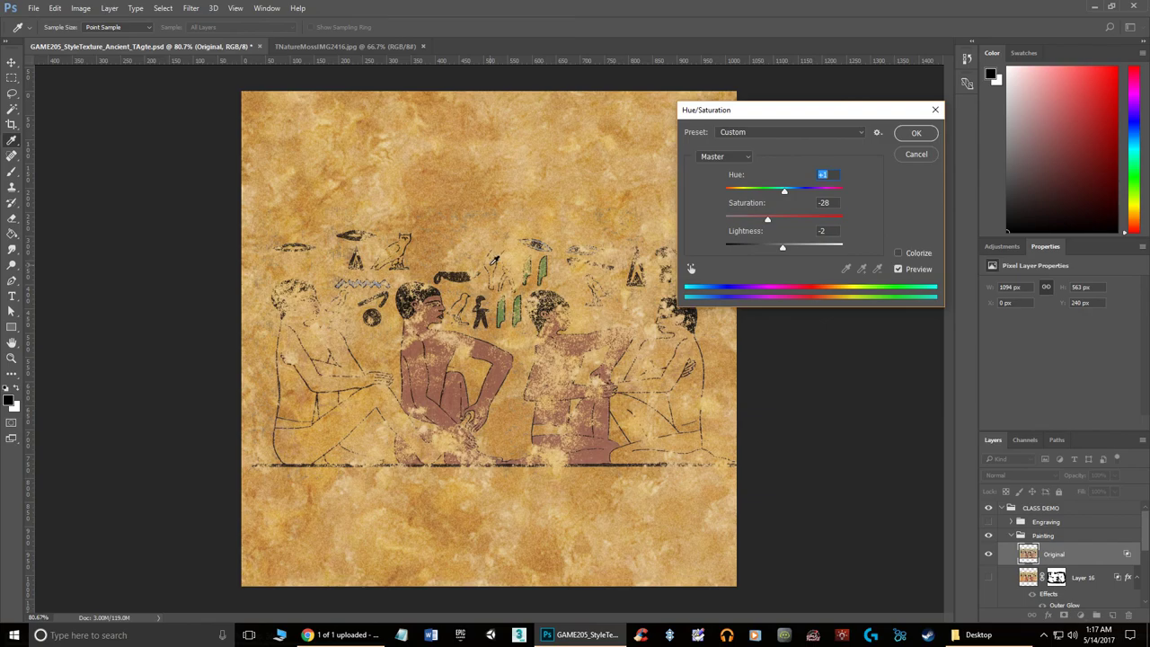
Colorize the painting with Hue/Saturation at hue 29, raise its saturation for a warmer brown tint, and apply the adjustment
left_click(898, 254)
mouse_move(725, 193)
left_mouse_down()
mouse_move(882, 204)
mouse_move(735, 196)
left_mouse_up()
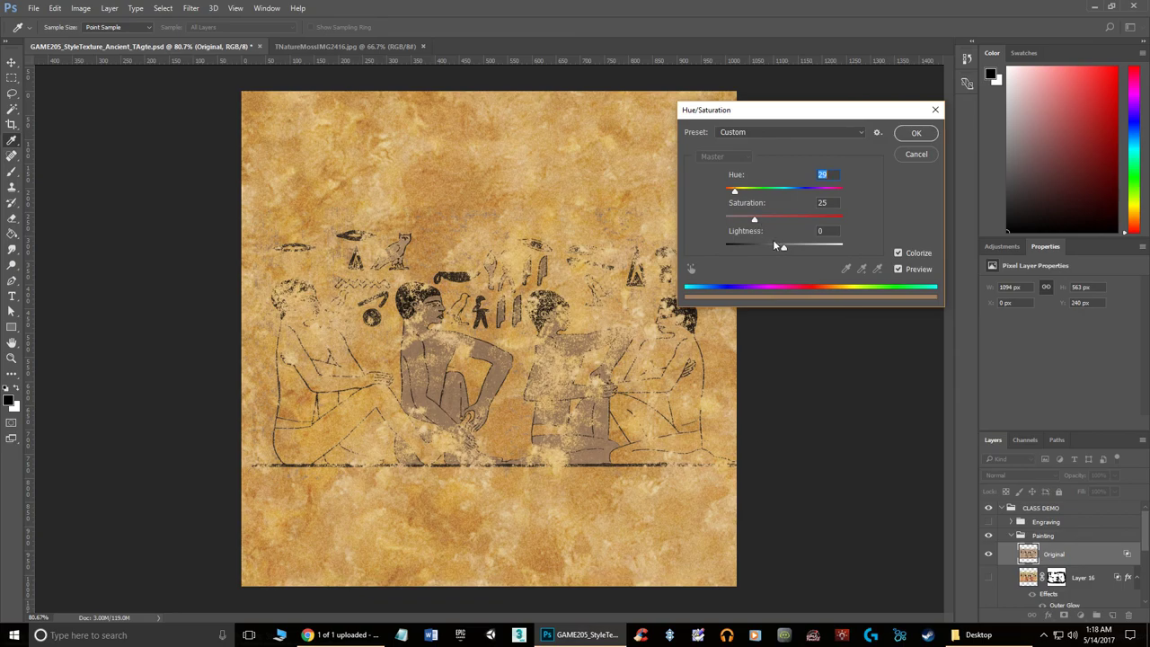
mouse_move(755, 222)
left_mouse_down()
mouse_move(739, 224)
mouse_move(776, 229)
left_mouse_up()
key("Return")
key("e")
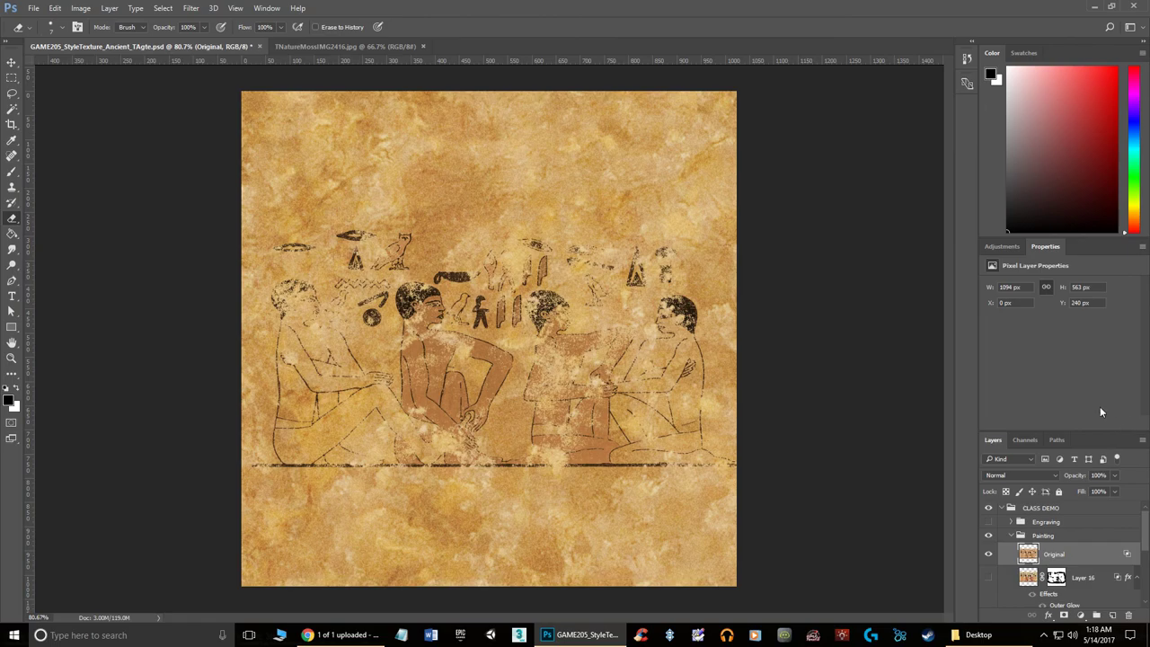
Try the painting layer's blend modes from Color Burn through Saturation, and set it back to Normal
left_click(1029, 473)
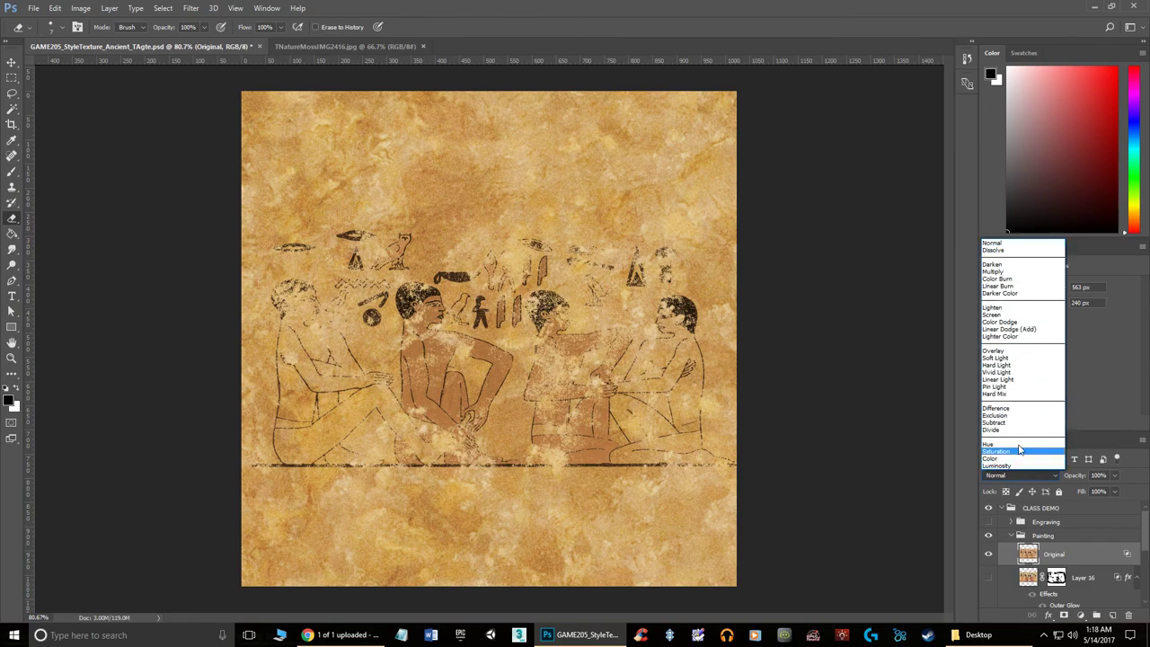
left_click(1008, 279)
key("Down")
key("Down")
key("Down")
key("Down")
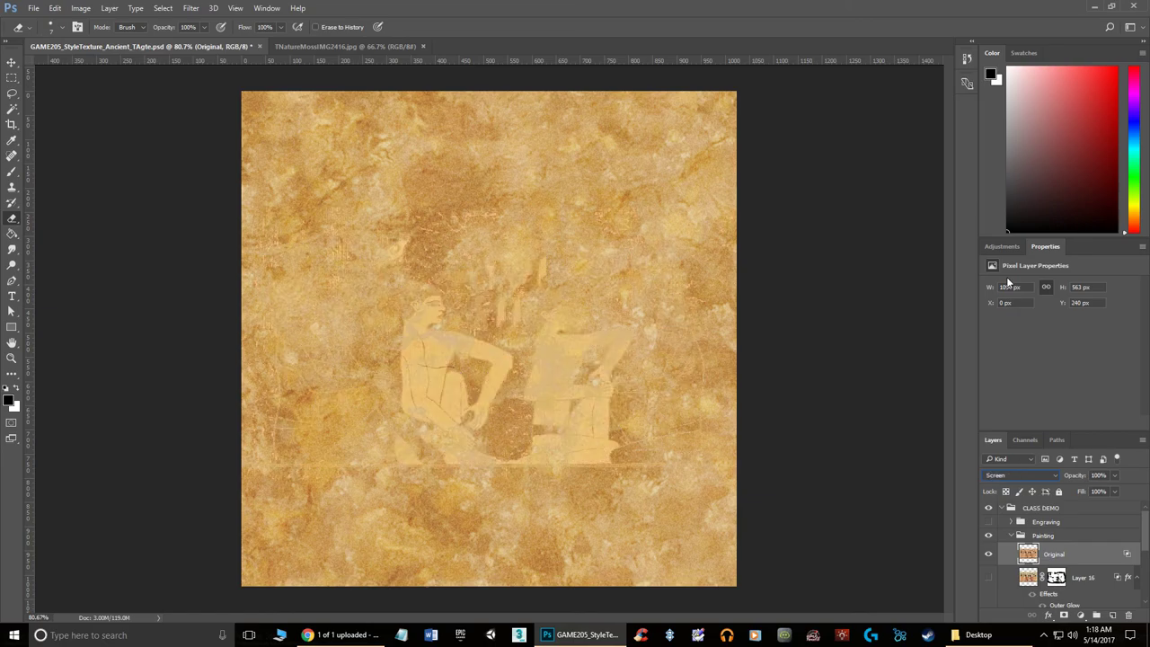
key("Down")
key("Down")
key("Down")
key("Down")
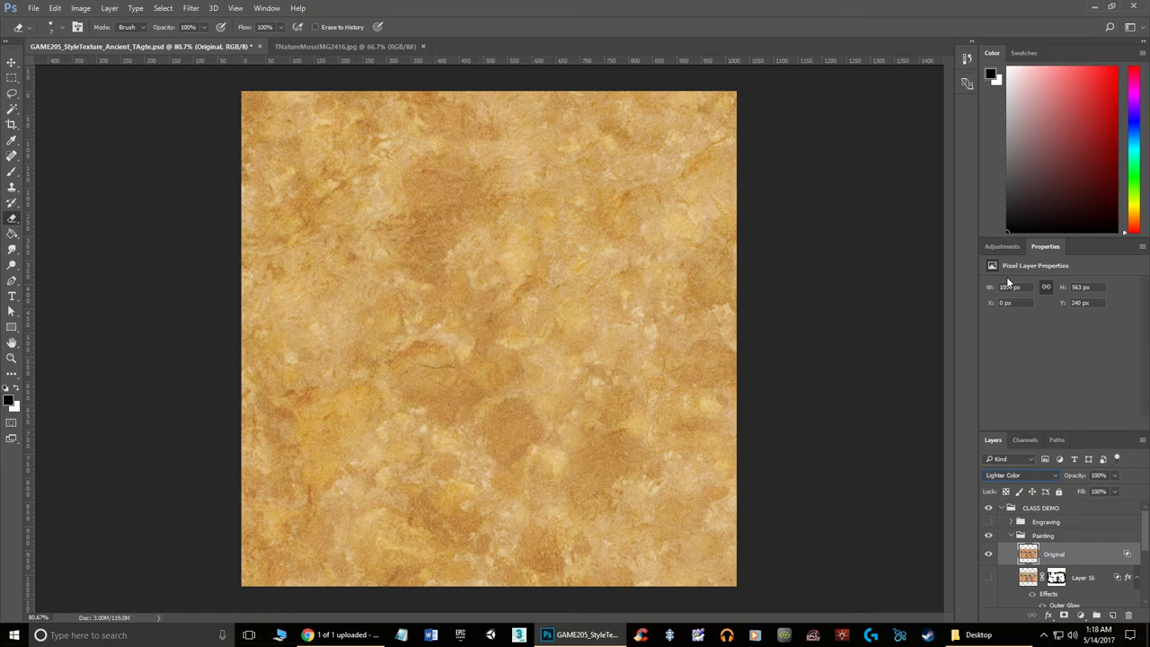
key("Down")
key("Down")
key("Down")
key("Down")
key("Down")
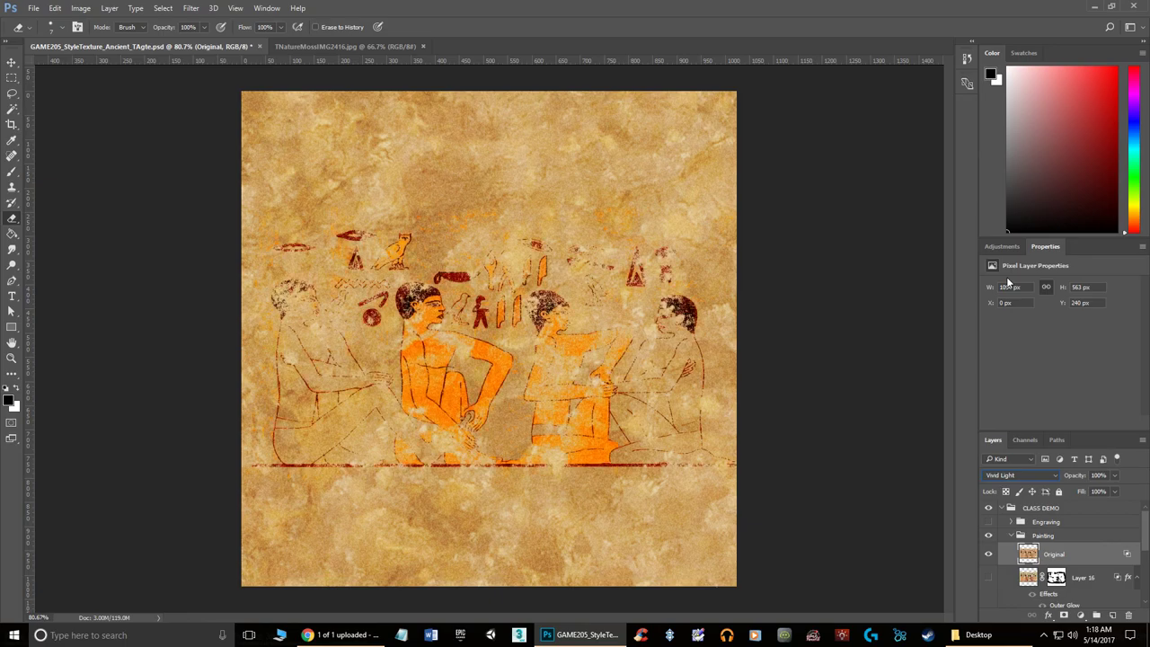
key("Down")
key("Down")
key("Down")
key("Down")
key("Down")
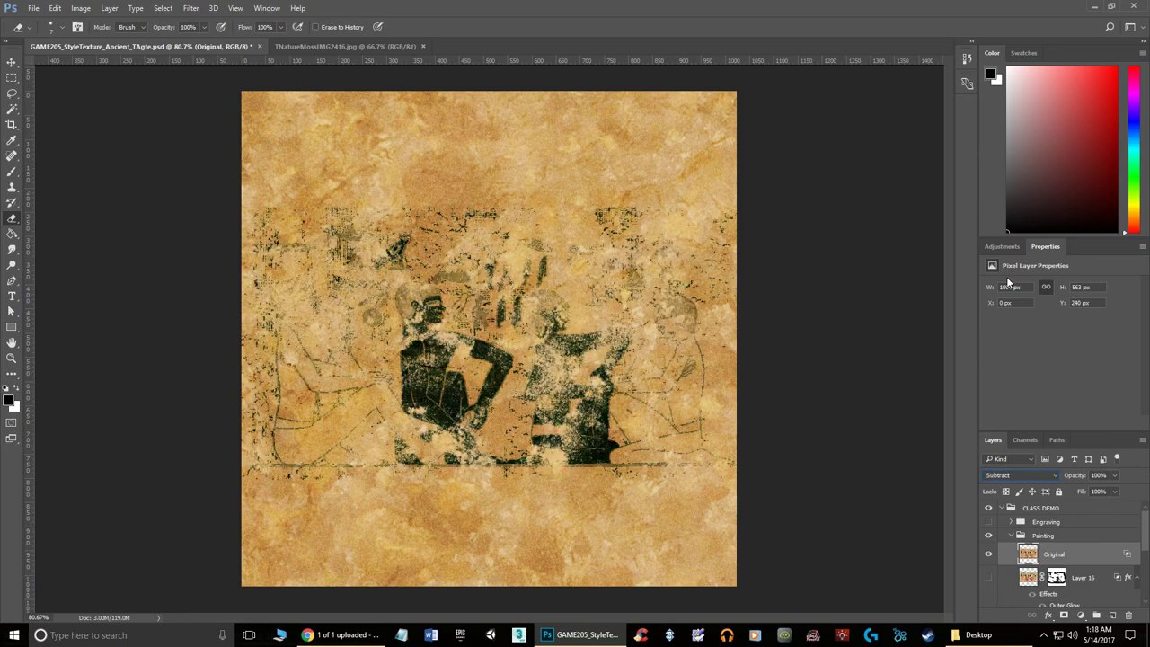
key("Down")
key("Down")
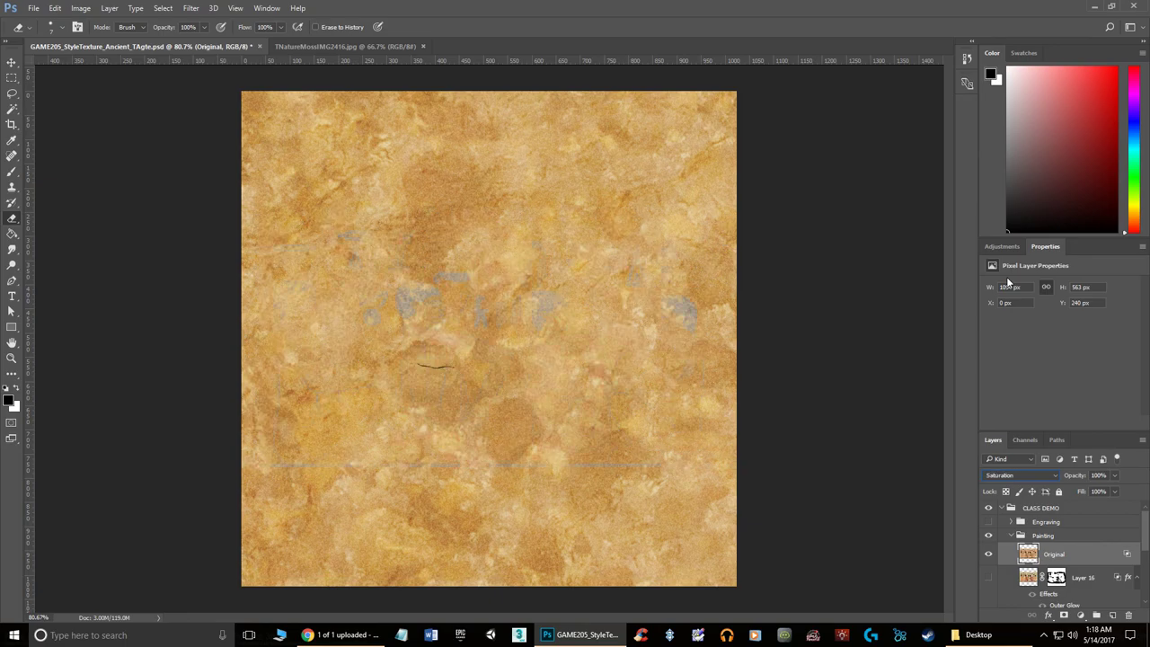
left_click(1047, 477)
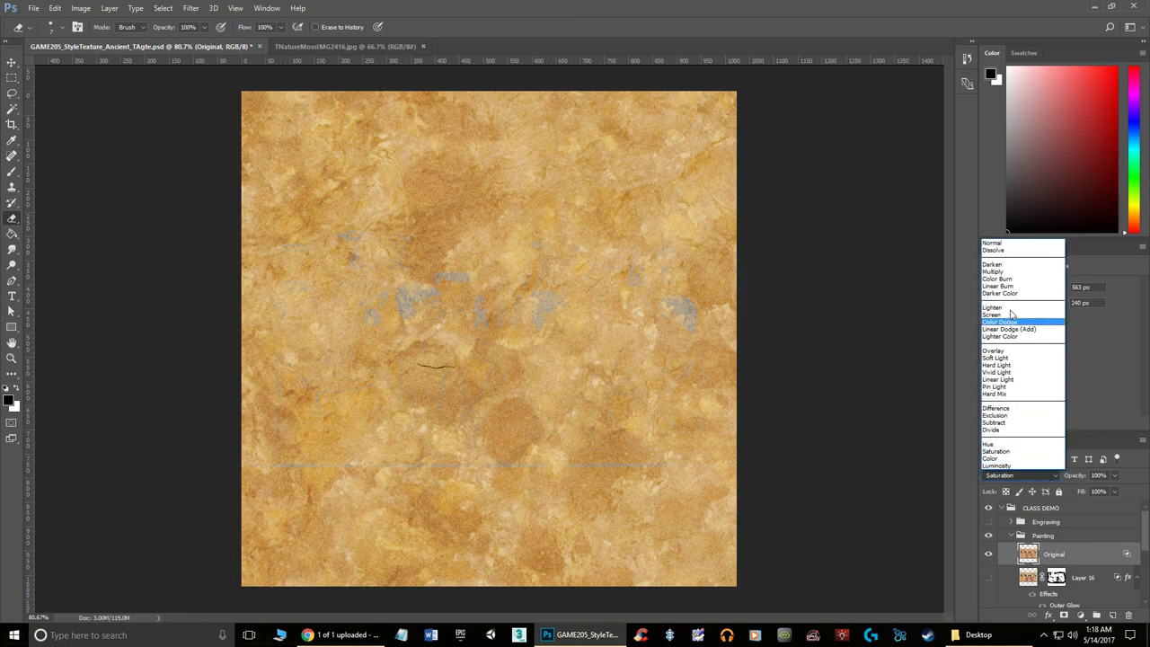
left_click(997, 245)
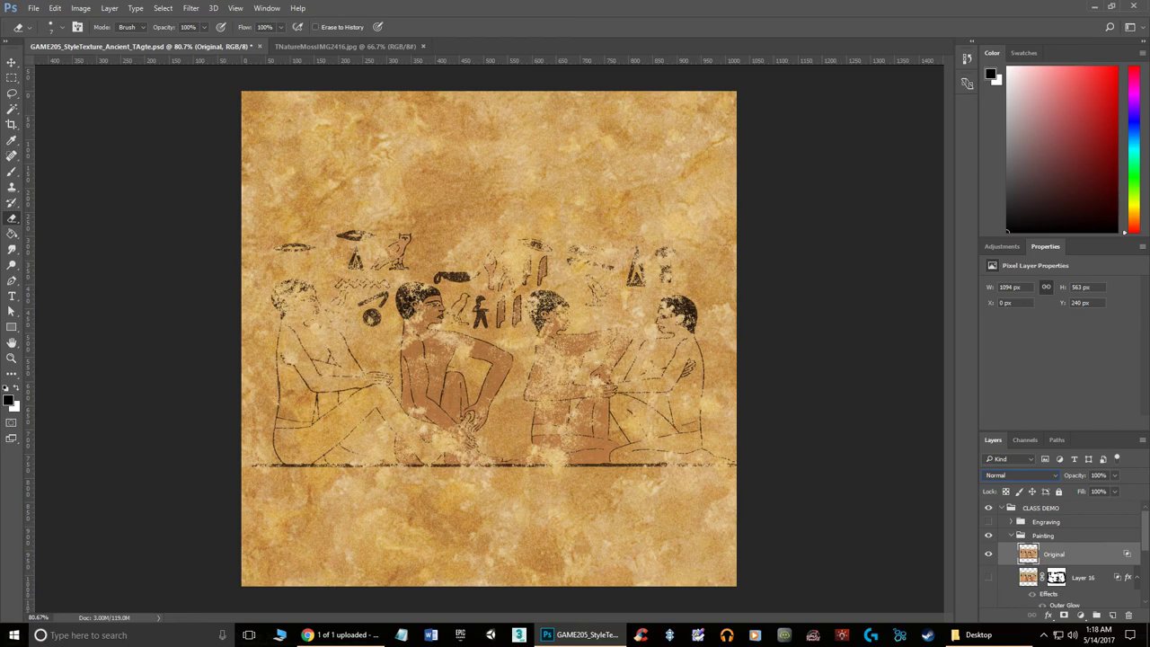
Try the painting layer's opacity slider and set it back to 100%
left_click(1113, 475)
mouse_move(1113, 492)
left_mouse_down()
mouse_move(1084, 490)
mouse_move(1136, 496)
left_mouse_up()
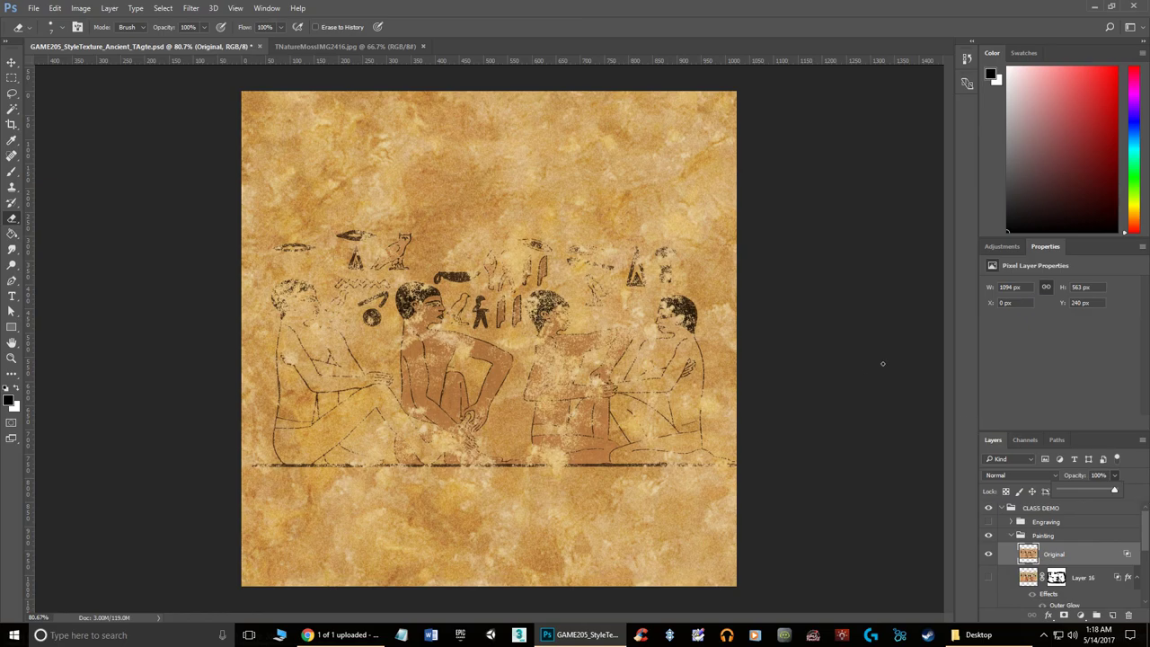